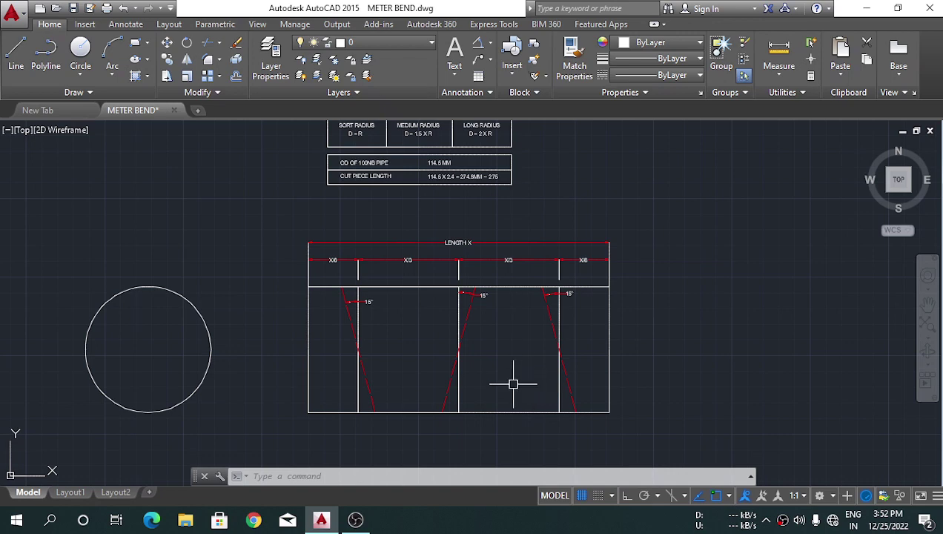
Pan and zoom over the reference data table, briefly selecting the 114.5 MM values.
{"action": "scroll", "coordinate": [441, 360], "scroll_direction": "down", "scroll_amount": 4}
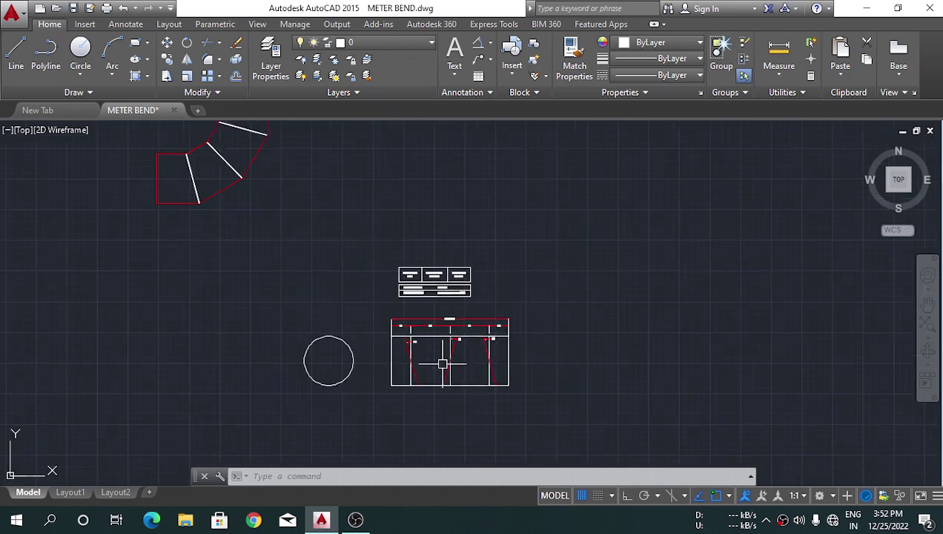
{"action": "scroll", "coordinate": [448, 348], "scroll_direction": "up", "scroll_amount": 6}
{"action": "mouse_move", "coordinate": [450, 346]}
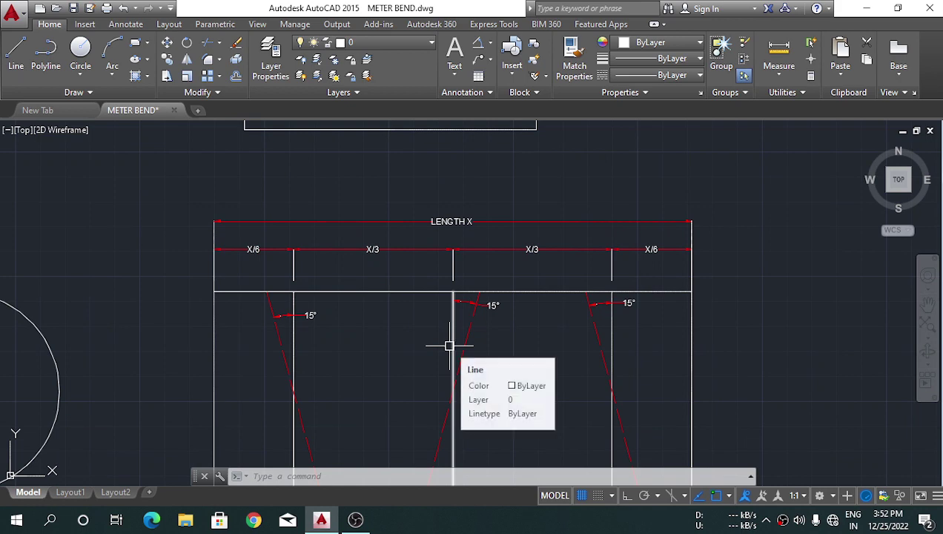
{"action": "scroll", "coordinate": [455, 357], "scroll_direction": "down", "scroll_amount": 2}
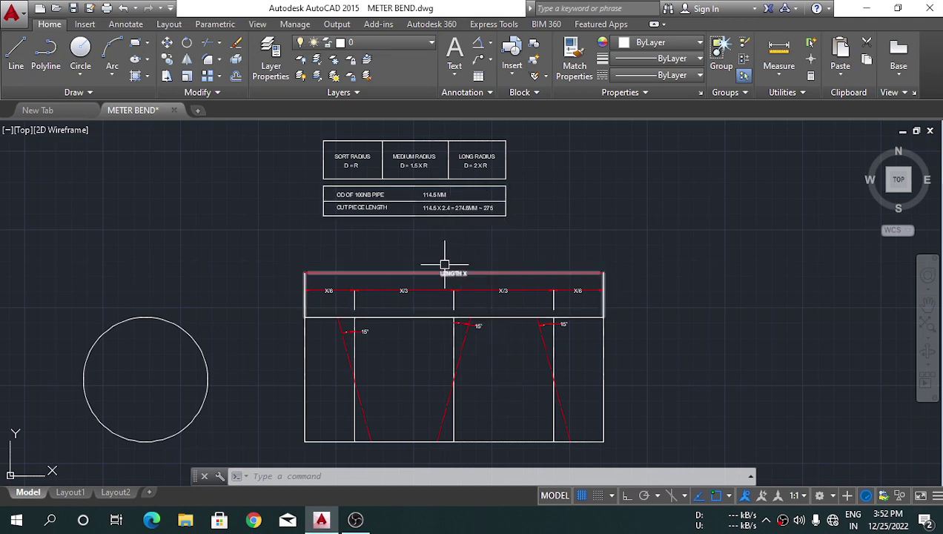
{"action": "scroll", "coordinate": [416, 195], "scroll_direction": "up", "scroll_amount": 5}
{"action": "scroll", "coordinate": [405, 222], "scroll_direction": "down", "scroll_amount": 4}
{"action": "scroll", "coordinate": [400, 224], "scroll_direction": "up", "scroll_amount": 2}
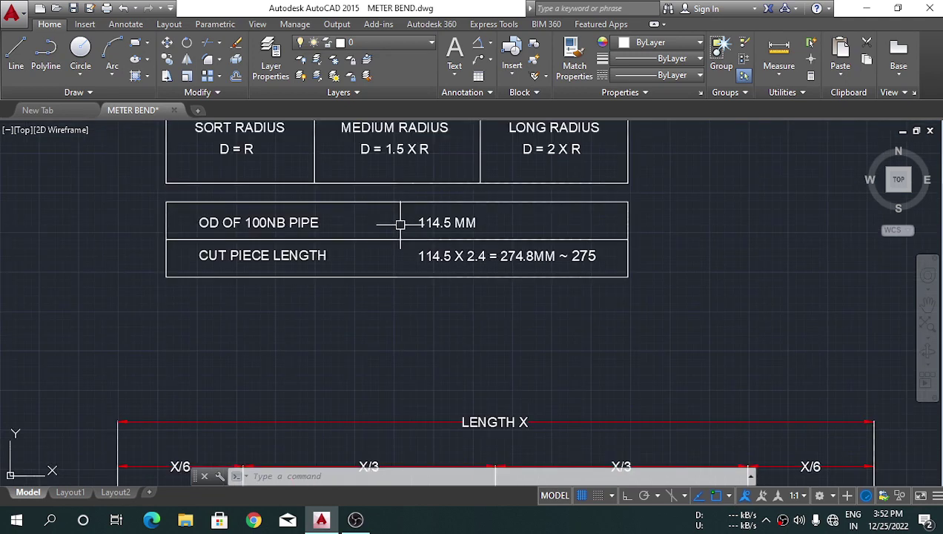
{"action": "scroll", "coordinate": [401, 226], "scroll_direction": "down", "scroll_amount": 2}
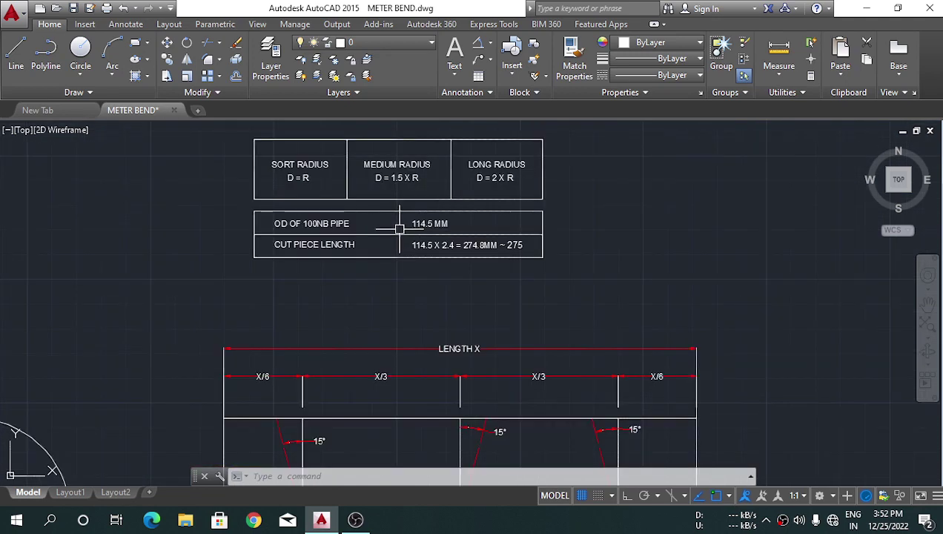
{"action": "scroll", "coordinate": [393, 222], "scroll_direction": "up", "scroll_amount": 5}
{"action": "scroll", "coordinate": [405, 211], "scroll_direction": "down", "scroll_amount": 3}
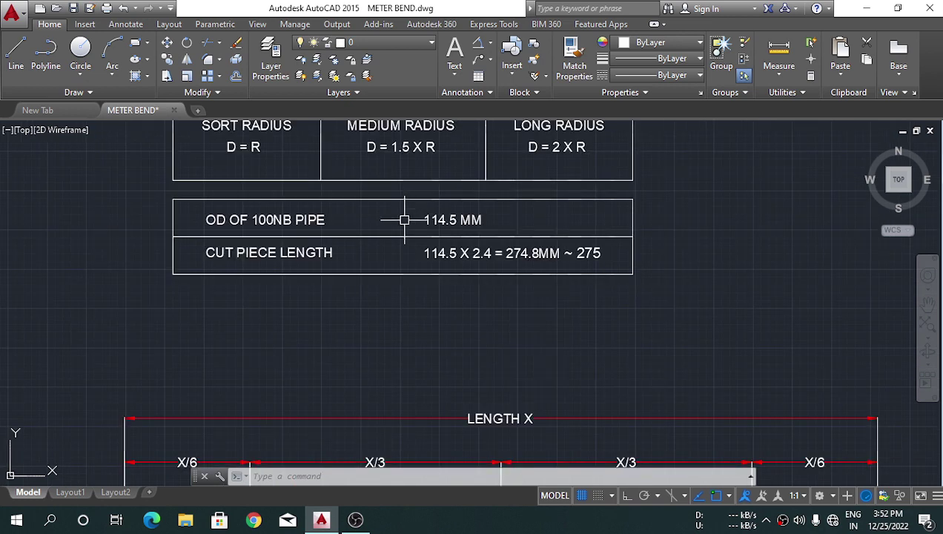
{"action": "scroll", "coordinate": [381, 244], "scroll_direction": "up", "scroll_amount": 2}
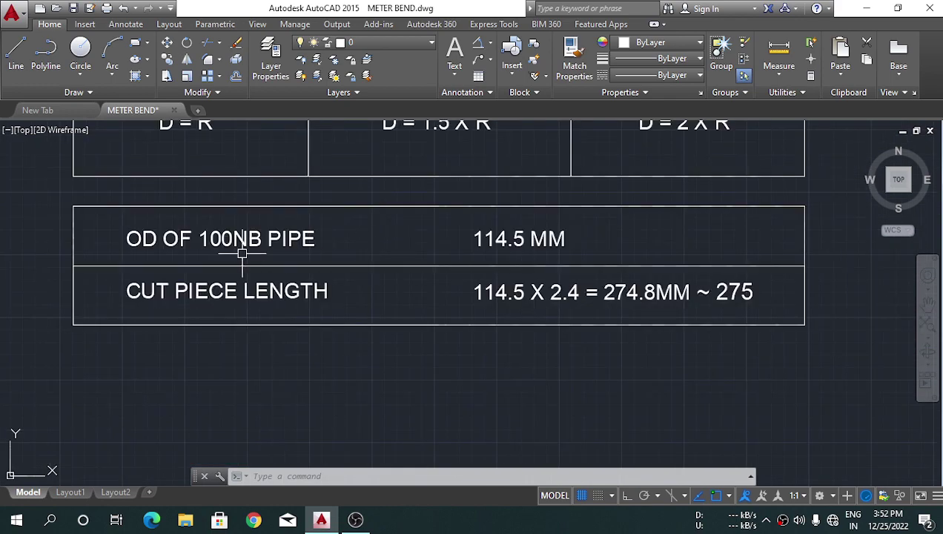
{"action": "middle_click_drag", "start_coordinate": [422, 309], "coordinate": [424, 396]}
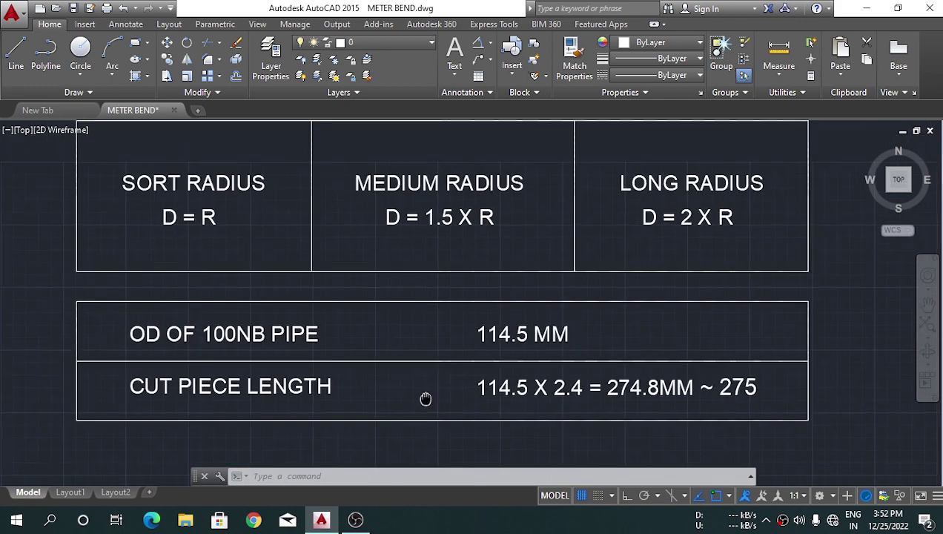
{"action": "scroll", "coordinate": [406, 292], "scroll_direction": "down", "scroll_amount": 2}
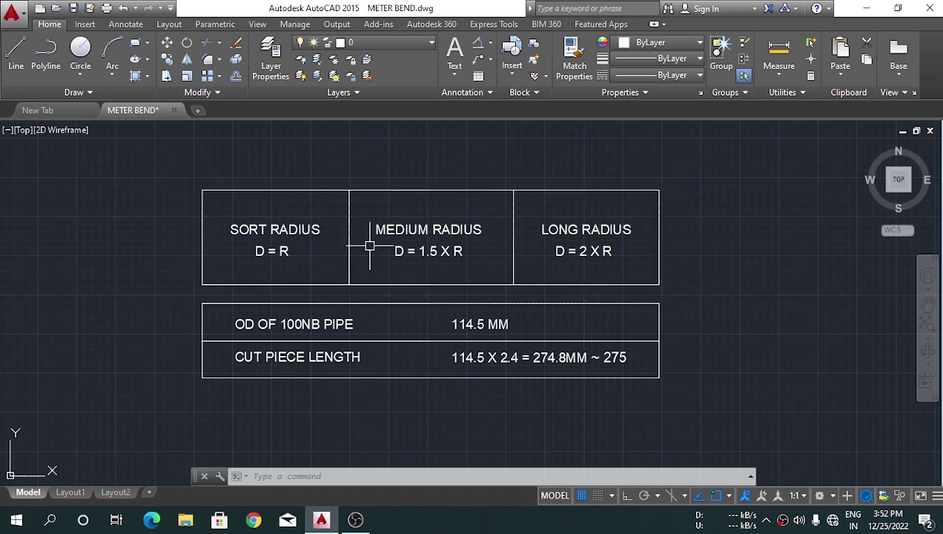
{"action": "scroll", "coordinate": [422, 267], "scroll_direction": "up", "scroll_amount": 2}
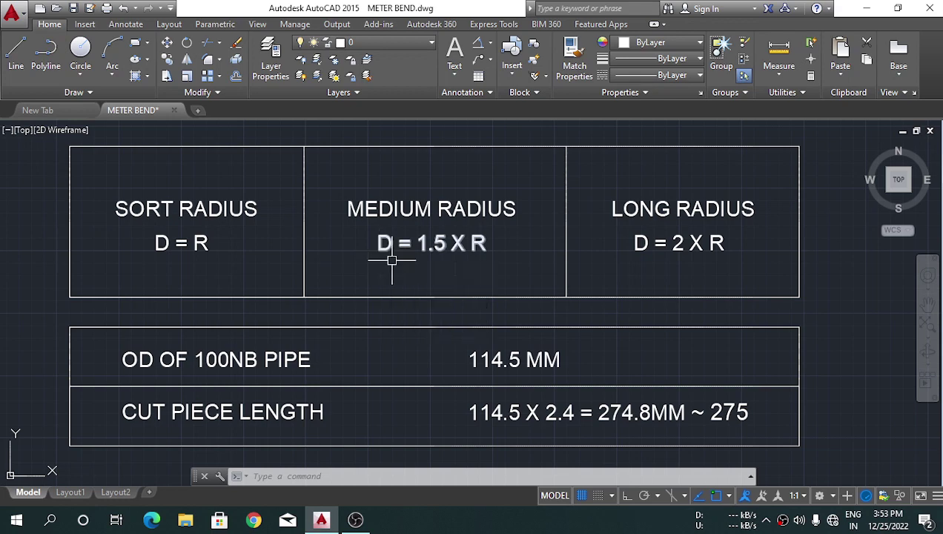
{"action": "scroll", "coordinate": [409, 228], "scroll_direction": "down", "scroll_amount": 2}
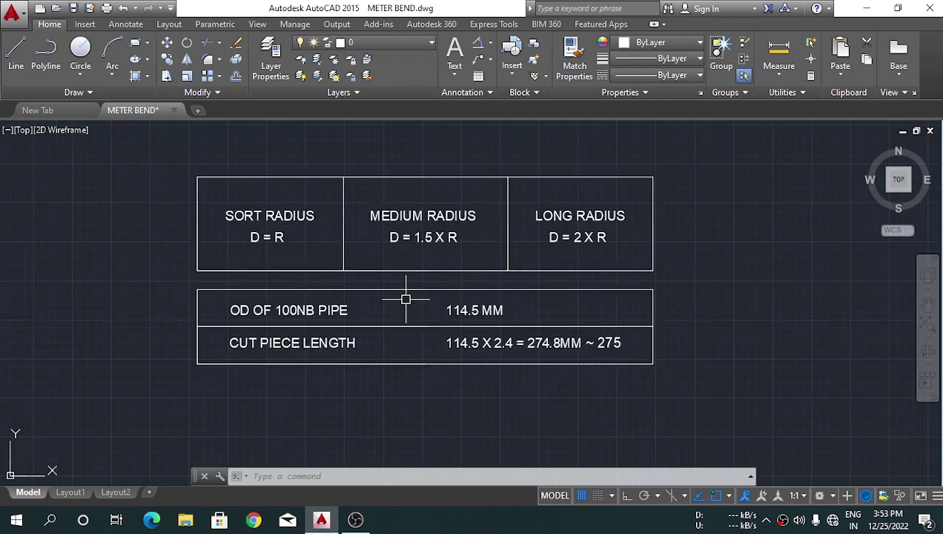
{"action": "scroll", "coordinate": [406, 298], "scroll_direction": "up", "scroll_amount": 2}
{"action": "middle_click_drag", "start_coordinate": [361, 346], "coordinate": [394, 312]}
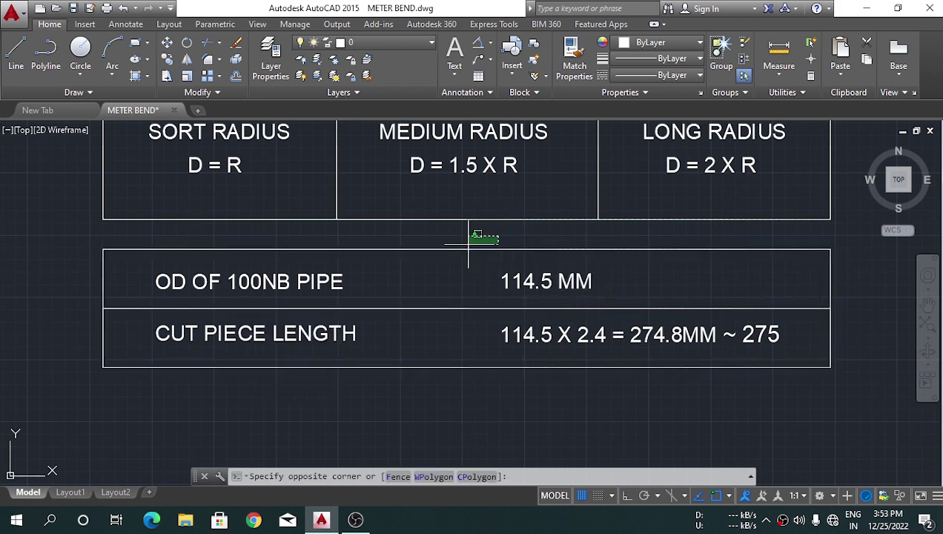
{"action": "left_click_drag", "start_coordinate": [478, 236], "coordinate": [637, 276]}
{"action": "key", "text": "Escape"}
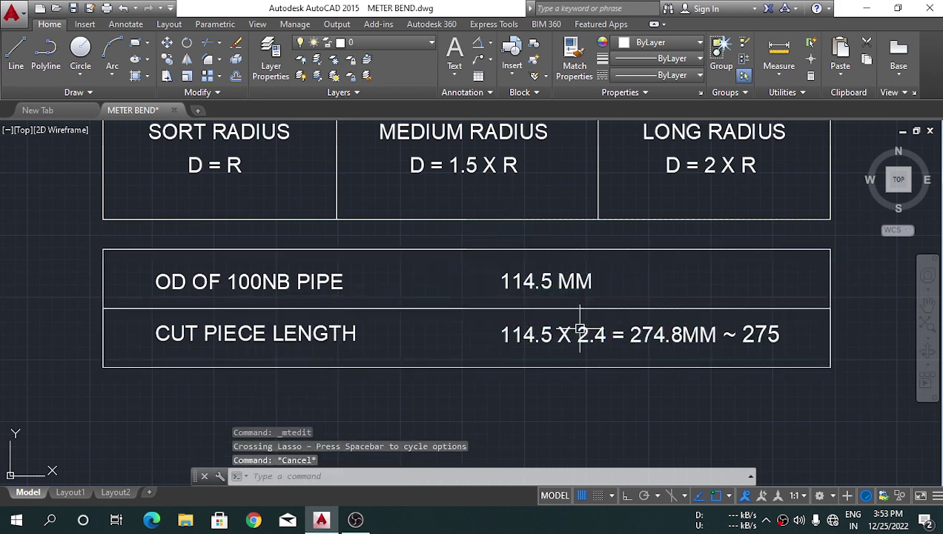
Zoom around the reference drawing and try selecting the LENGTH X dimension text.
{"action": "scroll", "coordinate": [384, 195], "scroll_direction": "down", "scroll_amount": 4}
{"action": "scroll", "coordinate": [448, 342], "scroll_direction": "down", "scroll_amount": 2}
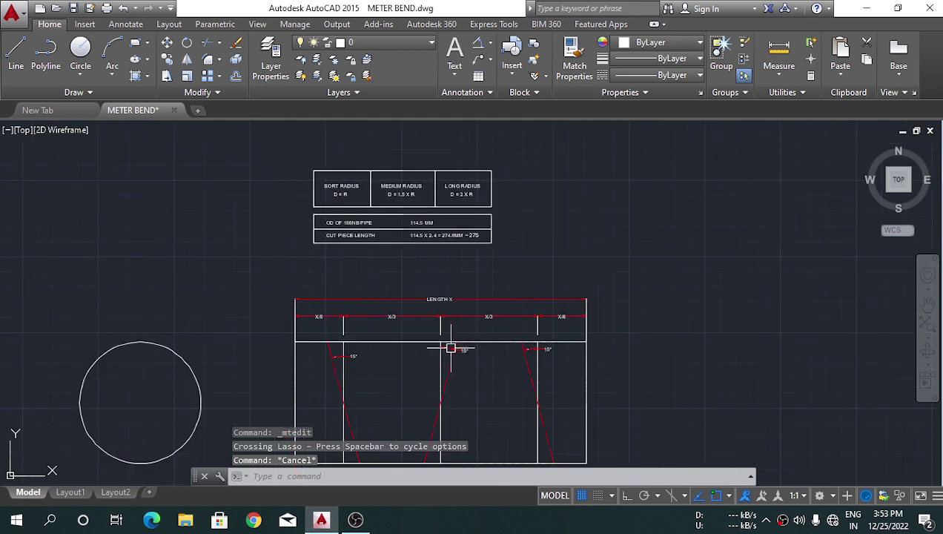
{"action": "scroll", "coordinate": [453, 379], "scroll_direction": "up", "scroll_amount": 4}
{"action": "scroll", "coordinate": [481, 311], "scroll_direction": "down", "scroll_amount": 2}
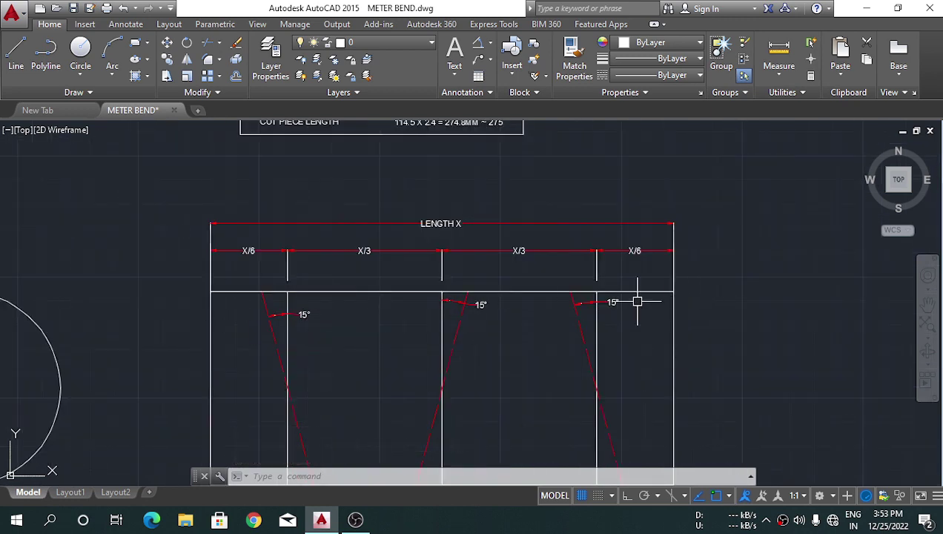
{"action": "scroll", "coordinate": [433, 215], "scroll_direction": "up", "scroll_amount": 2}
{"action": "mouse_move", "coordinate": [391, 198]}
{"action": "left_mouse_down"}
{"action": "mouse_move", "coordinate": [415, 245]}
{"action": "mouse_move", "coordinate": [427, 246]}
{"action": "left_mouse_up"}
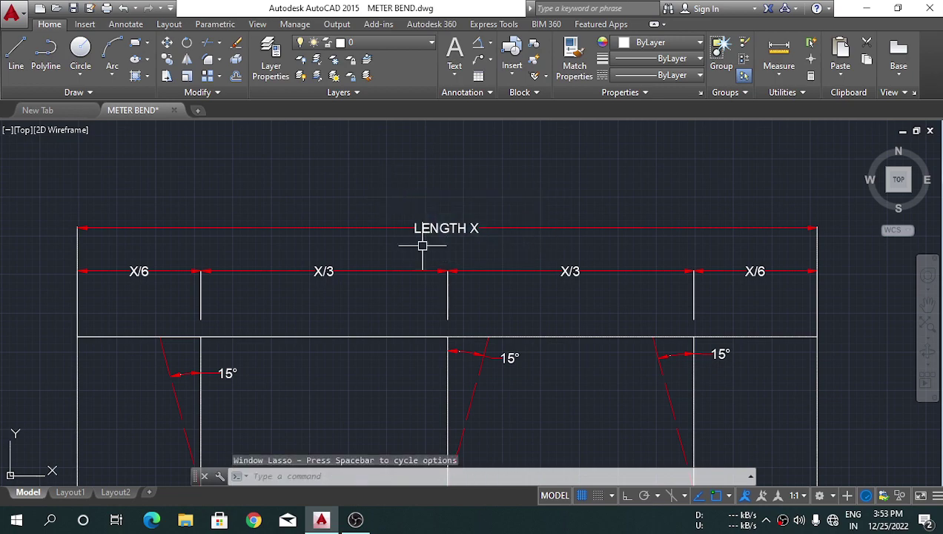
{"action": "scroll", "coordinate": [415, 326], "scroll_direction": "down", "scroll_amount": 3}
{"action": "scroll", "coordinate": [389, 206], "scroll_direction": "up", "scroll_amount": 4}
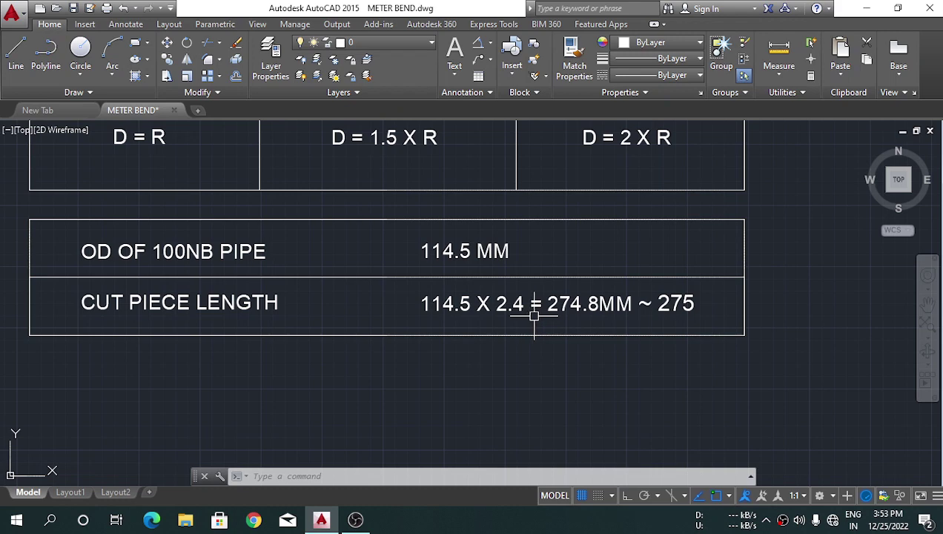
{"action": "scroll", "coordinate": [557, 318], "scroll_direction": "up", "scroll_amount": 2}
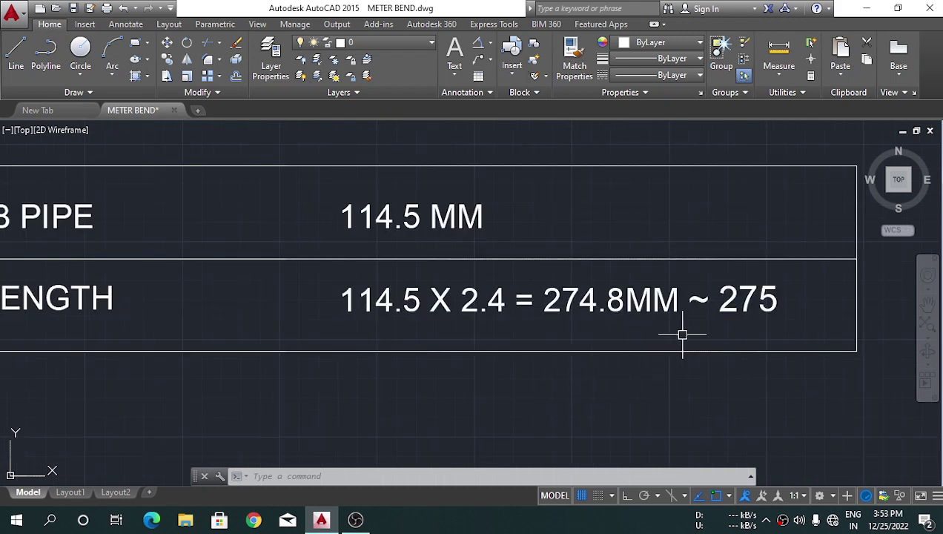
{"action": "scroll", "coordinate": [578, 260], "scroll_direction": "down", "scroll_amount": 2}
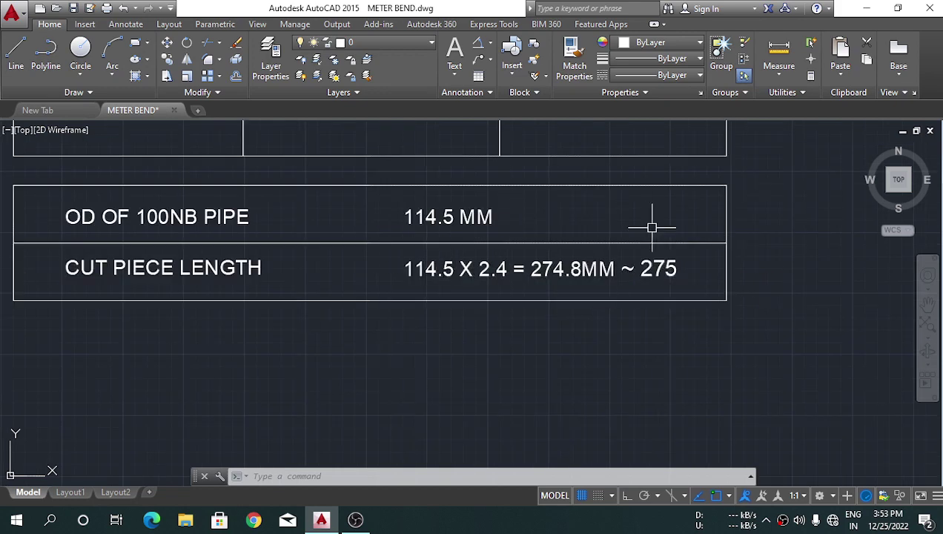
{"action": "scroll", "coordinate": [651, 225], "scroll_direction": "down", "scroll_amount": 2}
{"action": "scroll", "coordinate": [592, 405], "scroll_direction": "up", "scroll_amount": 4}
{"action": "scroll", "coordinate": [483, 304], "scroll_direction": "down", "scroll_amount": 6}
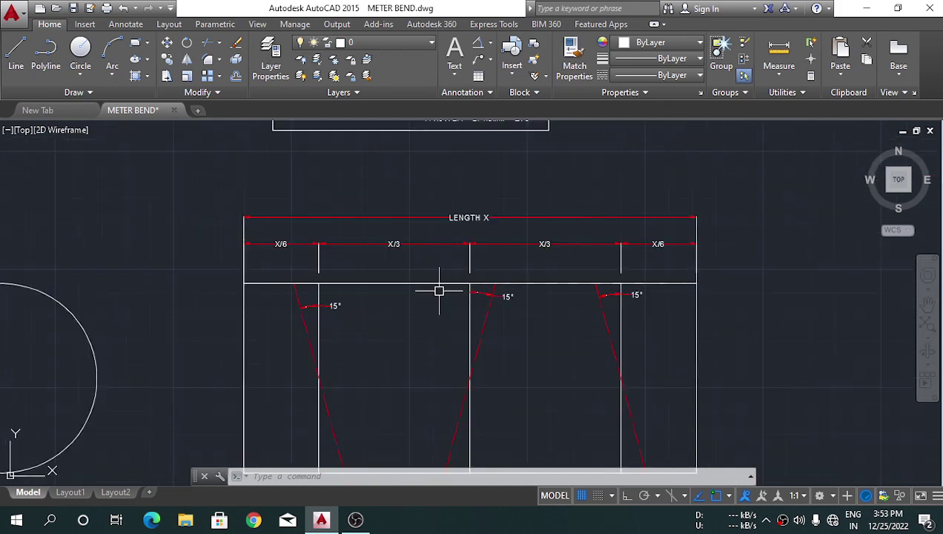
{"action": "scroll", "coordinate": [439, 224], "scroll_direction": "down", "scroll_amount": 2}
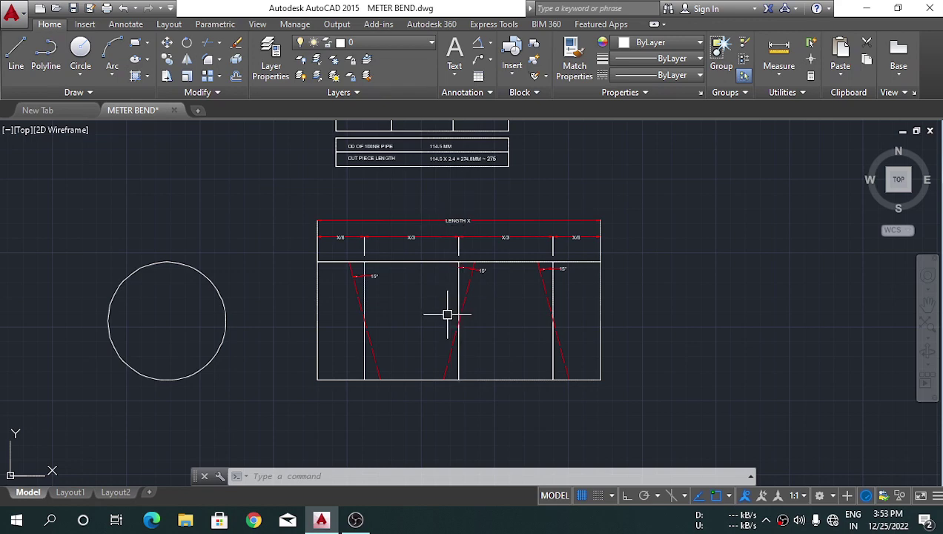
{"action": "scroll", "coordinate": [364, 270], "scroll_direction": "up", "scroll_amount": 4}
{"action": "scroll", "coordinate": [349, 289], "scroll_direction": "down", "scroll_amount": 2}
{"action": "scroll", "coordinate": [314, 211], "scroll_direction": "up", "scroll_amount": 4}
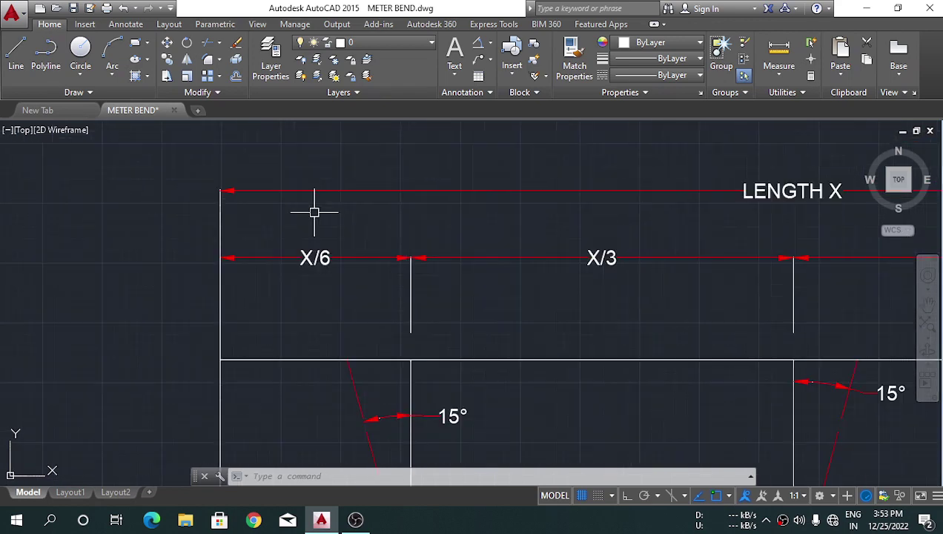
{"action": "scroll", "coordinate": [251, 250], "scroll_direction": "down", "scroll_amount": 2}
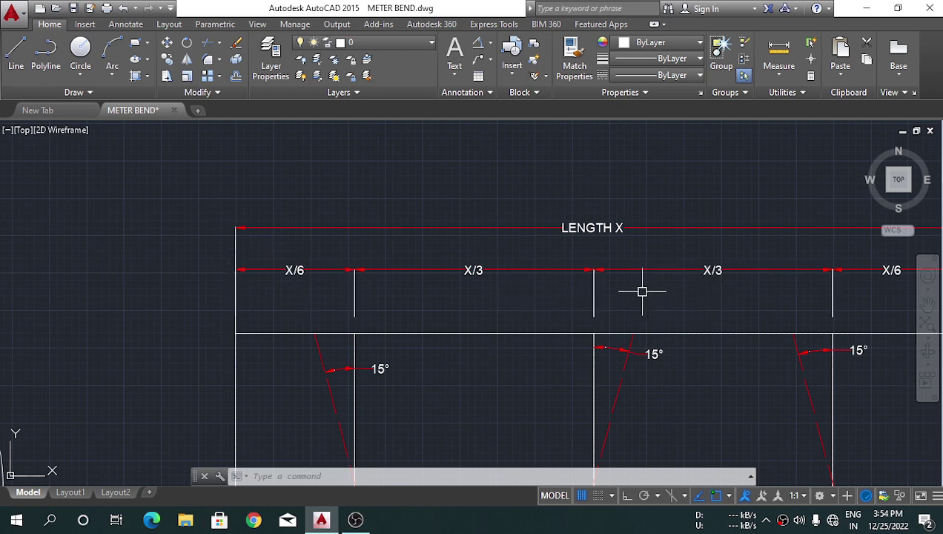
{"action": "scroll", "coordinate": [643, 292], "scroll_direction": "down", "scroll_amount": 2}
{"action": "scroll", "coordinate": [632, 274], "scroll_direction": "up", "scroll_amount": 2}
{"action": "scroll", "coordinate": [558, 270], "scroll_direction": "up", "scroll_amount": 2}
{"action": "scroll", "coordinate": [607, 291], "scroll_direction": "down", "scroll_amount": 2}
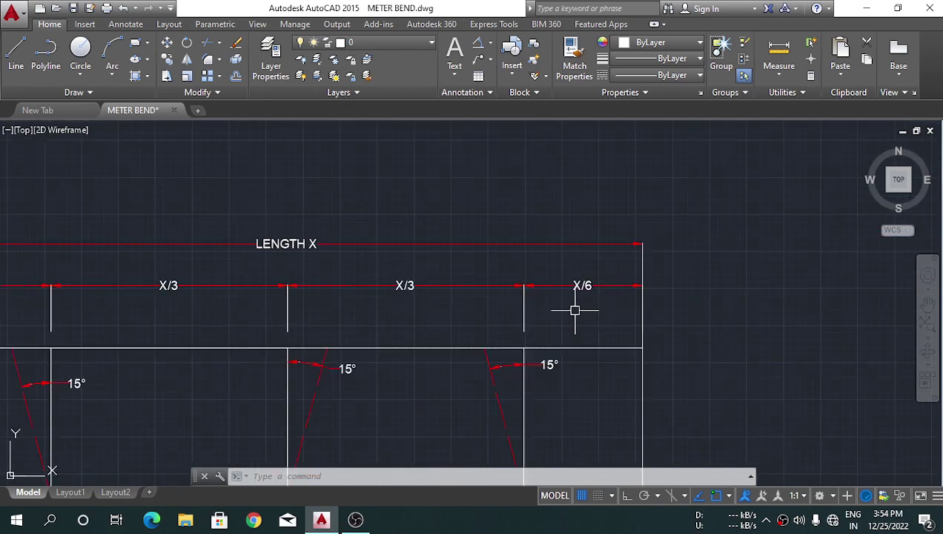
{"action": "scroll", "coordinate": [401, 239], "scroll_direction": "down", "scroll_amount": 3}
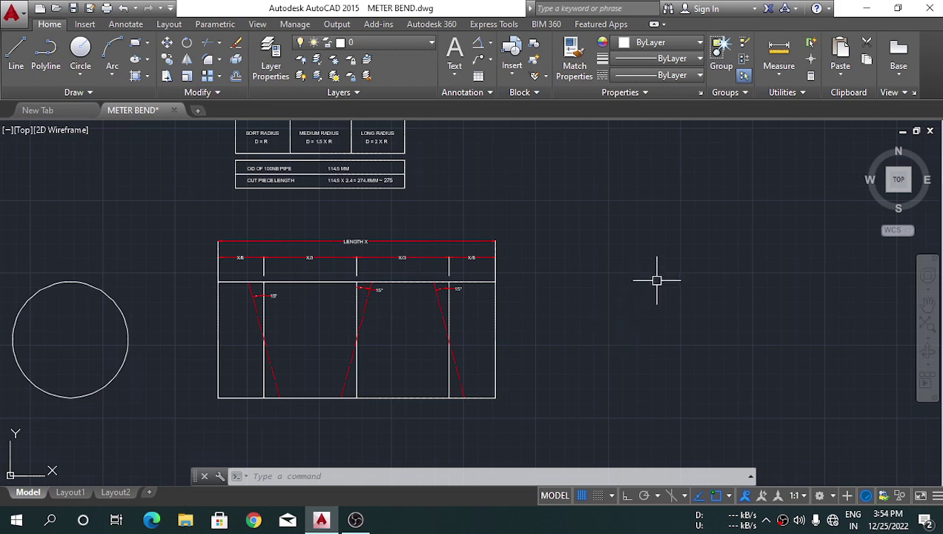
Clear the drawing and draw a horizontal line 275 long.
{"action": "key", "text": "ctrl+a"}
{"action": "key", "text": "Delete"}
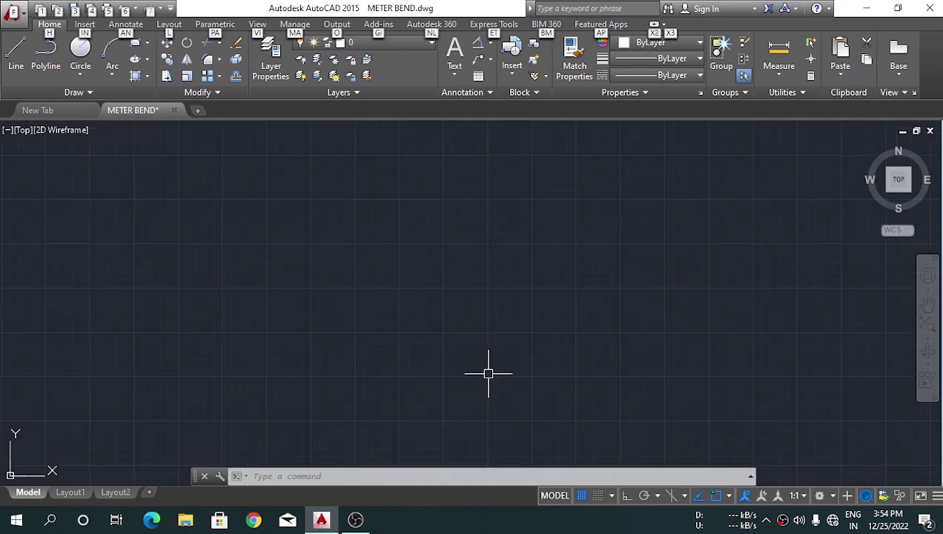
{"action": "left_click", "coordinate": [457, 310]}
{"action": "key", "text": "Escape"}
{"action": "type", "text": "l"}
{"action": "key", "text": "Return"}
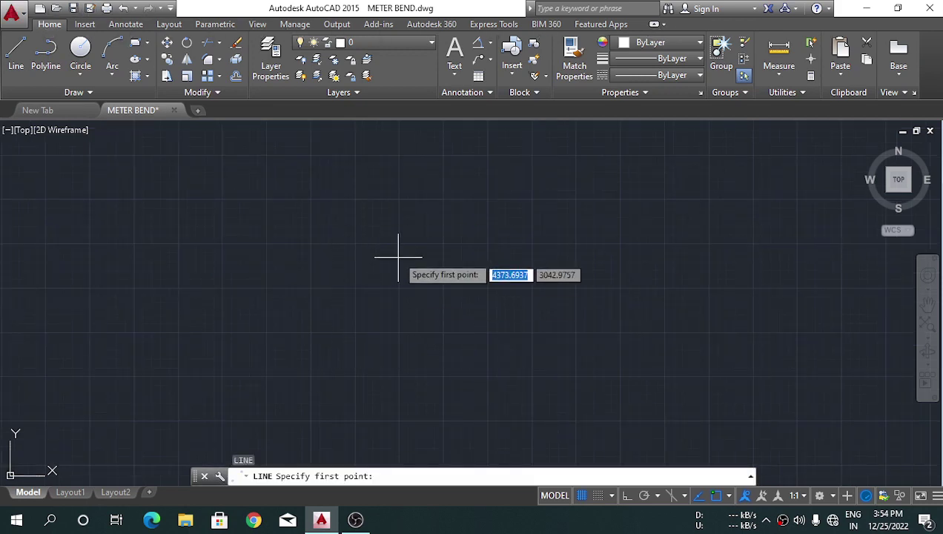
{"action": "left_click", "coordinate": [399, 257]}
{"action": "key", "text": "F8"}
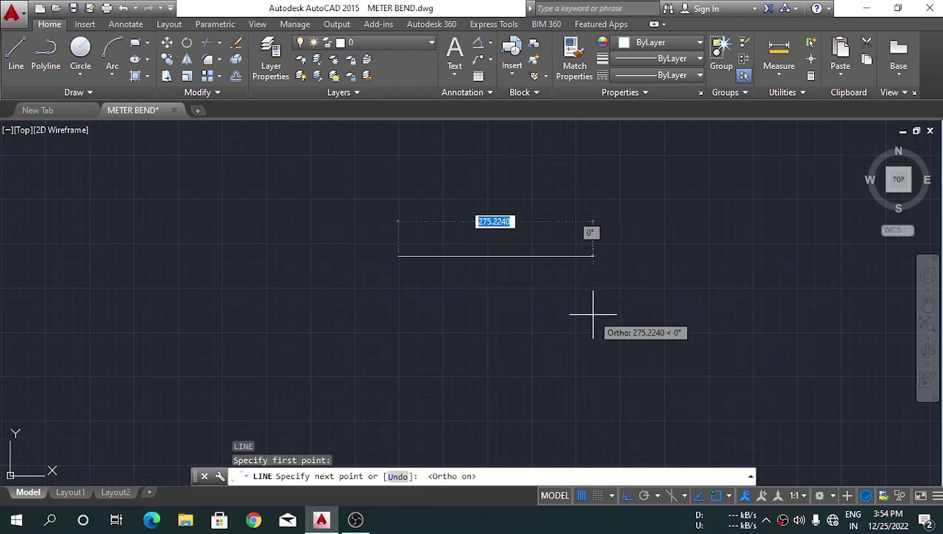
{"action": "type", "text": "275"}
{"action": "key", "text": "Return"}
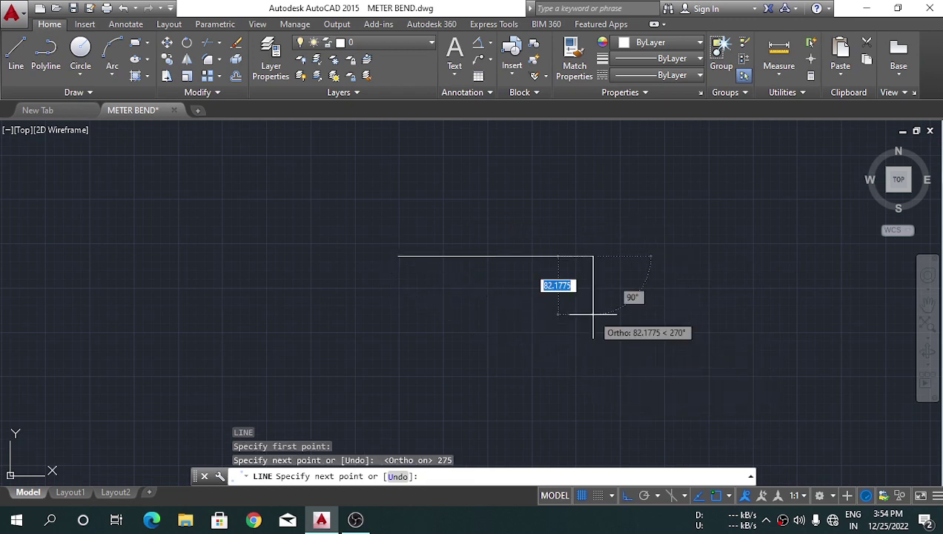
{"action": "key", "text": "Escape"}
Offset the 275 line 100 downward.
{"action": "left_click", "coordinate": [544, 284]}
{"action": "left_click", "coordinate": [485, 218]}
{"action": "type", "text": "O"}
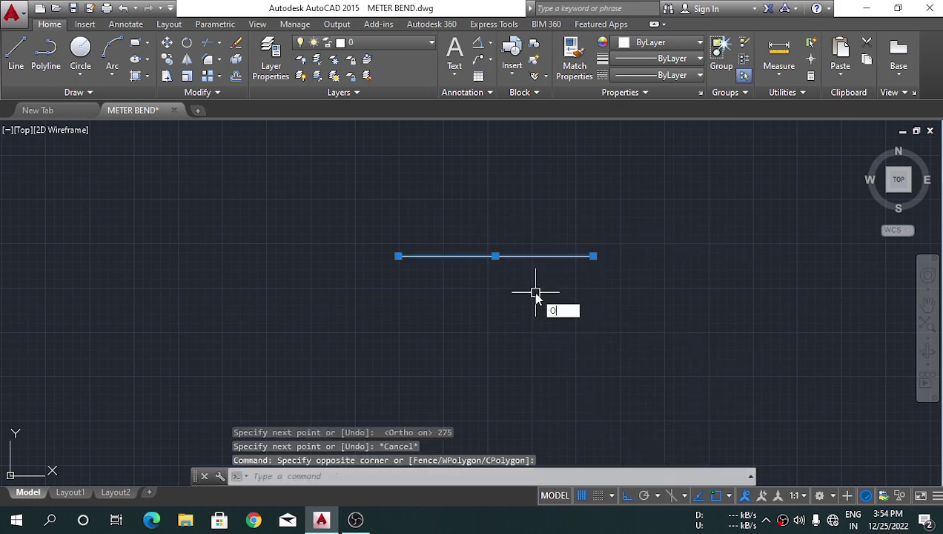
{"action": "key", "text": "Return"}
{"action": "type", "text": "0"}
{"action": "key", "text": "Return"}
{"action": "left_click", "coordinate": [537, 256]}
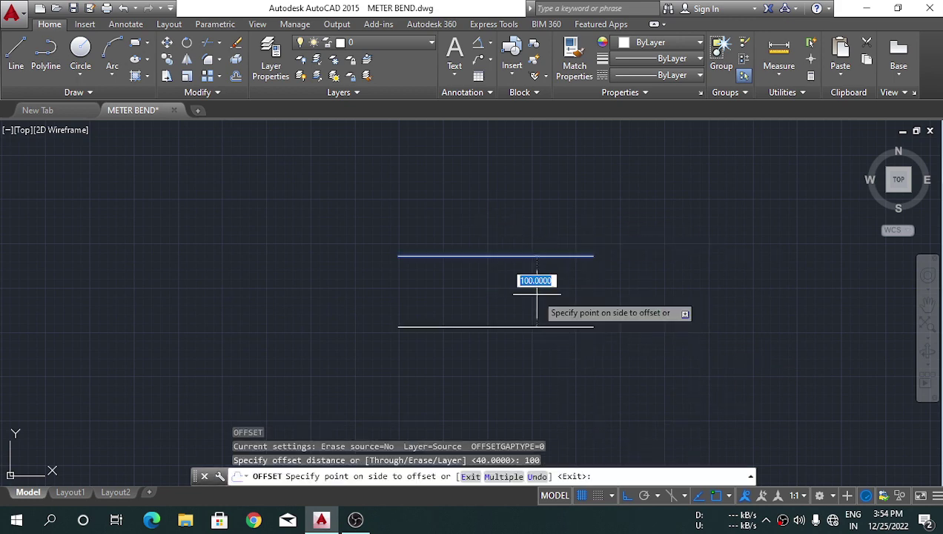
{"action": "left_click", "coordinate": [537, 295]}
{"action": "key", "text": "Escape"}
Draw the vertical end lines closing the 275 × 100 rectangle.
{"action": "type", "text": "l"}
{"action": "key", "text": "Return"}
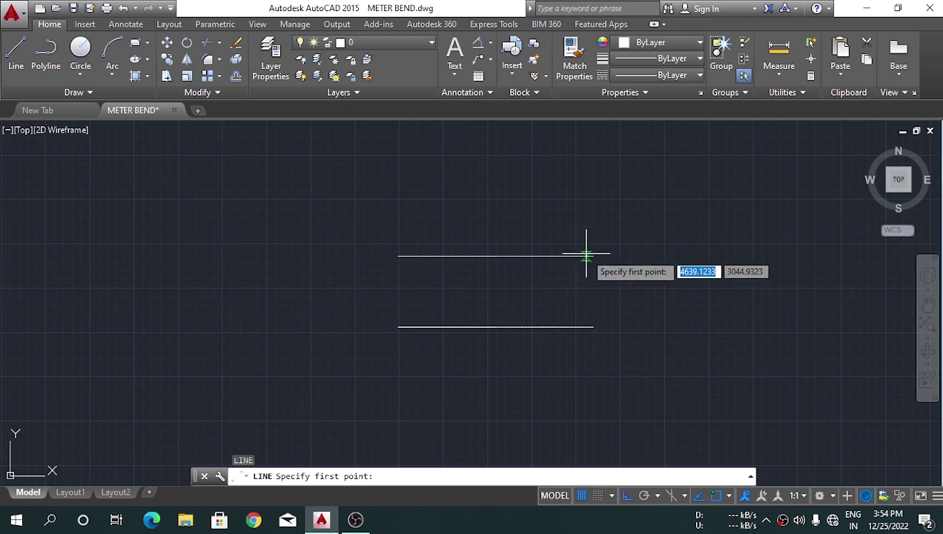
{"action": "left_click", "coordinate": [593, 256]}
{"action": "left_click", "coordinate": [593, 326]}
{"action": "key", "text": "Escape"}
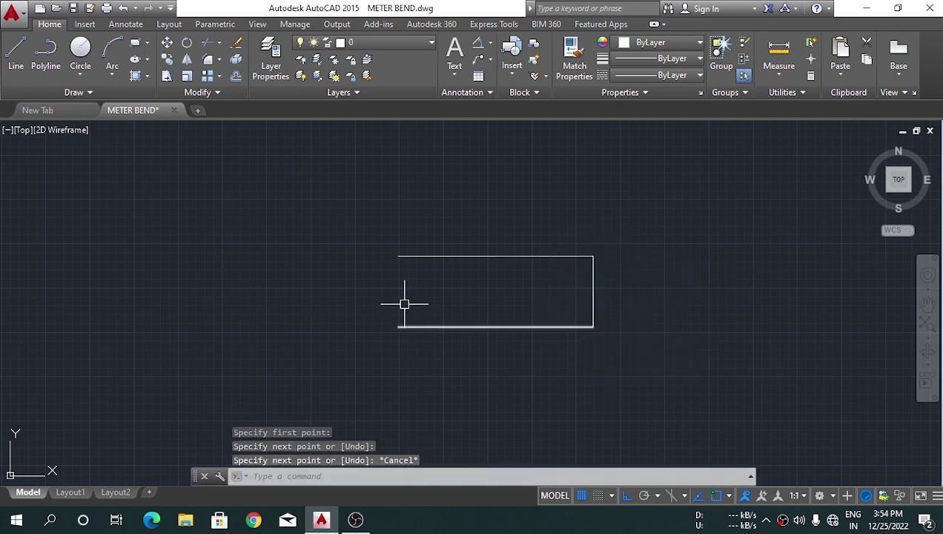
{"action": "key", "text": "Return"}
{"action": "left_click", "coordinate": [399, 256]}
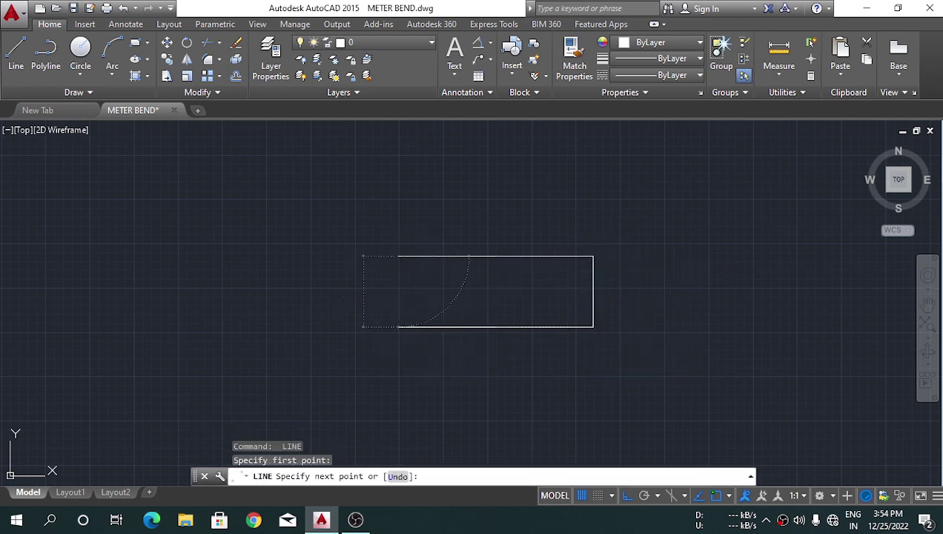
{"action": "key", "text": "Escape"}
Bring the reference bend drawing into view, then open Windows search.
{"action": "scroll", "coordinate": [449, 291], "scroll_direction": "up", "scroll_amount": 4}
{"action": "scroll", "coordinate": [566, 333], "scroll_direction": "down", "scroll_amount": 2}
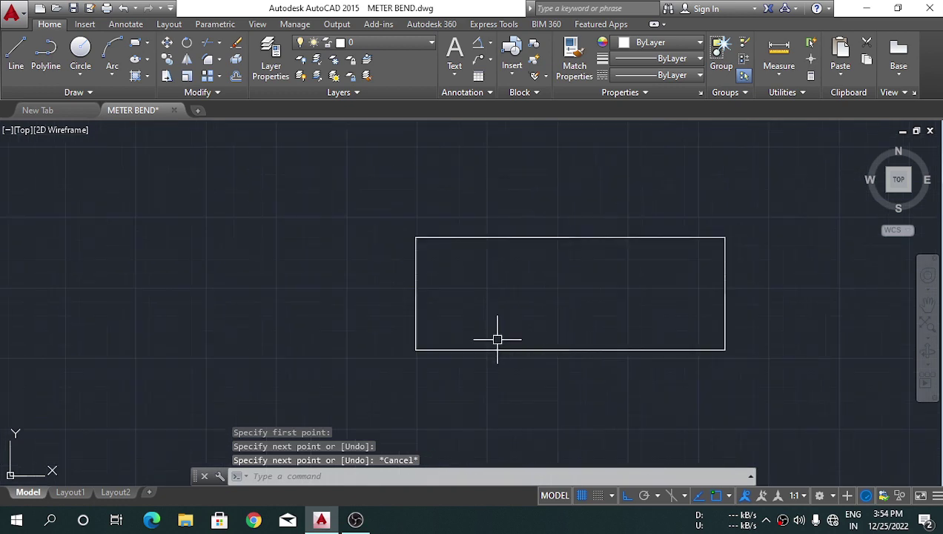
{"action": "scroll", "coordinate": [686, 262], "scroll_direction": "up", "scroll_amount": 3}
{"action": "scroll", "coordinate": [656, 256], "scroll_direction": "down", "scroll_amount": 3}
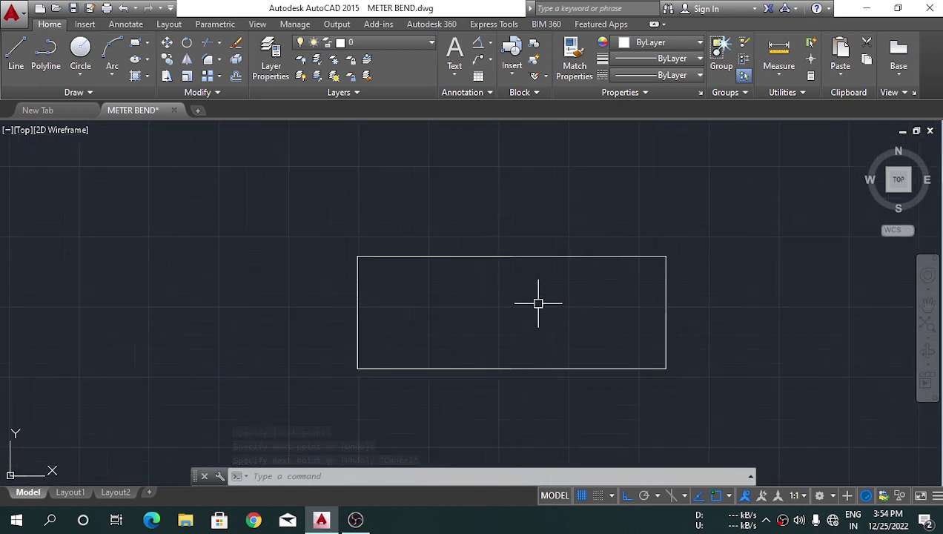
{"action": "scroll", "coordinate": [672, 293], "scroll_direction": "down", "scroll_amount": 6}
{"action": "middle_click_drag", "start_coordinate": [381, 297], "coordinate": [489, 297]}
{"action": "scroll", "coordinate": [489, 297], "scroll_direction": "up", "scroll_amount": 7}
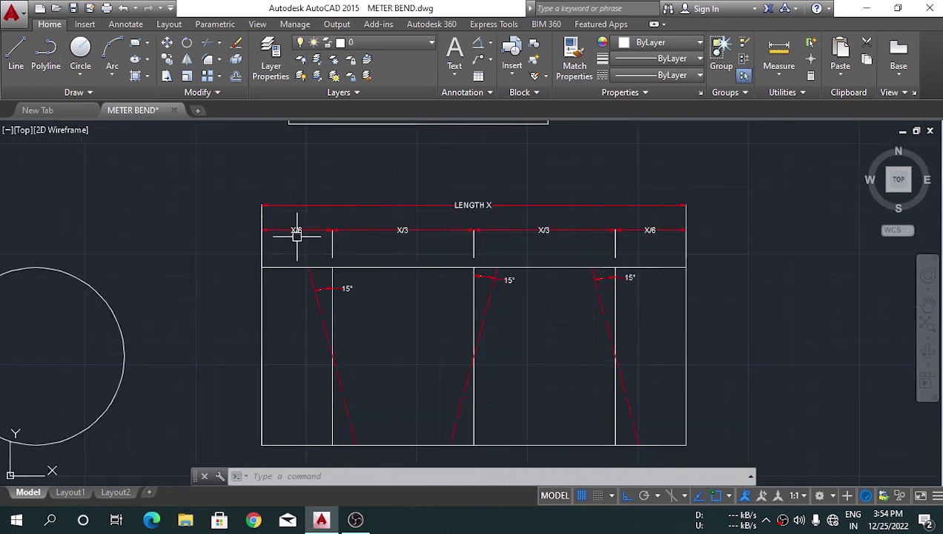
{"action": "scroll", "coordinate": [151, 268], "scroll_direction": "down", "scroll_amount": 3}
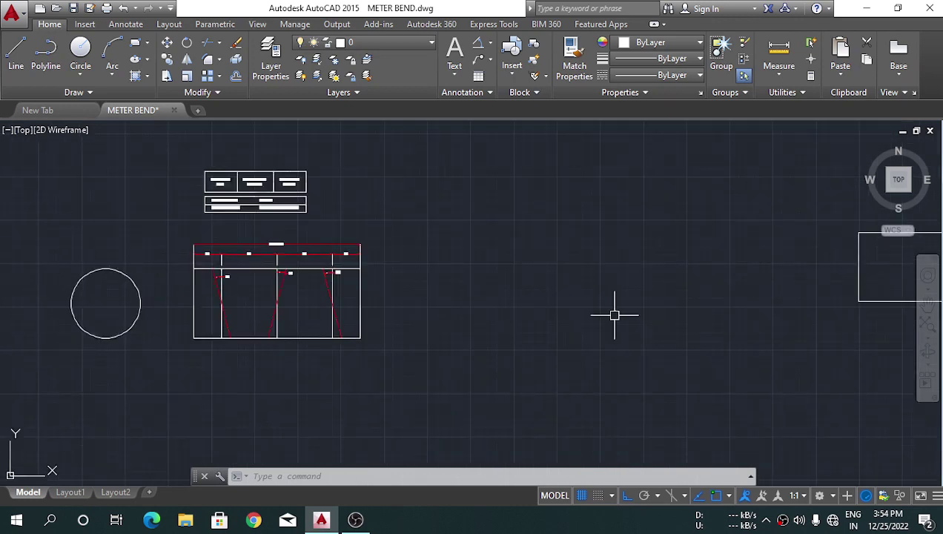
{"action": "scroll", "coordinate": [139, 297], "scroll_direction": "down", "scroll_amount": 3}
{"action": "scroll", "coordinate": [631, 258], "scroll_direction": "up", "scroll_amount": 6}
{"action": "scroll", "coordinate": [618, 287], "scroll_direction": "down", "scroll_amount": 2}
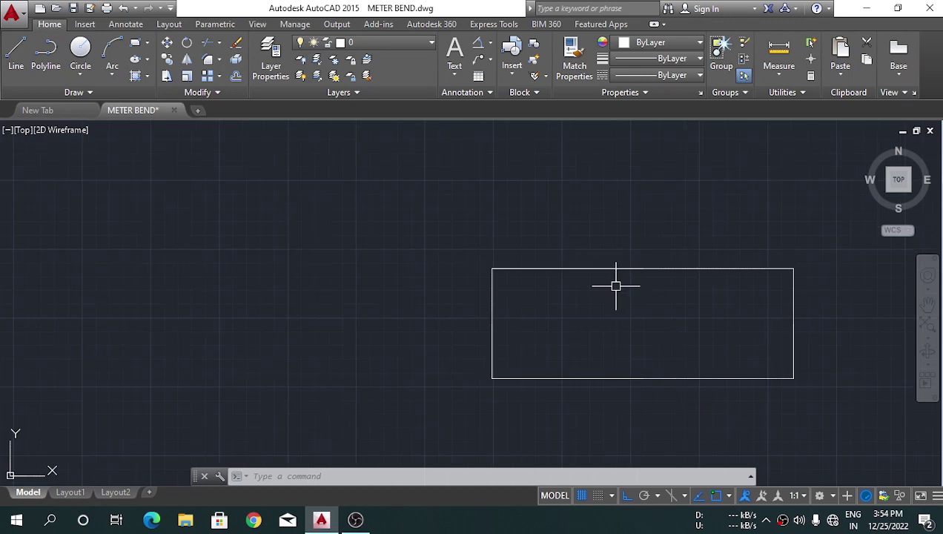
{"action": "key", "text": "super"}
Compute 275 ÷ 6 = 45.8333 in Calculator, close it, and select the rectangle's left edge.
{"action": "type", "text": "CAL"}
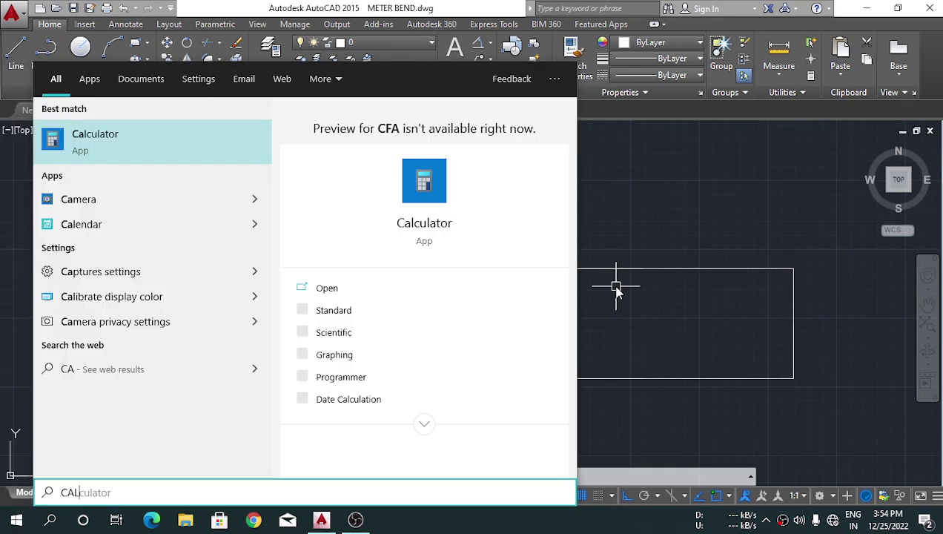
{"action": "key", "text": "Return"}
{"action": "type", "text": "27"}
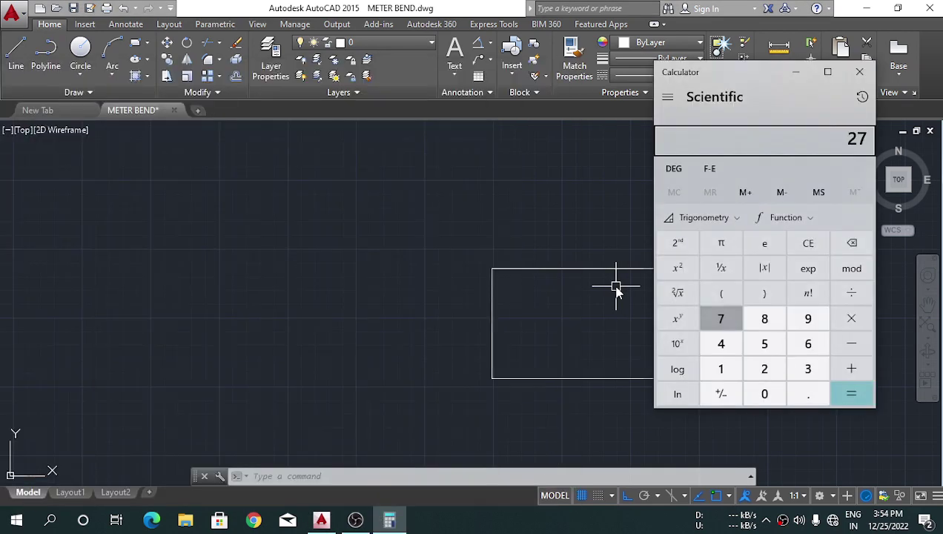
{"action": "type", "text": "5 ÷ 6"}
{"action": "key", "text": "Return"}
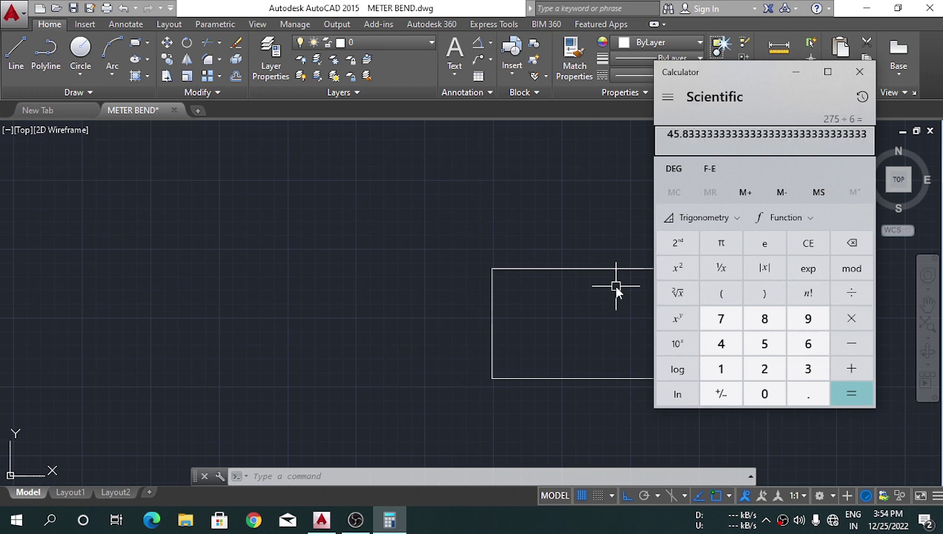
{"action": "left_click", "coordinate": [860, 72]}
{"action": "left_click", "coordinate": [548, 342]}
{"action": "left_click", "coordinate": [423, 306]}
Offset the rectangle's left and right edges 45.83 inward, then open Windows search.
{"action": "type", "text": "o"}
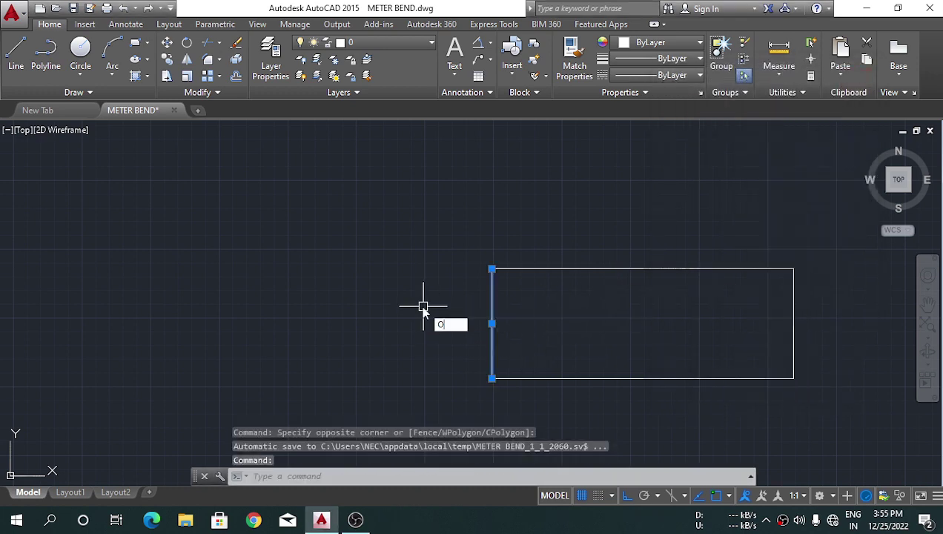
{"action": "key", "text": "Return"}
{"action": "type", "text": "45.83"}
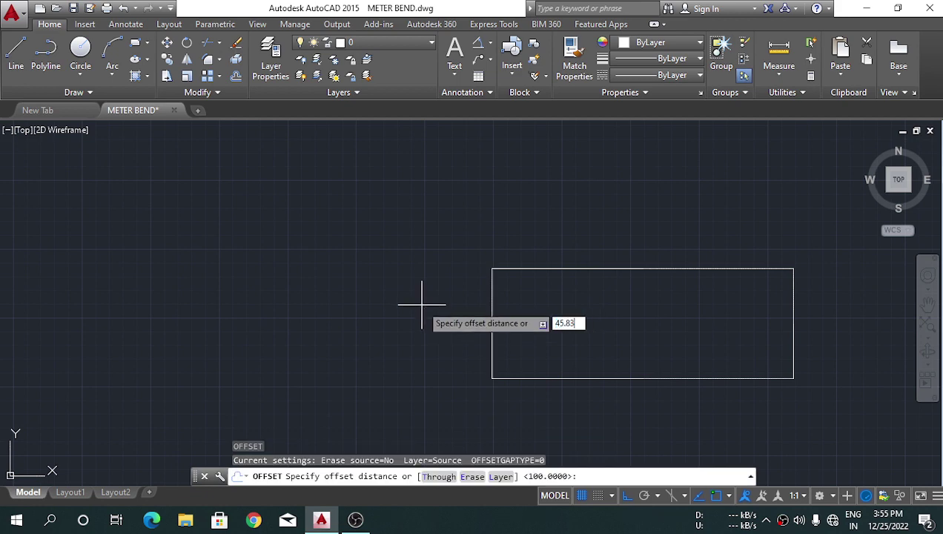
{"action": "key", "text": "Return"}
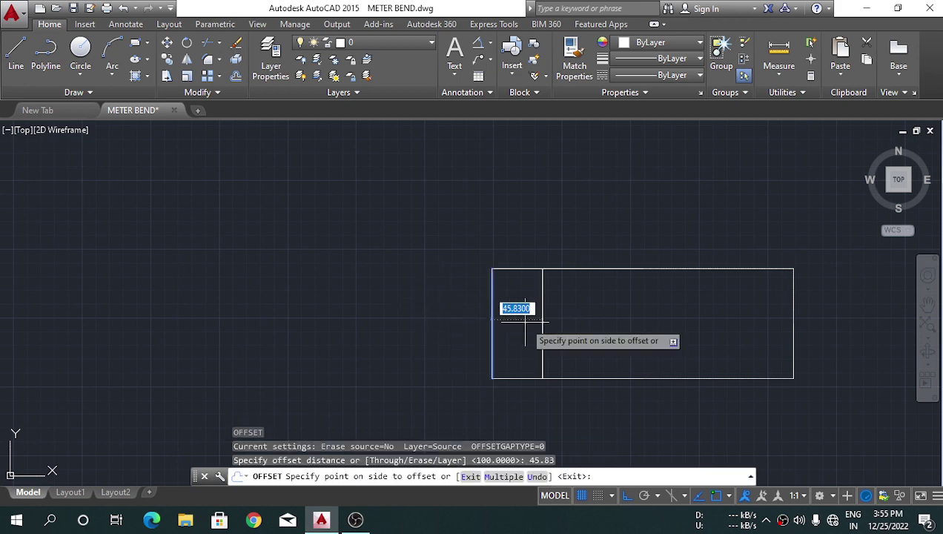
{"action": "left_click", "coordinate": [519, 312]}
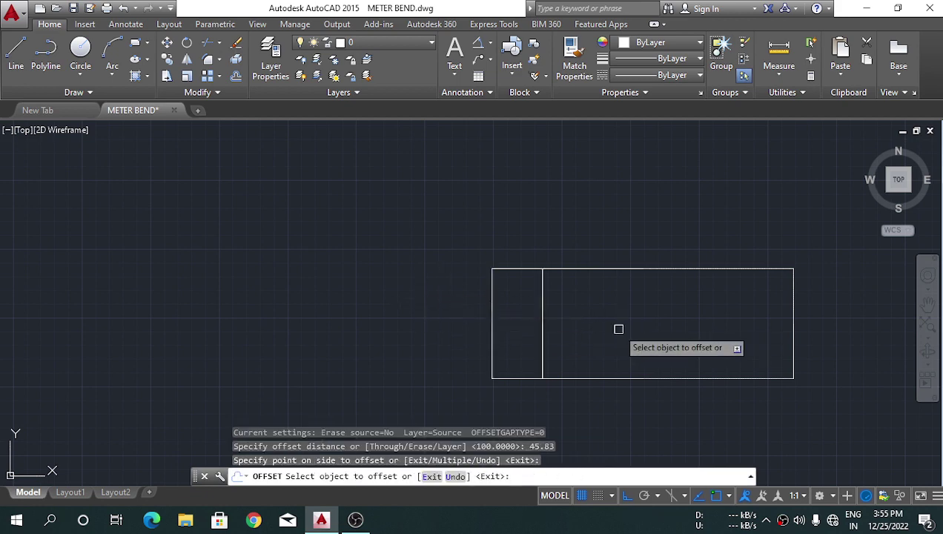
{"action": "left_click", "coordinate": [794, 314]}
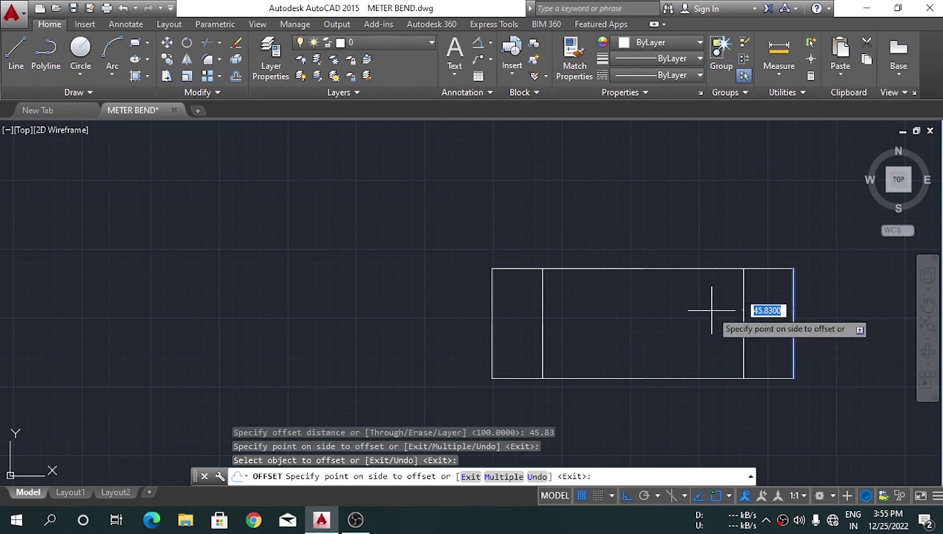
{"action": "left_click", "coordinate": [711, 311]}
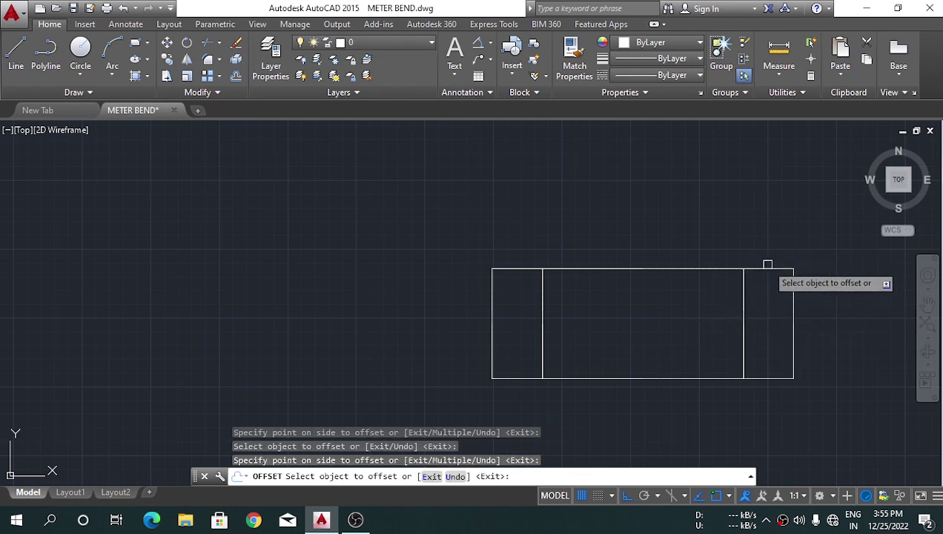
{"action": "scroll", "coordinate": [771, 265], "scroll_direction": "up", "scroll_amount": 2}
{"action": "key", "text": "Escape"}
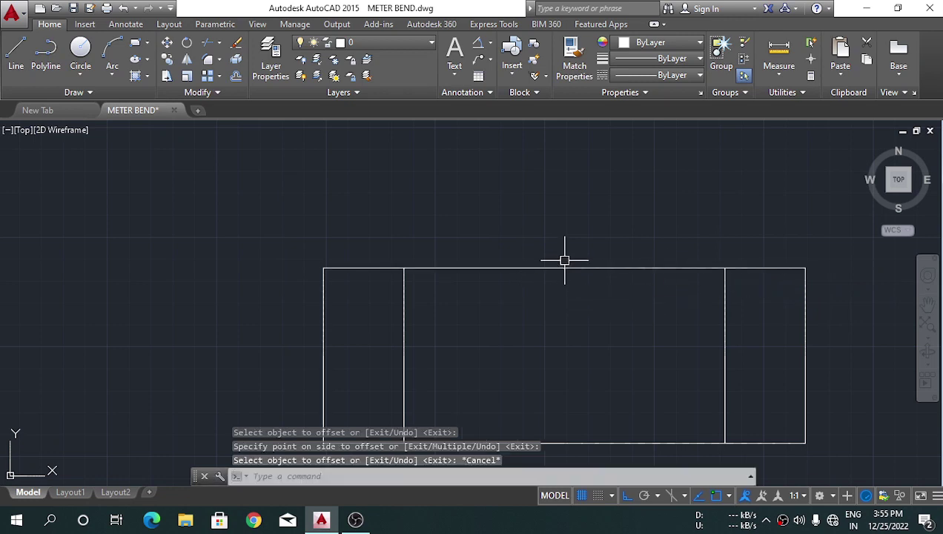
{"action": "key", "text": "super"}
Launch Calculator and work out 275 ÷ 6, then 275 ÷ 3 = 91.6667.
{"action": "type", "text": "CAL"}
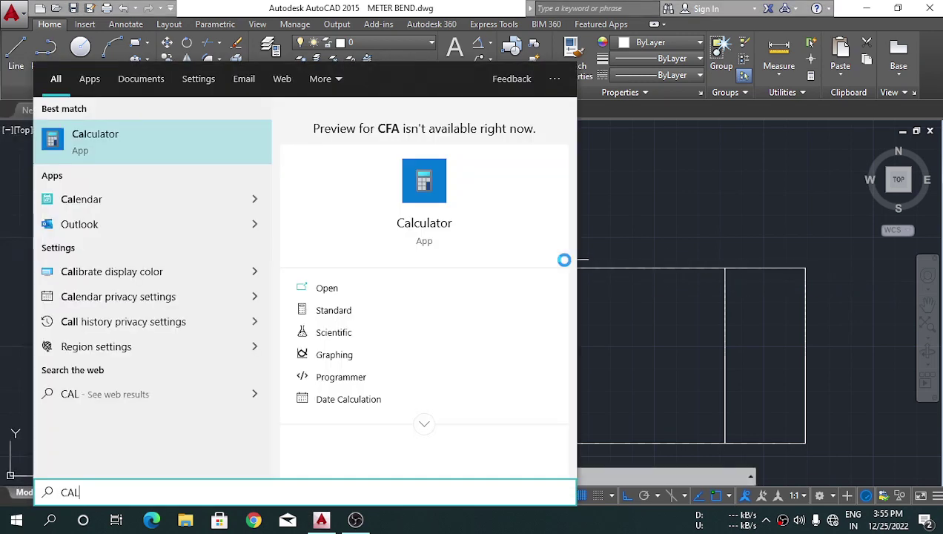
{"action": "key", "text": "Return"}
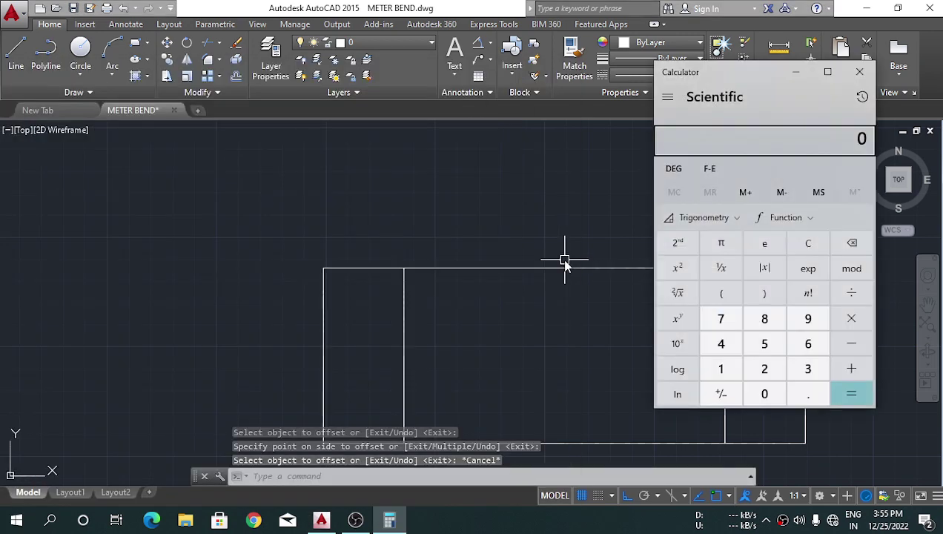
{"action": "type", "text": "275/"}
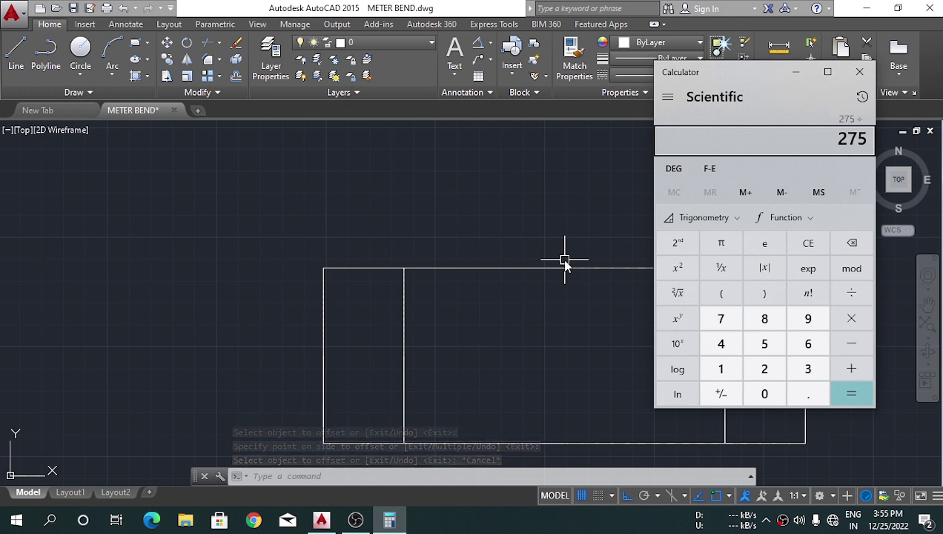
{"action": "type", "text": "6"}
{"action": "key", "text": "Return"}
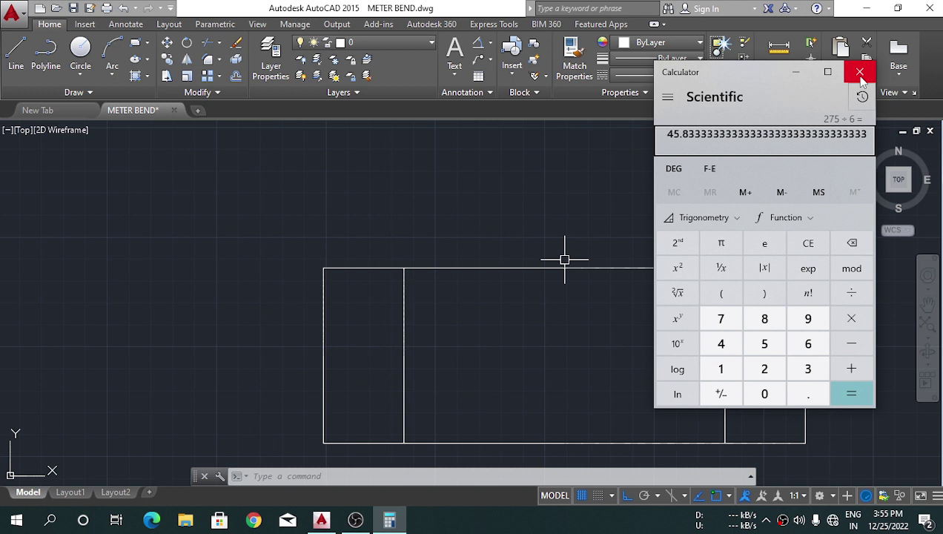
{"action": "key", "text": "Escape"}
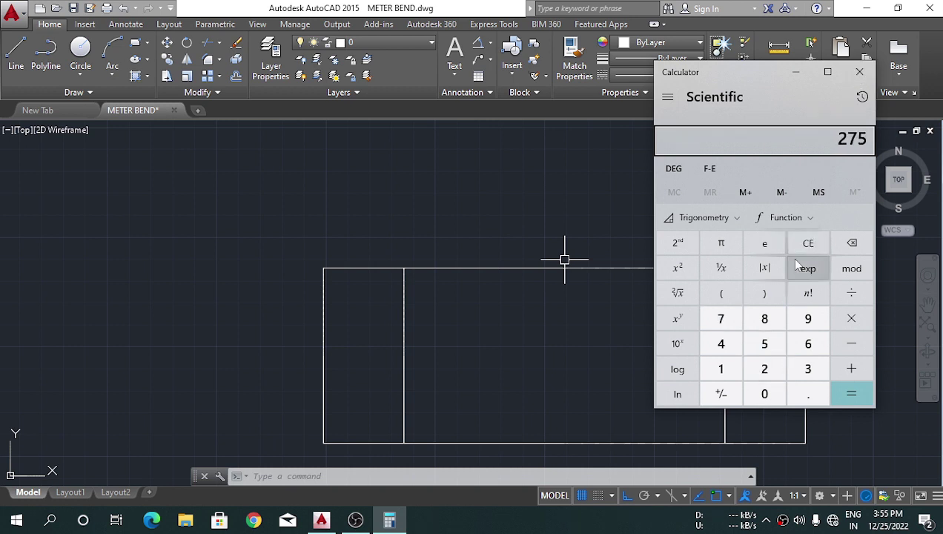
{"action": "key", "text": "slash"}
{"action": "key", "text": "Return"}
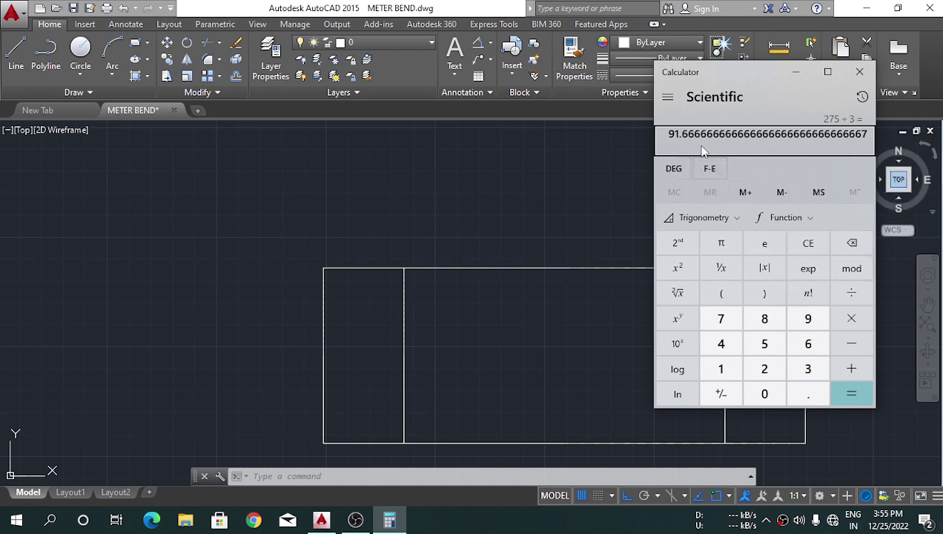
Offset the inner left division line 91.66 to the right.
{"action": "left_click", "coordinate": [859, 72]}
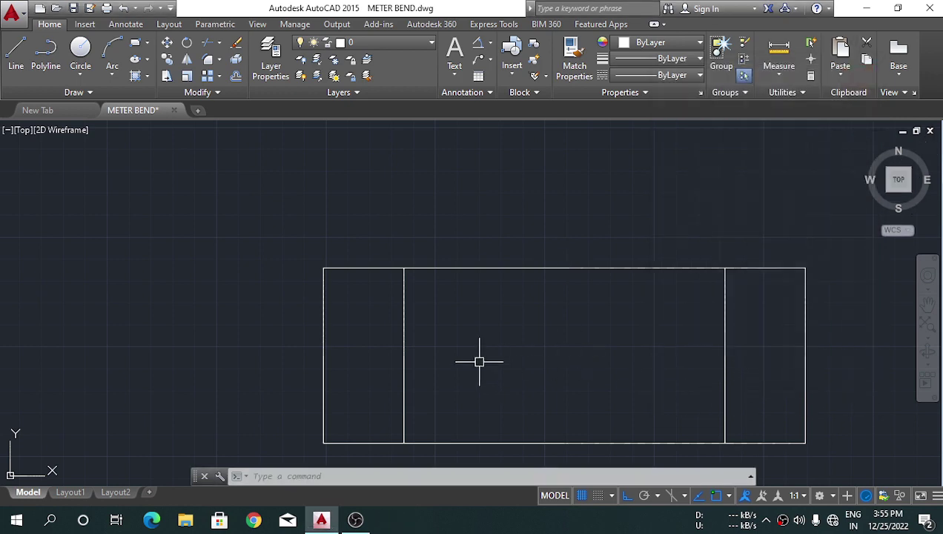
{"action": "left_click", "coordinate": [404, 337]}
{"action": "key", "text": "Return"}
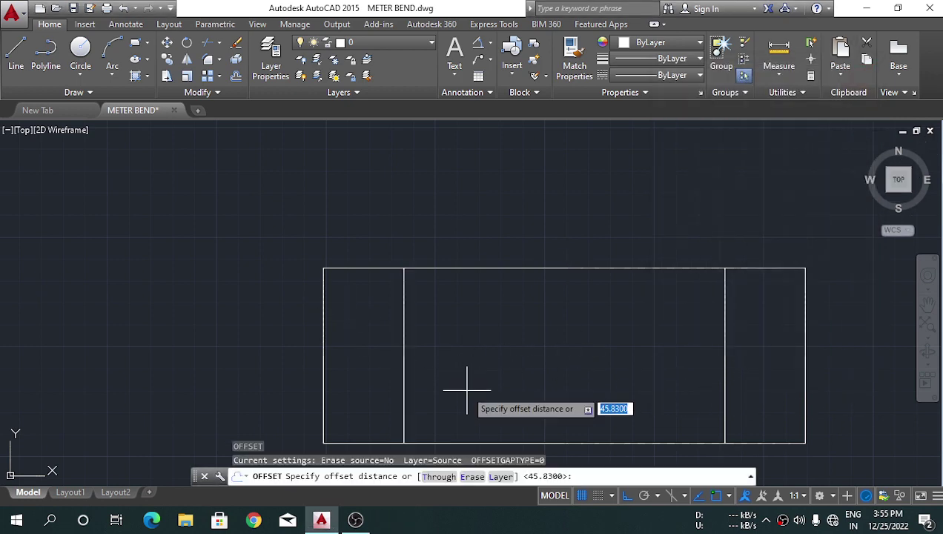
{"action": "type", "text": "6"}
{"action": "key", "text": "Return"}
{"action": "left_click", "coordinate": [403, 379]}
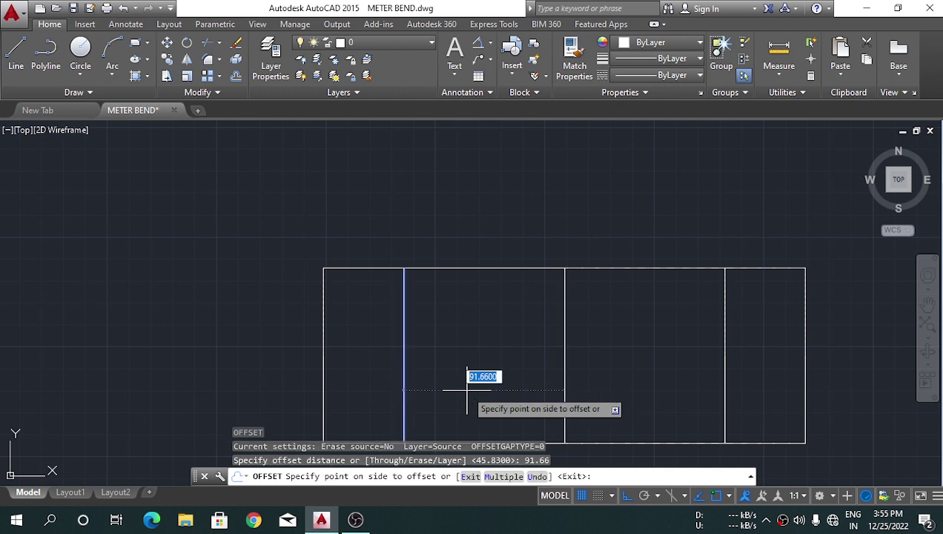
{"action": "left_click", "coordinate": [467, 378]}
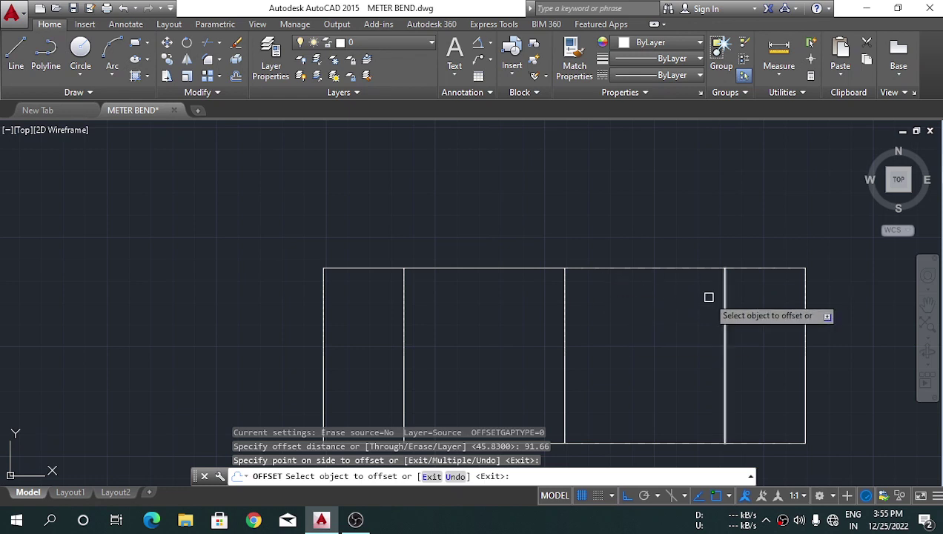
{"action": "key", "text": "Escape"}
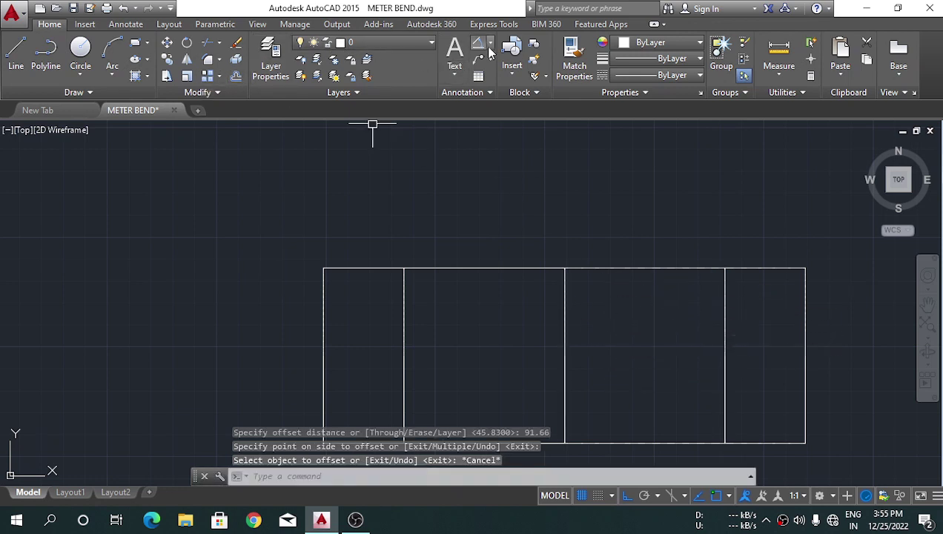
{"action": "left_click", "coordinate": [490, 42]}
{"action": "left_click", "coordinate": [505, 67]}
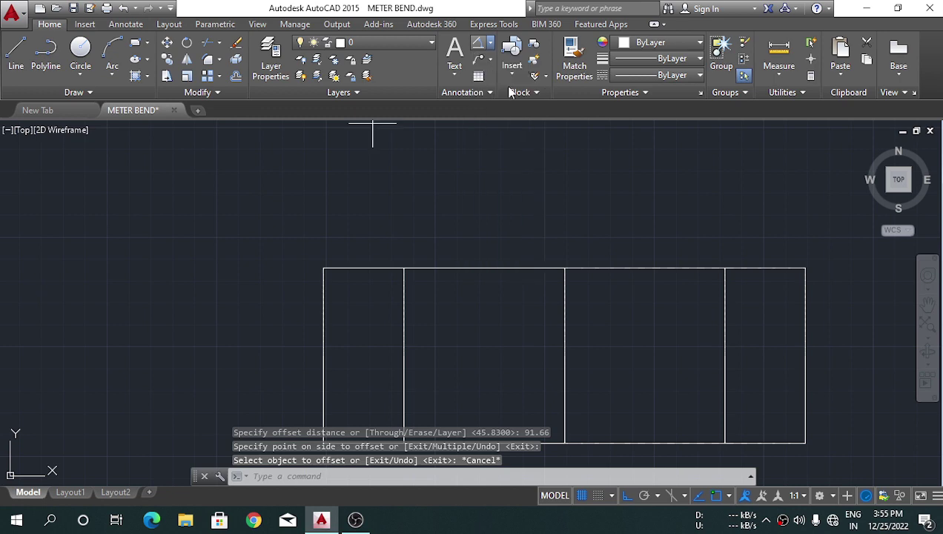
{"action": "left_click", "coordinate": [566, 268]}
{"action": "left_click", "coordinate": [725, 268]}
{"action": "scroll", "coordinate": [681, 229], "scroll_direction": "up", "scroll_amount": 2}
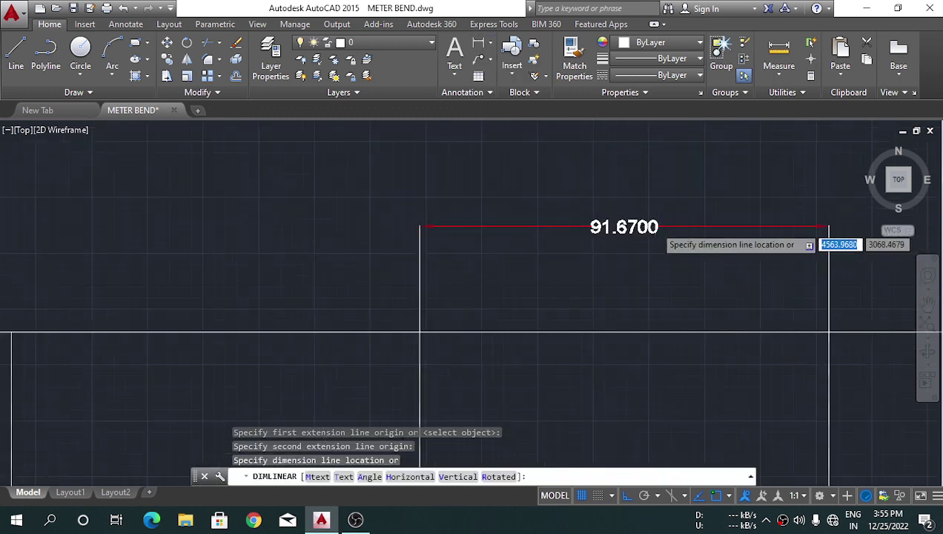
{"action": "scroll", "coordinate": [681, 228], "scroll_direction": "up", "scroll_amount": 2}
{"action": "key", "text": "Escape"}
{"action": "scroll", "coordinate": [649, 230], "scroll_direction": "down", "scroll_amount": 5}
{"action": "scroll", "coordinate": [579, 269], "scroll_direction": "up", "scroll_amount": 5}
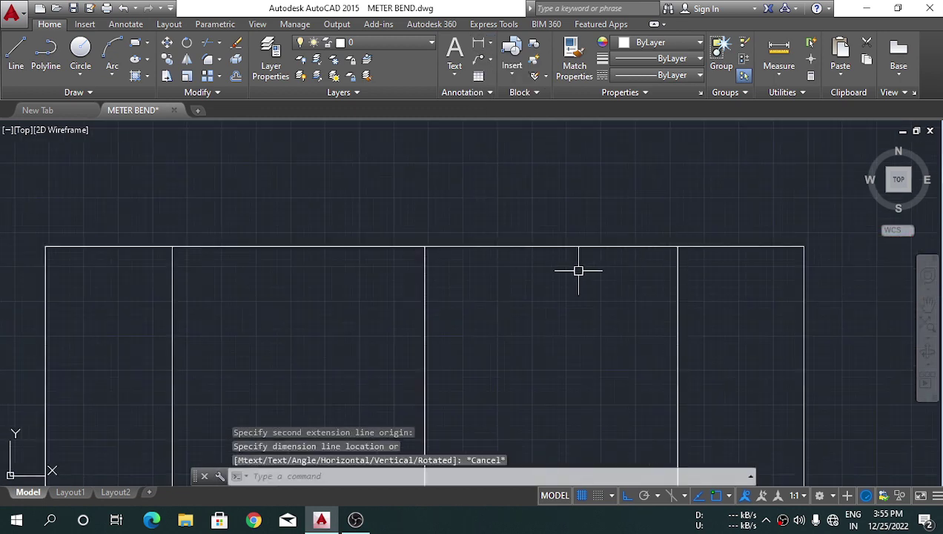
{"action": "scroll", "coordinate": [579, 306], "scroll_direction": "down", "scroll_amount": 3}
{"action": "scroll", "coordinate": [447, 306], "scroll_direction": "up", "scroll_amount": 3}
{"action": "scroll", "coordinate": [440, 252], "scroll_direction": "down", "scroll_amount": 1}
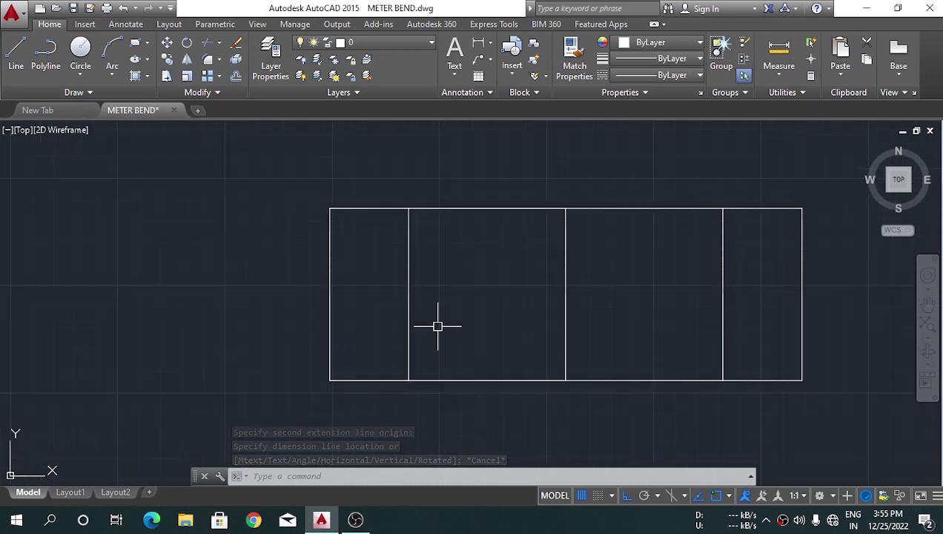
{"action": "type", "text": "l"}
{"action": "key", "text": "Return"}
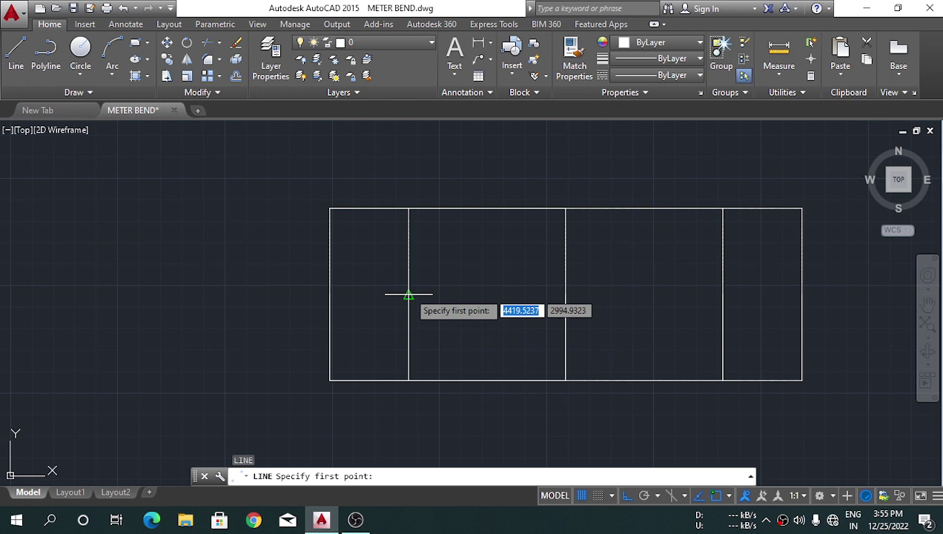
{"action": "left_click", "coordinate": [409, 295]}
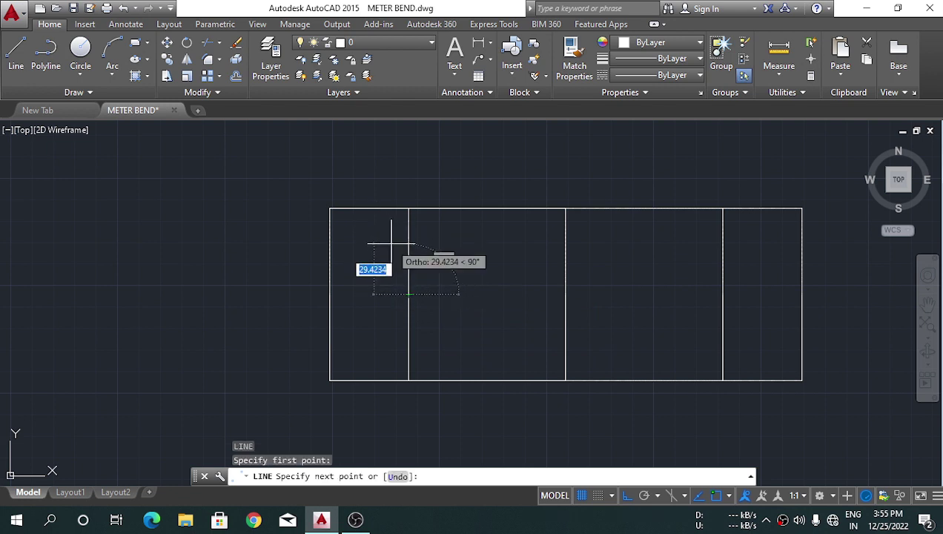
{"action": "key", "text": "F8"}
{"action": "key", "text": "Escape"}
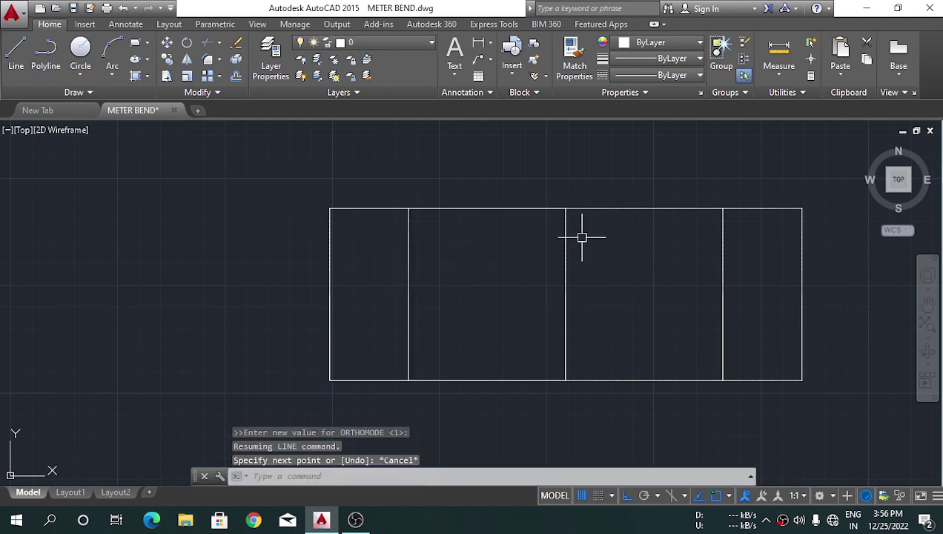
{"action": "scroll", "coordinate": [590, 245], "scroll_direction": "down", "scroll_amount": 5}
{"action": "scroll", "coordinate": [122, 276], "scroll_direction": "up", "scroll_amount": 4}
{"action": "scroll", "coordinate": [373, 232], "scroll_direction": "up", "scroll_amount": 3}
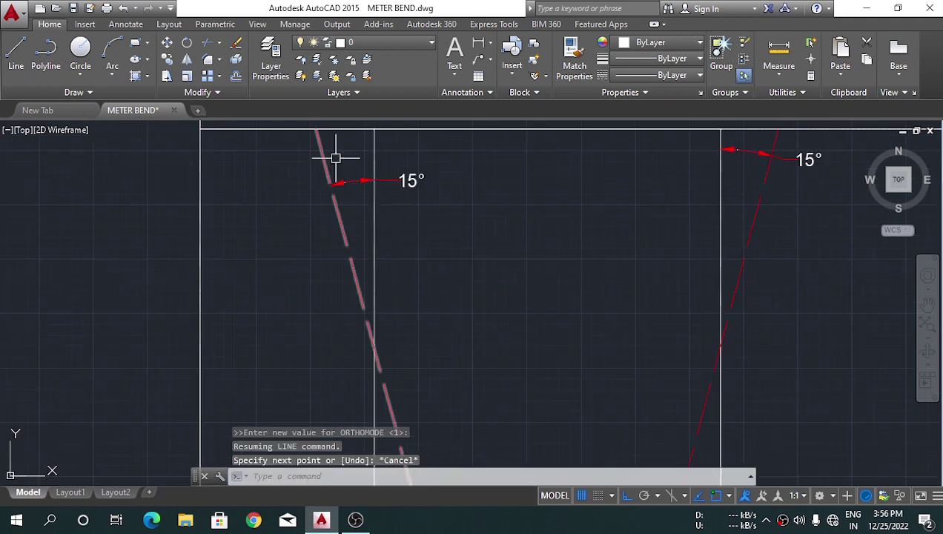
{"action": "scroll", "coordinate": [315, 255], "scroll_direction": "down", "scroll_amount": 2}
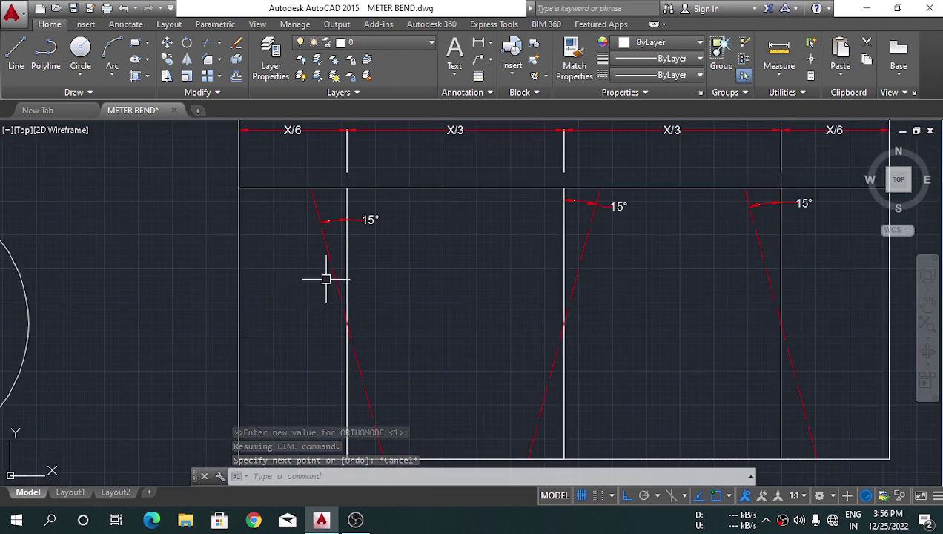
{"action": "scroll", "coordinate": [330, 259], "scroll_direction": "down", "scroll_amount": 4}
{"action": "scroll", "coordinate": [667, 260], "scroll_direction": "up", "scroll_amount": 5}
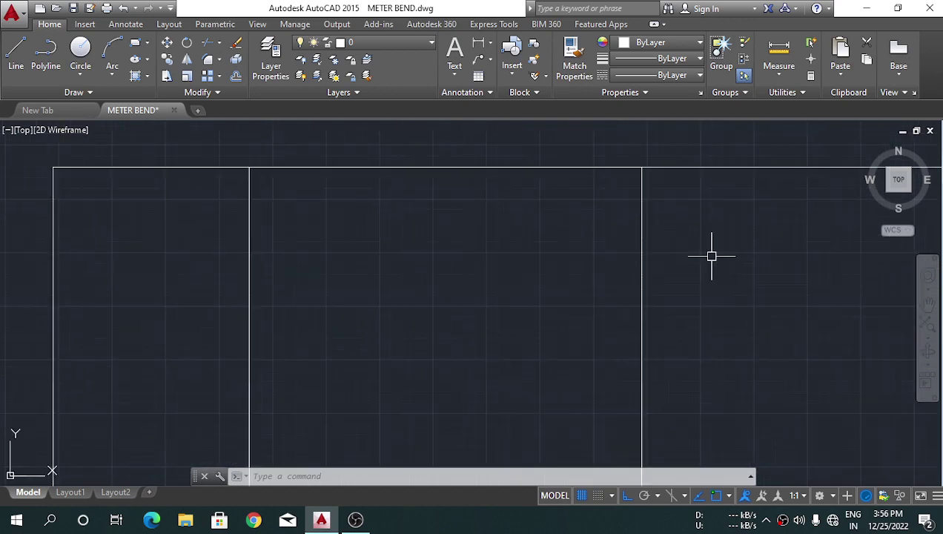
{"action": "scroll", "coordinate": [524, 272], "scroll_direction": "down", "scroll_amount": 2}
{"action": "key", "text": "Return"}
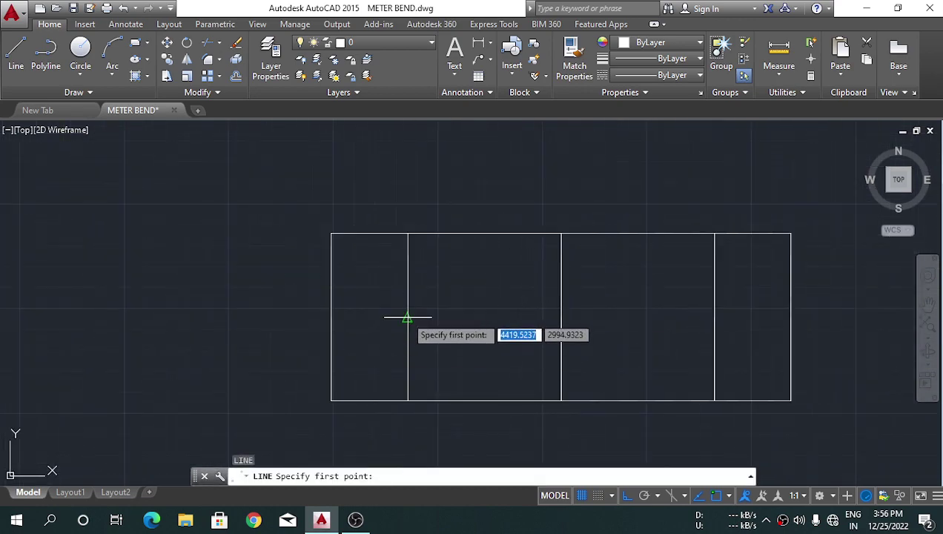
Draw a 105° line from the first division line's midpoint up past the rectangle.
{"action": "left_click", "coordinate": [407, 316]}
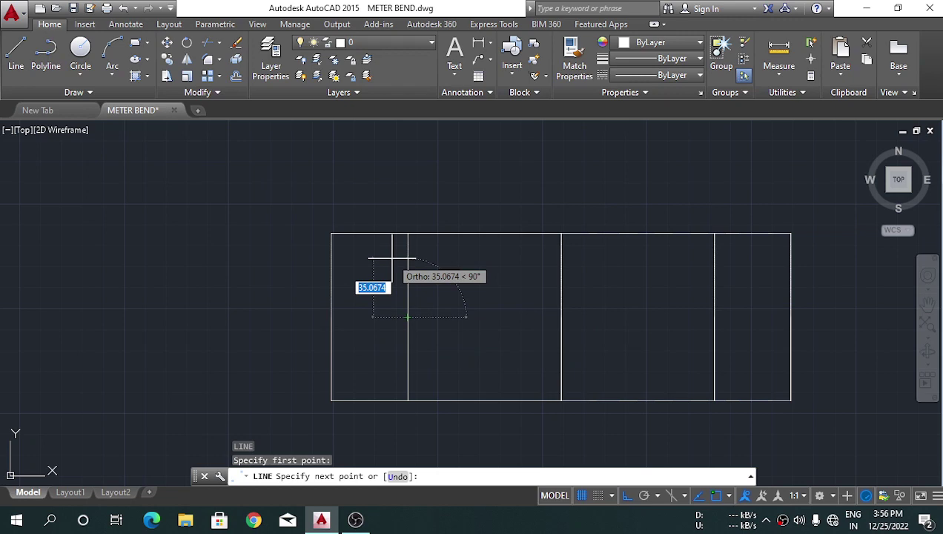
{"action": "type", "text": "<105"}
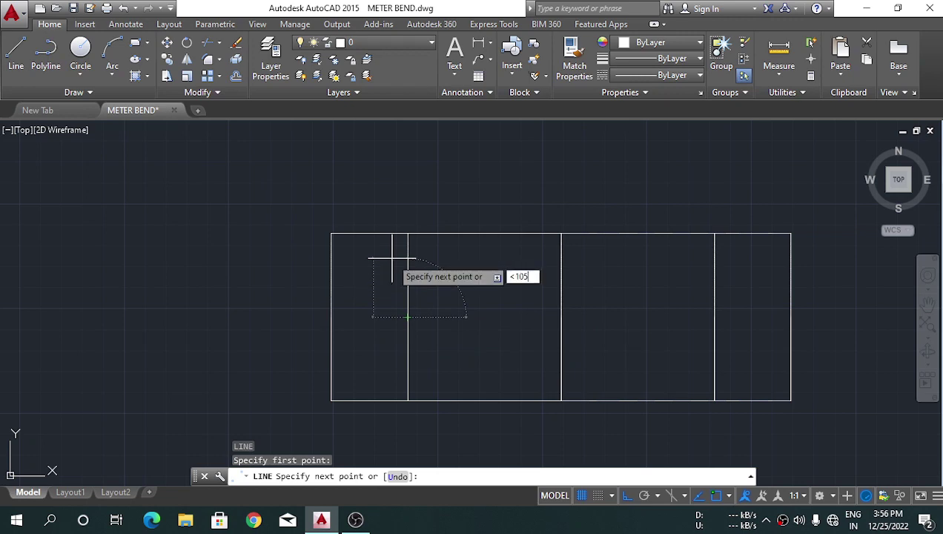
{"action": "key", "text": "Return"}
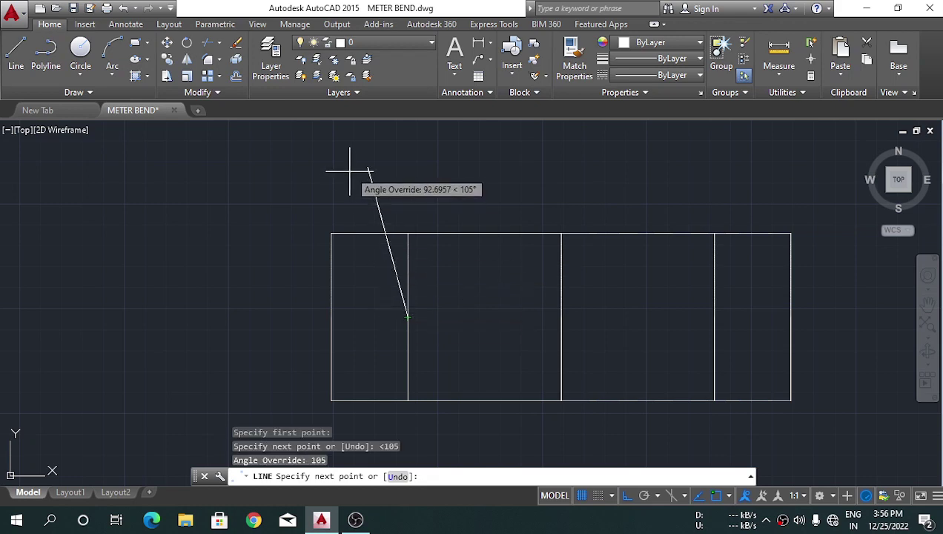
{"action": "scroll", "coordinate": [371, 178], "scroll_direction": "up", "scroll_amount": 2}
{"action": "scroll", "coordinate": [373, 192], "scroll_direction": "down", "scroll_amount": 1}
{"action": "left_click", "coordinate": [370, 202]}
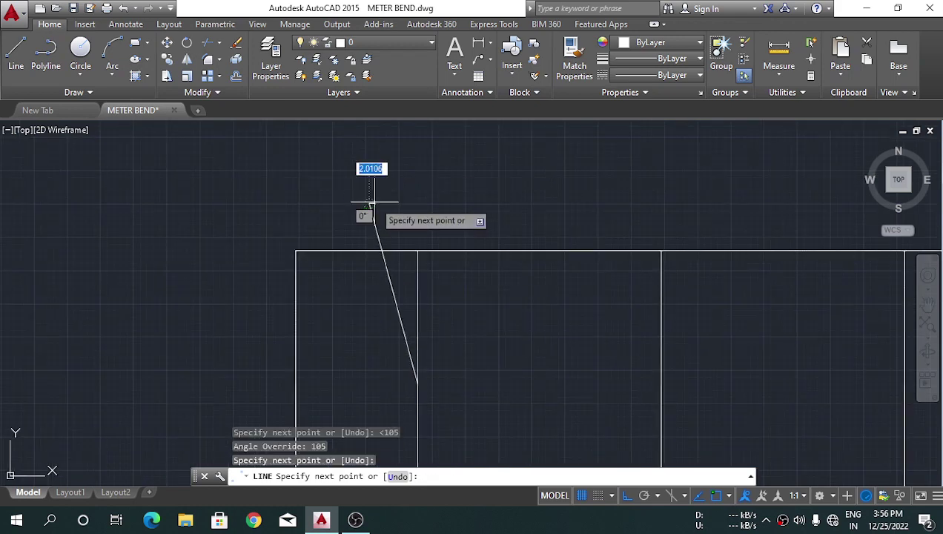
{"action": "key", "text": "Escape"}
Trim the slanted line where it sticks out above the rectangle.
{"action": "type", "text": "tr"}
{"action": "key", "text": "Return"}
{"action": "key", "text": "Return"}
{"action": "left_click", "coordinate": [381, 230]}
{"action": "left_click", "coordinate": [324, 181]}
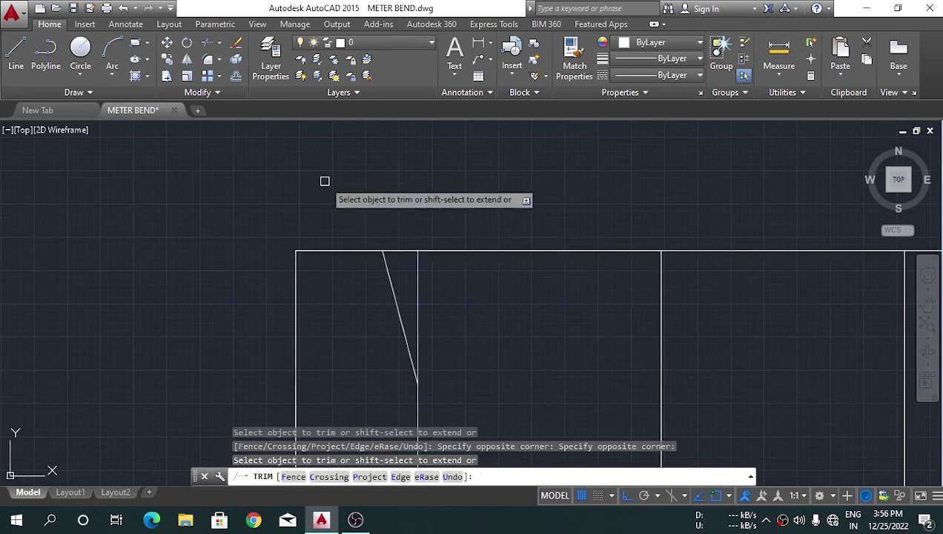
{"action": "scroll", "coordinate": [367, 164], "scroll_direction": "down", "scroll_amount": 3}
{"action": "key", "text": "Escape"}
{"action": "scroll", "coordinate": [378, 238], "scroll_direction": "up", "scroll_amount": 3}
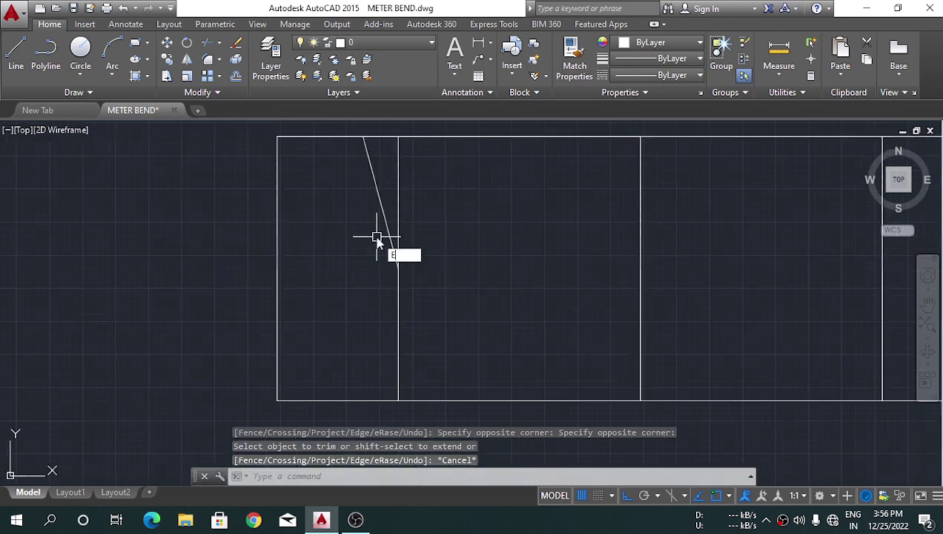
Extend the slanted line down to the rectangle's bottom edge.
{"action": "type", "text": "x"}
{"action": "key", "text": "Return"}
{"action": "left_click", "coordinate": [467, 400]}
{"action": "key", "text": "Return"}
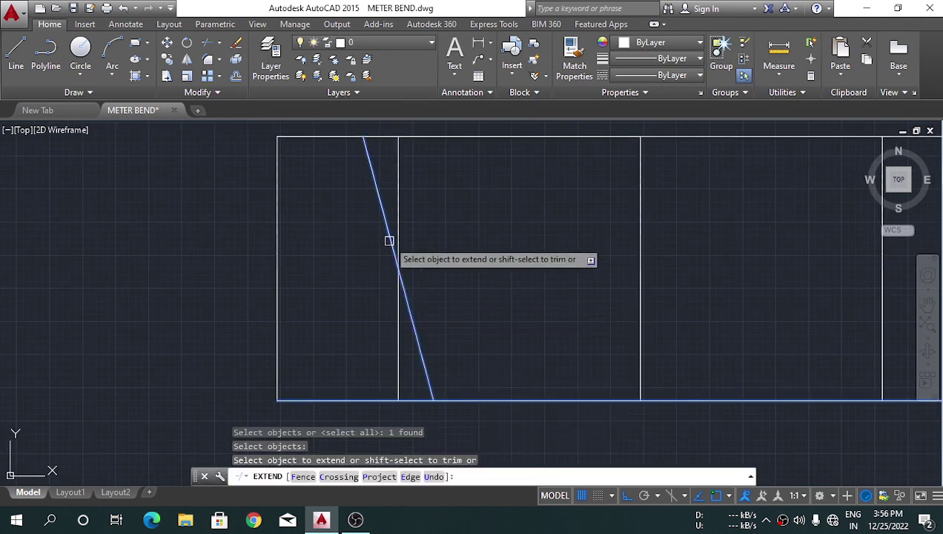
{"action": "left_click", "coordinate": [389, 240]}
{"action": "key", "text": "Escape"}
{"action": "scroll", "coordinate": [363, 258], "scroll_direction": "down", "scroll_amount": 2}
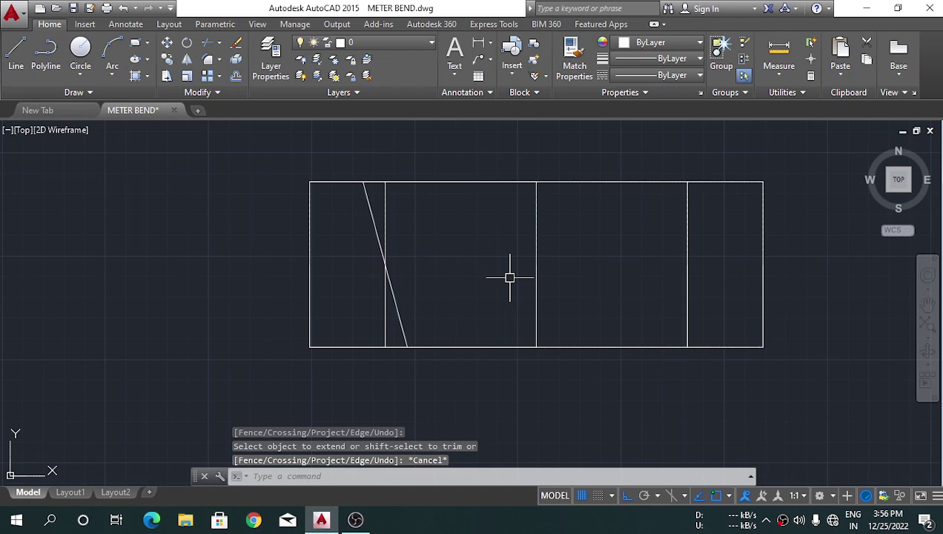
{"action": "key", "text": "Return"}
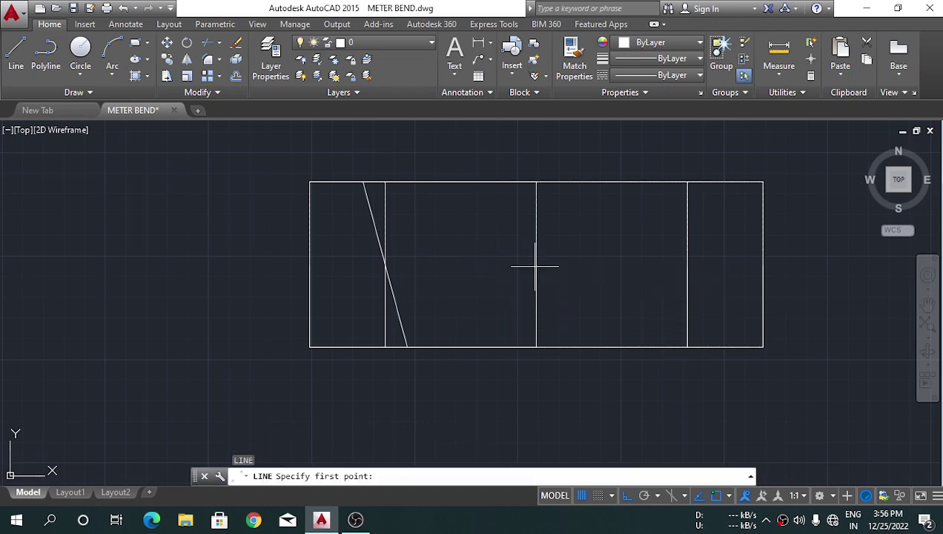
Draw a 75° line from the middle division line's midpoint up past the rectangle.
{"action": "left_click", "coordinate": [536, 265]}
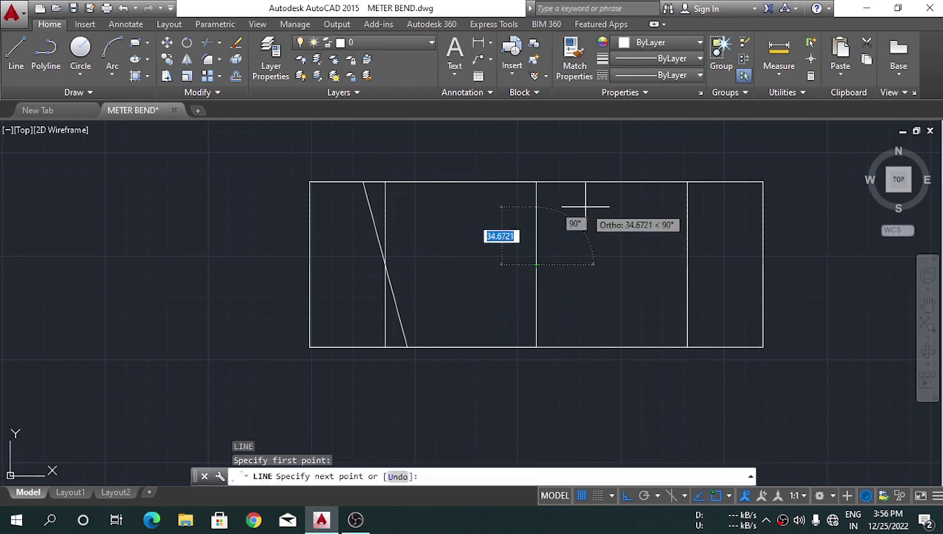
{"action": "key", "text": "F8"}
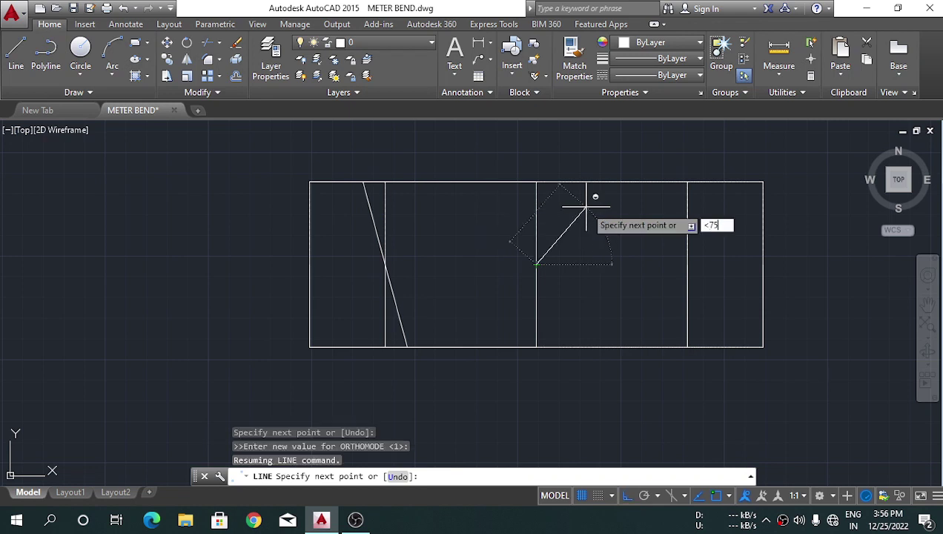
{"action": "key", "text": "Return"}
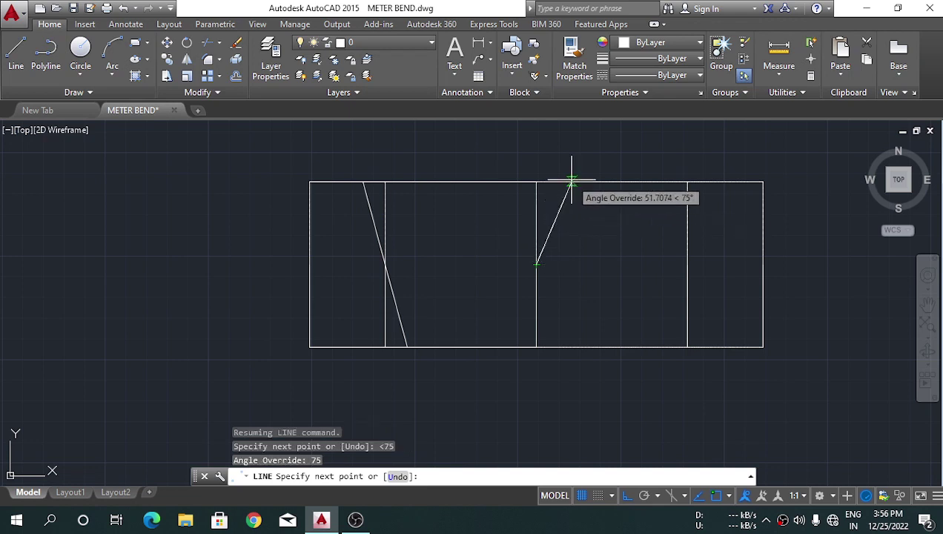
{"action": "left_click", "coordinate": [558, 147]}
{"action": "key", "text": "Escape"}
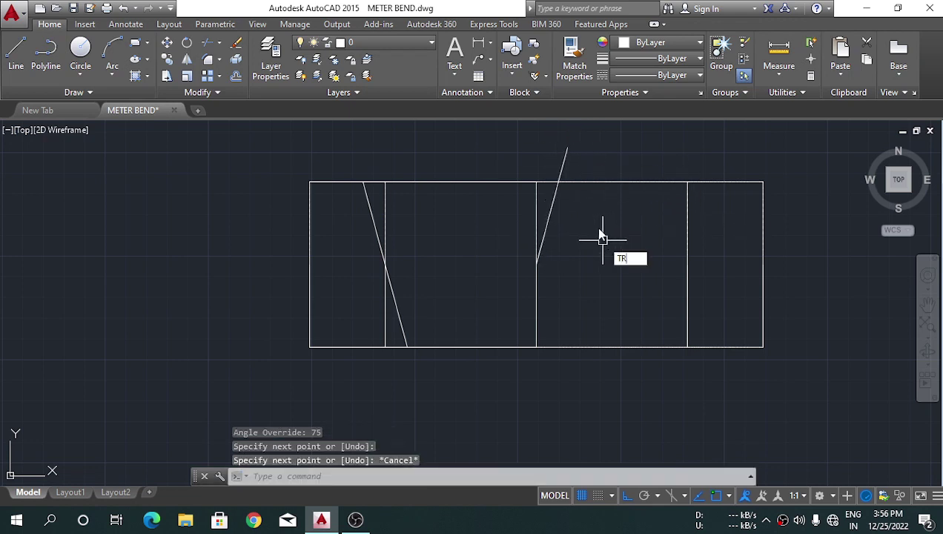
Trim the angled line's part sticking out above the rectangle.
{"action": "key", "text": "Return"}
{"action": "left_click_drag", "start_coordinate": [587, 162], "coordinate": [525, 133]}
{"action": "key", "text": "Return"}
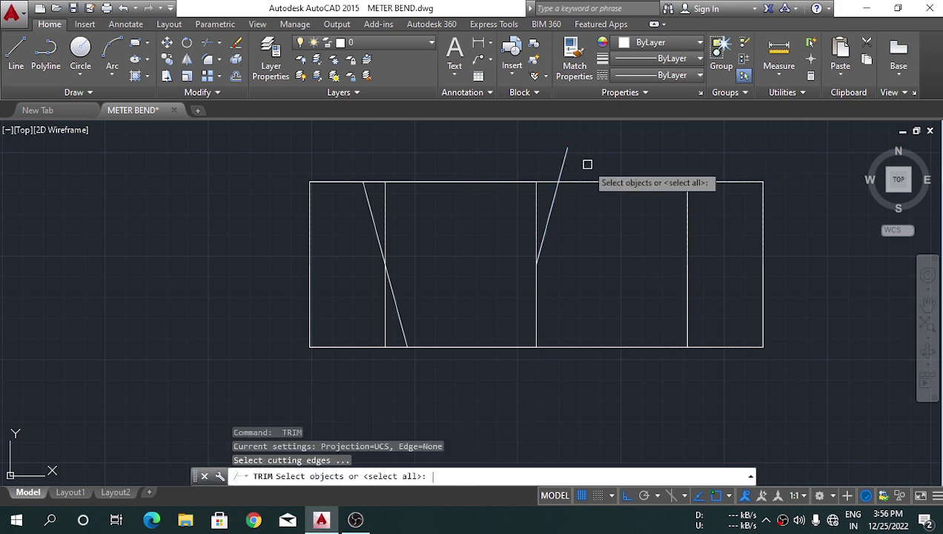
{"action": "key", "text": "Return"}
{"action": "left_click_drag", "start_coordinate": [587, 164], "coordinate": [564, 148]}
Extend the slanted line down to the rectangle's bottom edge, then select the left slanted line.
{"action": "key", "text": "Escape"}
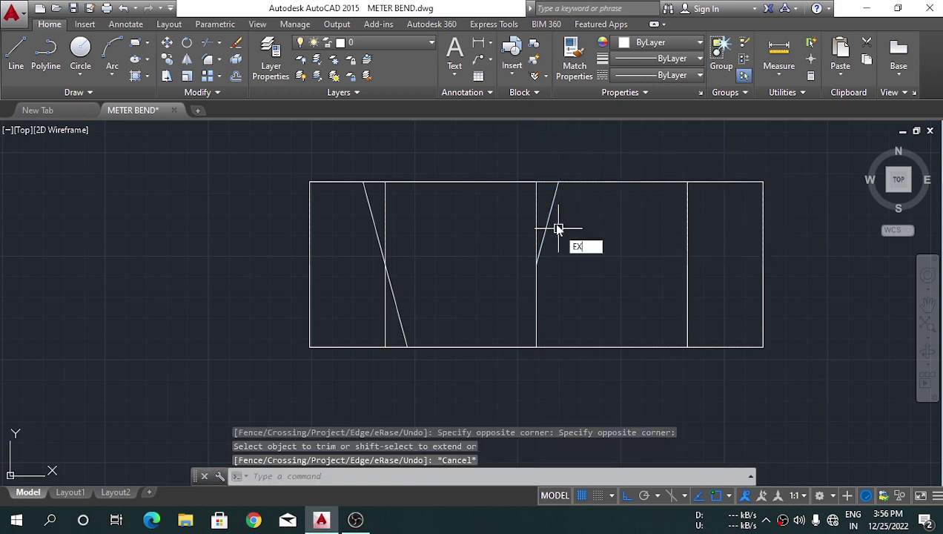
{"action": "key", "text": "Return"}
{"action": "key", "text": "Return"}
{"action": "left_click", "coordinate": [520, 252]}
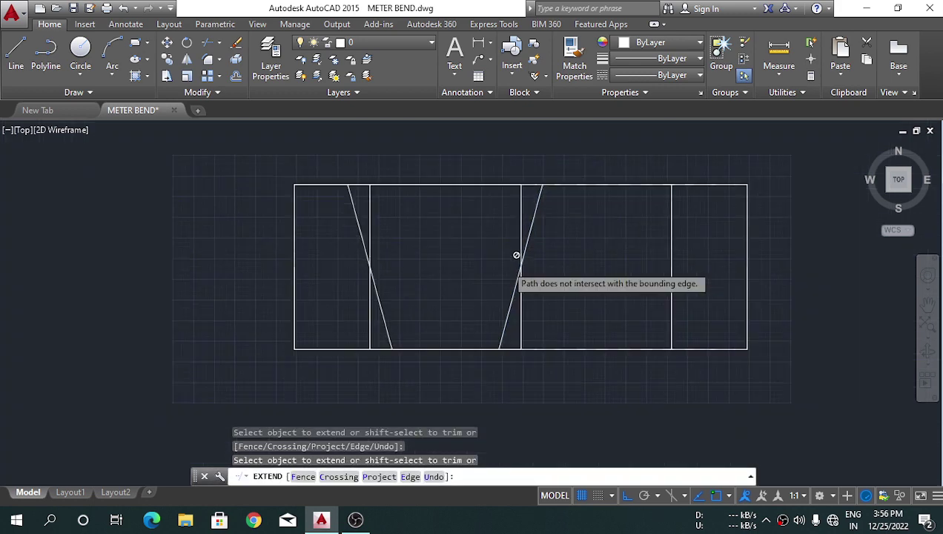
{"action": "scroll", "coordinate": [512, 259], "scroll_direction": "down", "scroll_amount": 2}
{"action": "key", "text": "Escape"}
{"action": "left_click", "coordinate": [431, 295]}
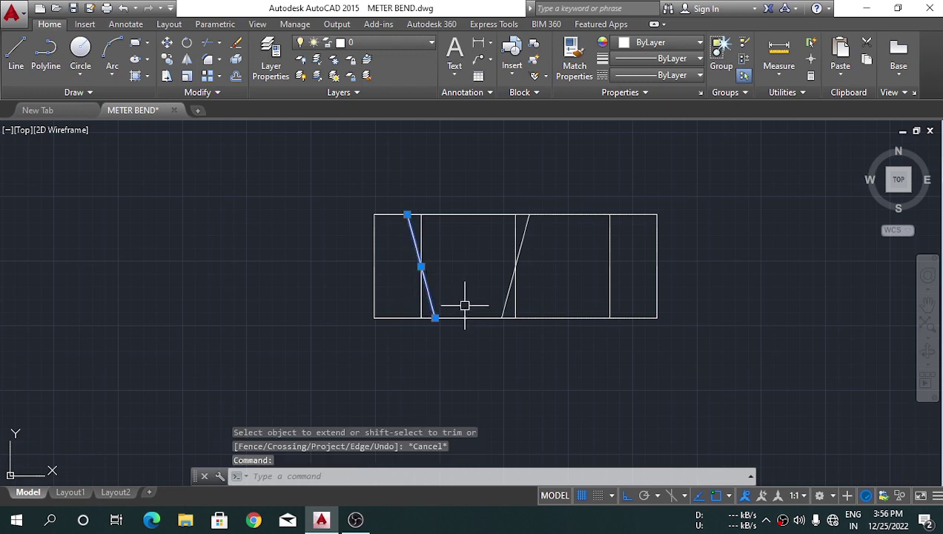
{"action": "type", "text": "CO"}
Copy the left slanted line into the rectangle's right part with CO.
{"action": "key", "text": "Return"}
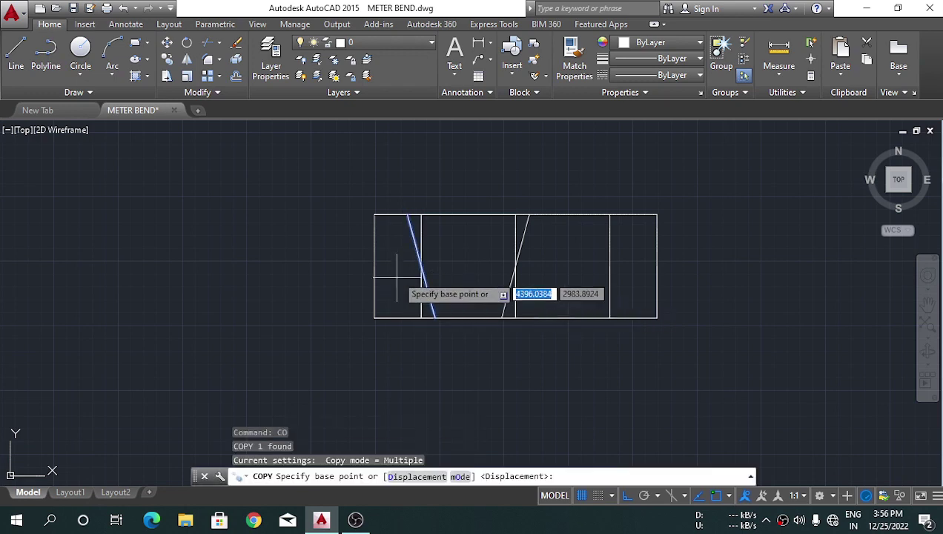
{"action": "left_click", "coordinate": [421, 261]}
{"action": "key", "text": "Escape"}
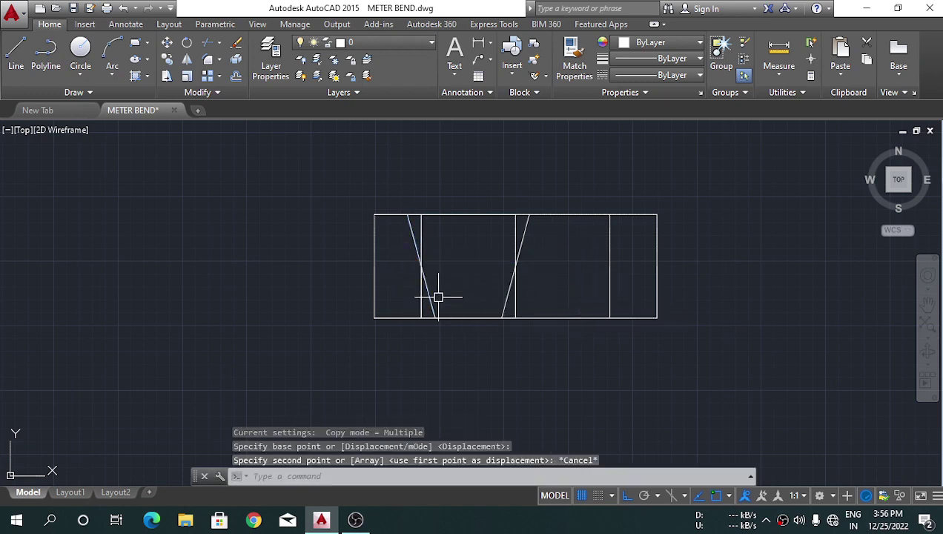
{"action": "left_click", "coordinate": [428, 301]}
{"action": "type", "text": "co"}
{"action": "key", "text": "Return"}
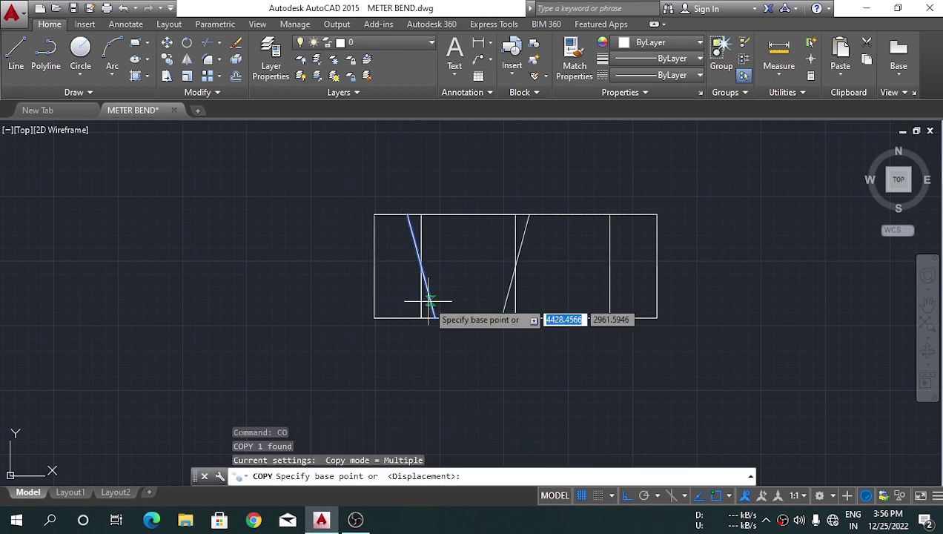
{"action": "left_click", "coordinate": [421, 265]}
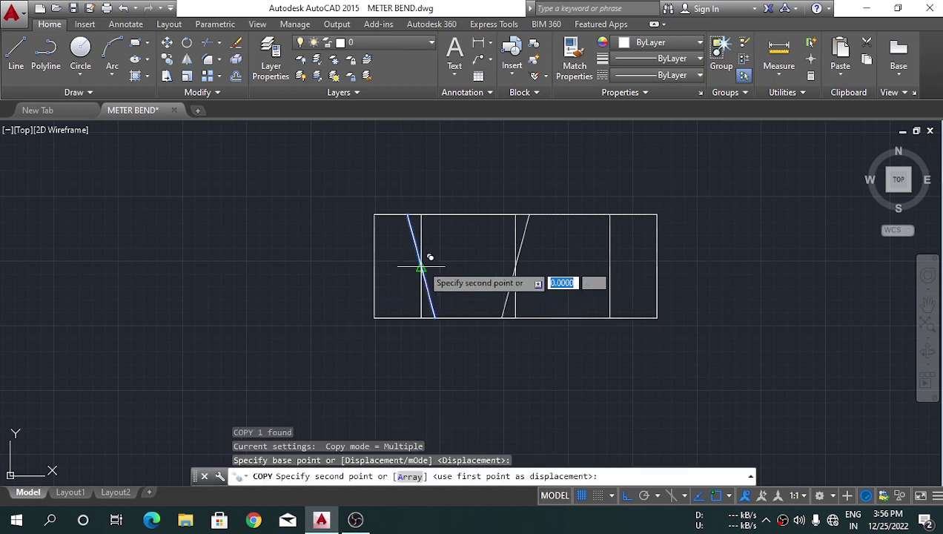
{"action": "left_click", "coordinate": [609, 267]}
{"action": "key", "text": "Escape"}
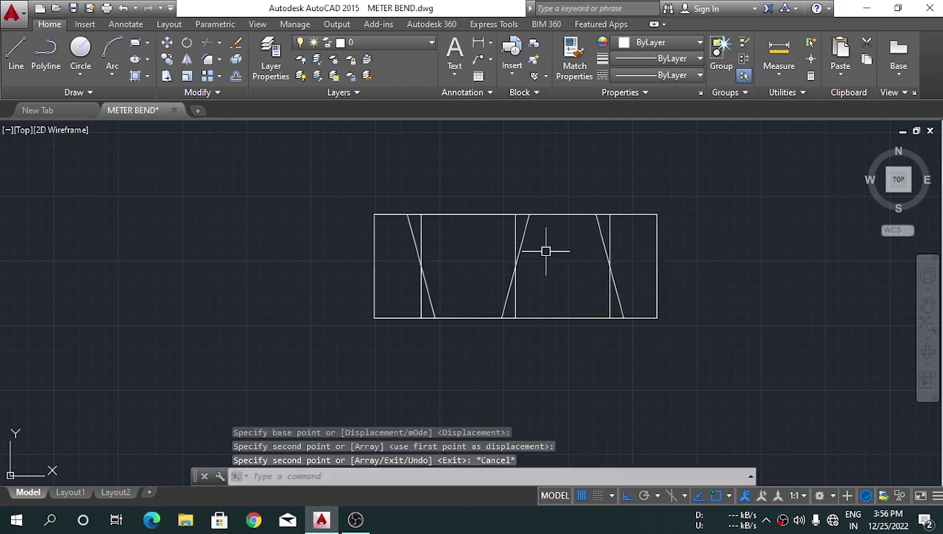
Make all three slanted lines red with ACAD_ISO02W100 dashed linetype.
{"action": "scroll", "coordinate": [409, 222], "scroll_direction": "up", "scroll_amount": 3}
{"action": "left_click", "coordinate": [409, 222]}
{"action": "left_click", "coordinate": [401, 234]}
{"action": "left_click", "coordinate": [712, 260]}
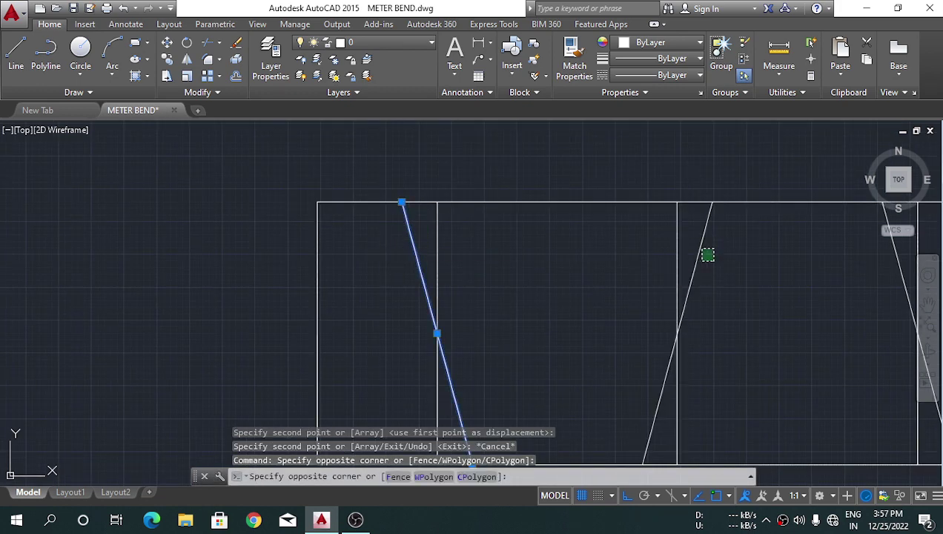
{"action": "left_click", "coordinate": [693, 248]}
{"action": "scroll", "coordinate": [443, 241], "scroll_direction": "down", "scroll_amount": 4}
{"action": "scroll", "coordinate": [592, 233], "scroll_direction": "up", "scroll_amount": 4}
{"action": "left_click", "coordinate": [617, 235]}
{"action": "left_click", "coordinate": [598, 248]}
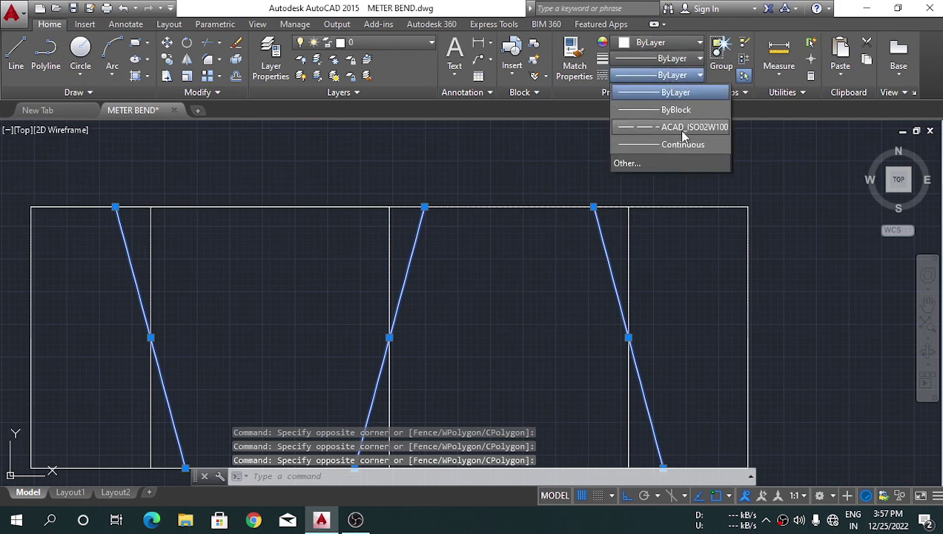
{"action": "left_click", "coordinate": [677, 130]}
{"action": "left_click", "coordinate": [664, 42]}
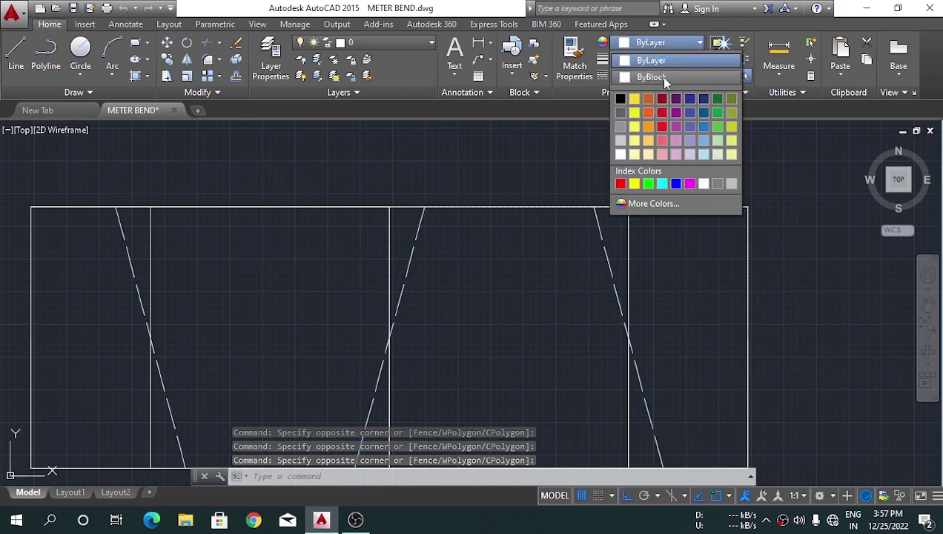
{"action": "left_click", "coordinate": [621, 183]}
{"action": "scroll", "coordinate": [475, 229], "scroll_direction": "down", "scroll_amount": 2}
{"action": "key", "text": "Escape"}
{"action": "key", "text": "Escape"}
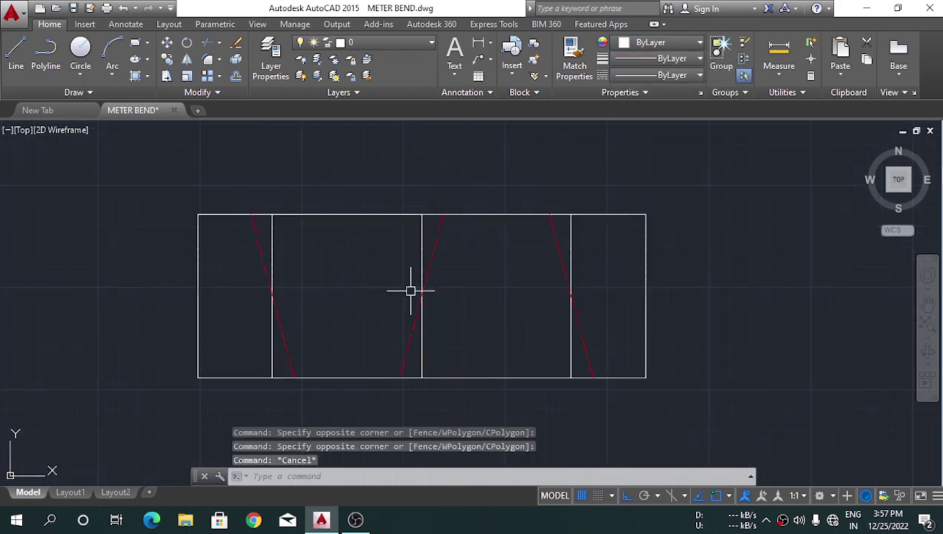
{"action": "scroll", "coordinate": [447, 324], "scroll_direction": "down", "scroll_amount": 2}
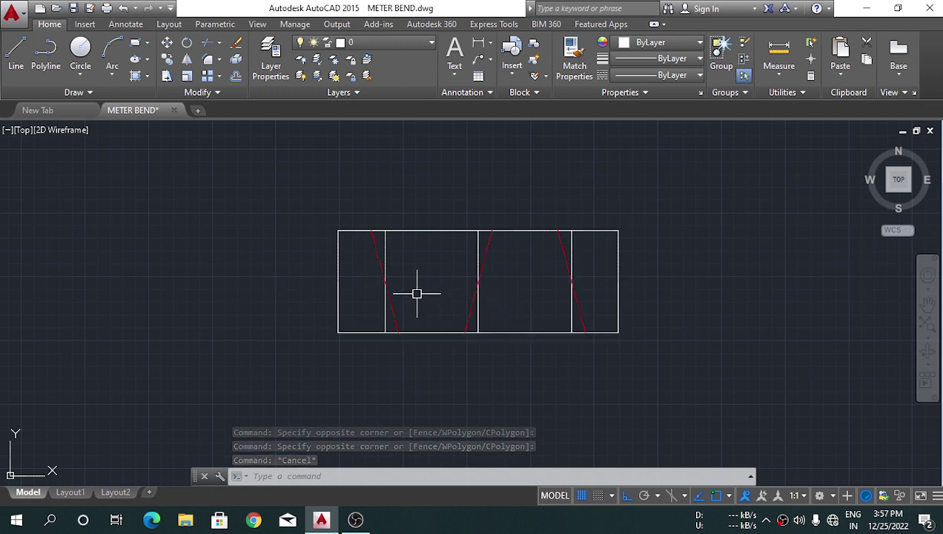
{"action": "scroll", "coordinate": [410, 267], "scroll_direction": "up", "scroll_amount": 2}
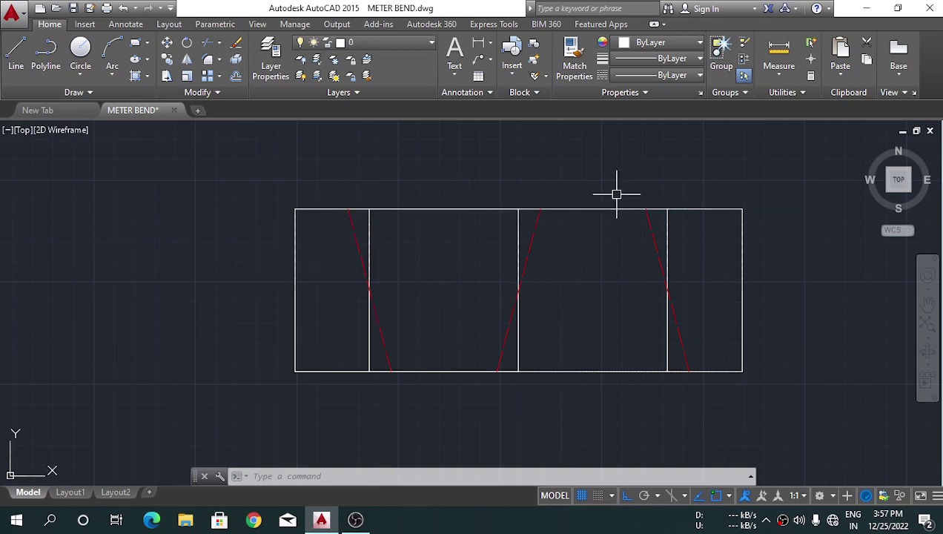
Select the original pattern's vertical division lines, then clear the selection.
{"action": "scroll", "coordinate": [321, 348], "scroll_direction": "down", "scroll_amount": 2}
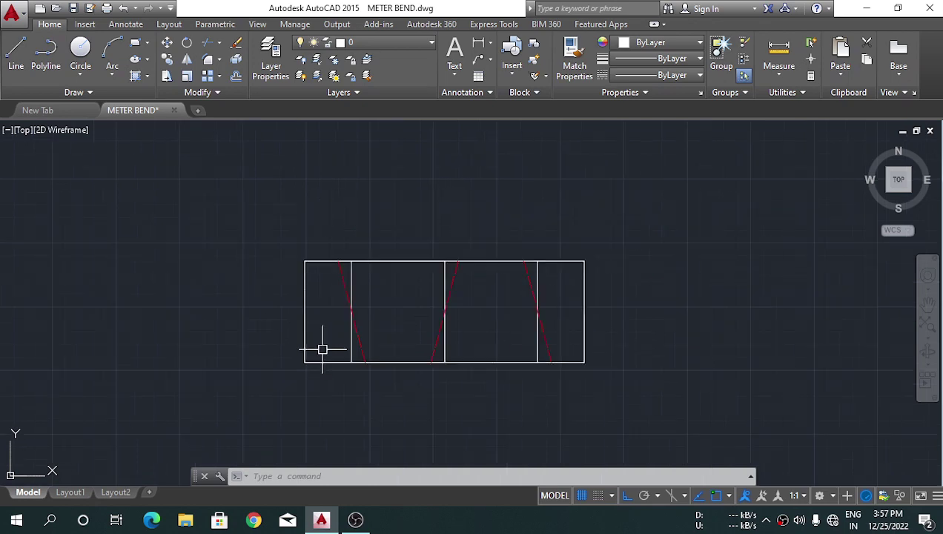
{"action": "scroll", "coordinate": [483, 326], "scroll_direction": "up", "scroll_amount": 2}
{"action": "scroll", "coordinate": [532, 379], "scroll_direction": "down", "scroll_amount": 4}
{"action": "scroll", "coordinate": [430, 379], "scroll_direction": "up", "scroll_amount": 6}
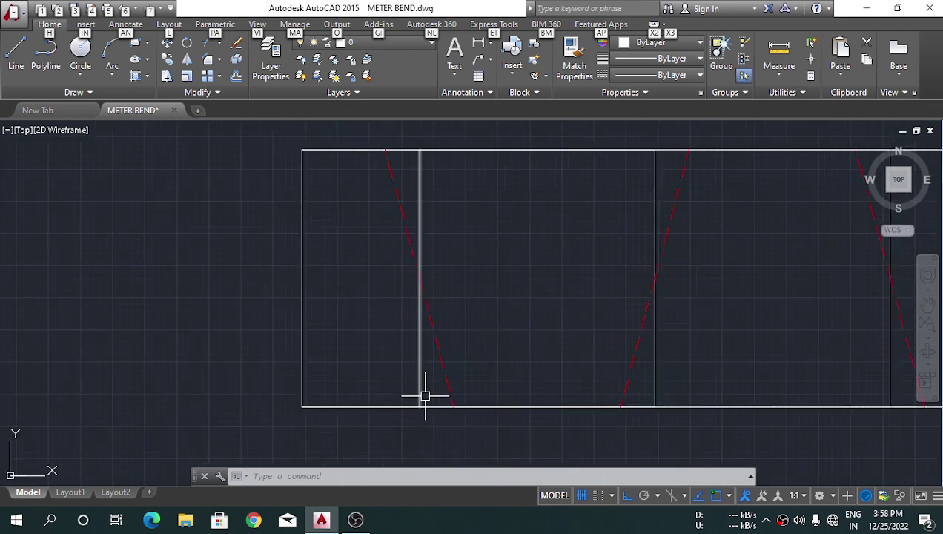
{"action": "scroll", "coordinate": [387, 405], "scroll_direction": "down", "scroll_amount": 2}
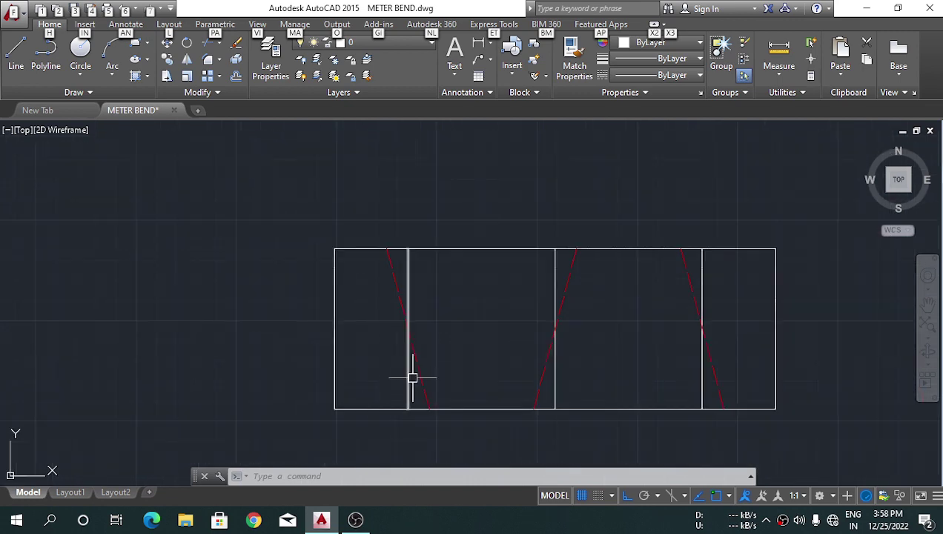
{"action": "scroll", "coordinate": [430, 285], "scroll_direction": "up", "scroll_amount": 2}
{"action": "scroll", "coordinate": [415, 271], "scroll_direction": "up", "scroll_amount": 3}
{"action": "left_click", "coordinate": [415, 267]}
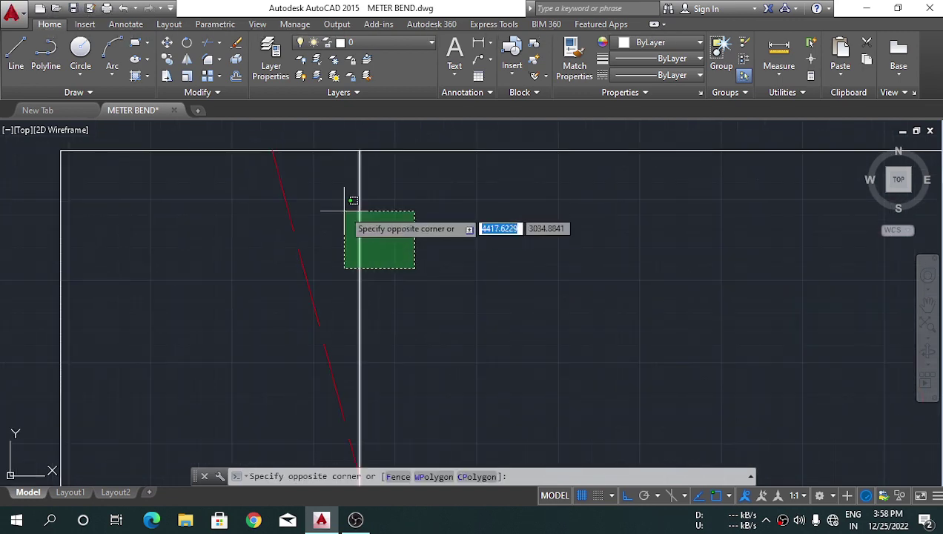
{"action": "scroll", "coordinate": [347, 245], "scroll_direction": "down", "scroll_amount": 3}
{"action": "scroll", "coordinate": [553, 249], "scroll_direction": "up", "scroll_amount": 4}
{"action": "left_click", "coordinate": [474, 268]}
{"action": "scroll", "coordinate": [482, 310], "scroll_direction": "down", "scroll_amount": 3}
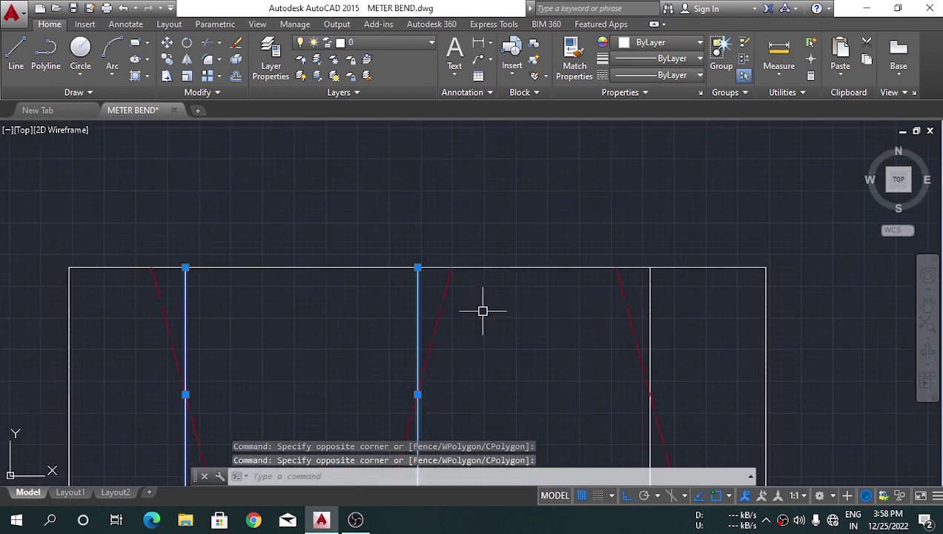
{"action": "scroll", "coordinate": [638, 277], "scroll_direction": "up", "scroll_amount": 3}
{"action": "left_click", "coordinate": [742, 335]}
{"action": "left_click", "coordinate": [681, 270]}
{"action": "scroll", "coordinate": [562, 319], "scroll_direction": "down", "scroll_amount": 9}
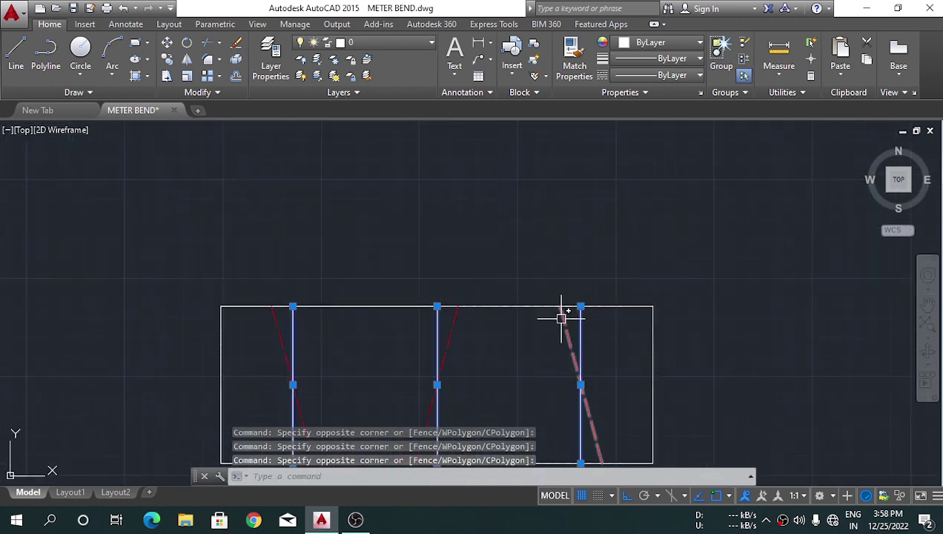
{"action": "scroll", "coordinate": [348, 271], "scroll_direction": "down", "scroll_amount": 3}
{"action": "key", "text": "Escape"}
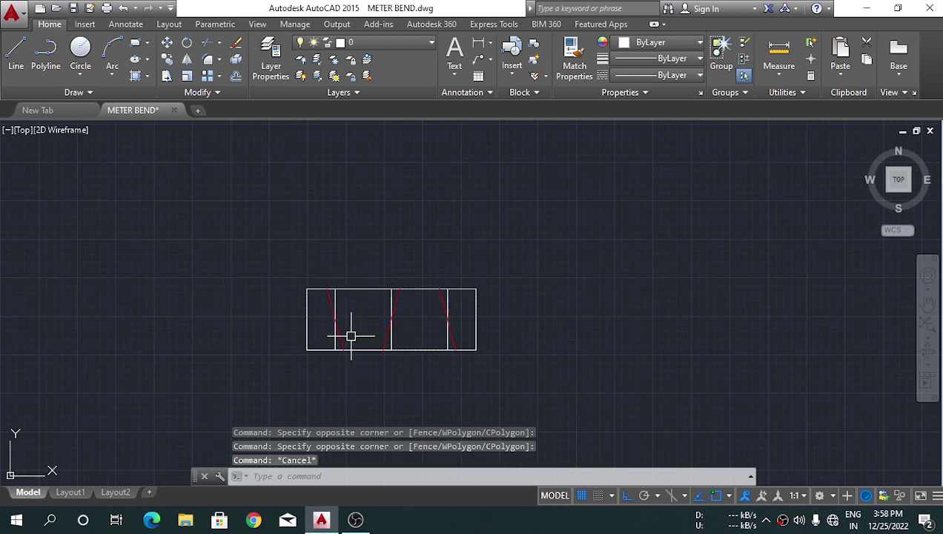
Window-select the whole cut-line pattern and copy it to the right.
{"action": "left_click", "coordinate": [231, 232]}
{"action": "left_click", "coordinate": [489, 375]}
{"action": "type", "text": "co"}
{"action": "key", "text": "Return"}
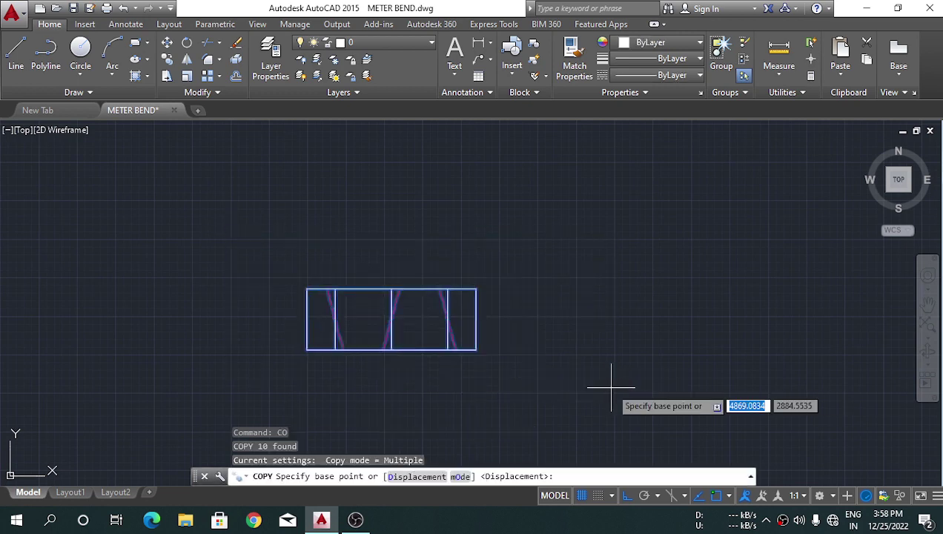
{"action": "scroll", "coordinate": [226, 370], "scroll_direction": "down", "scroll_amount": 1}
{"action": "scroll", "coordinate": [285, 369], "scroll_direction": "up", "scroll_amount": 3}
{"action": "scroll", "coordinate": [156, 350], "scroll_direction": "down", "scroll_amount": 2}
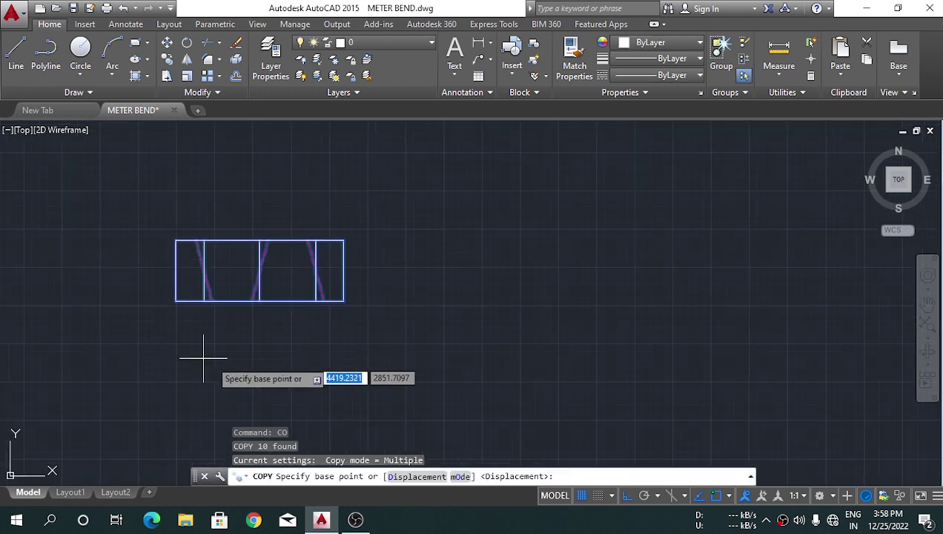
{"action": "left_click", "coordinate": [201, 350]}
{"action": "left_click", "coordinate": [620, 350]}
{"action": "key", "text": "Escape"}
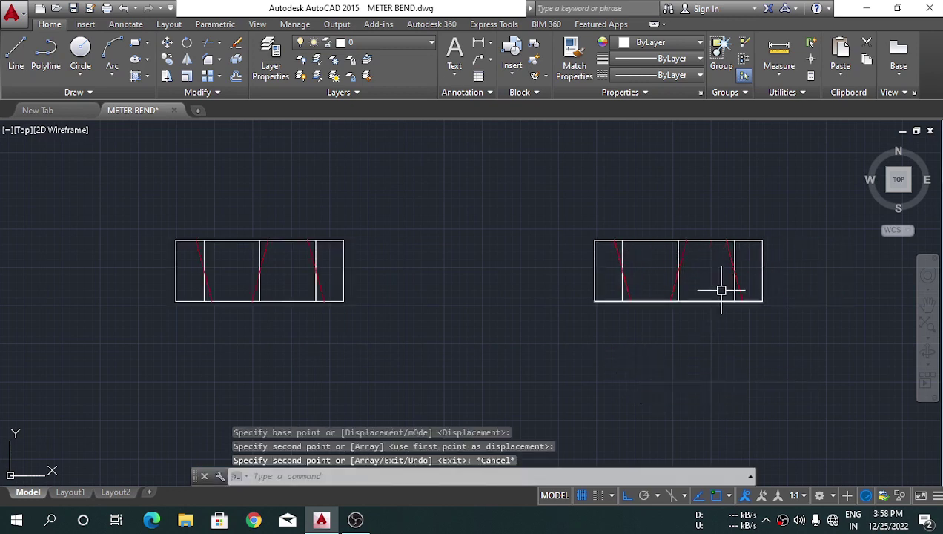
{"action": "scroll", "coordinate": [716, 231], "scroll_direction": "up", "scroll_amount": 3}
{"action": "scroll", "coordinate": [725, 206], "scroll_direction": "up", "scroll_amount": 3}
Erase the three vertical division lines from the copied pattern.
{"action": "left_click", "coordinate": [761, 279]}
{"action": "scroll", "coordinate": [761, 279], "scroll_direction": "down", "scroll_amount": 2}
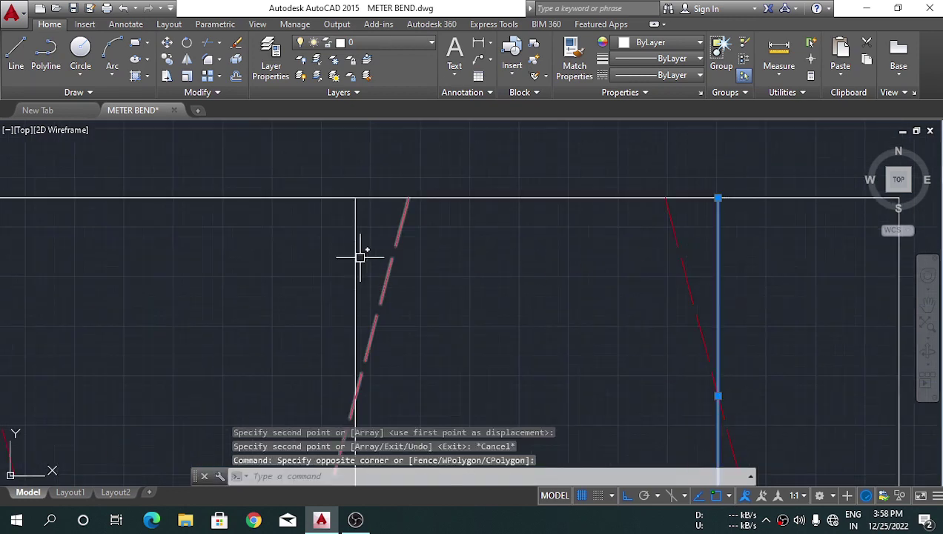
{"action": "left_click", "coordinate": [359, 239]}
{"action": "scroll", "coordinate": [534, 318], "scroll_direction": "down", "scroll_amount": 3}
{"action": "scroll", "coordinate": [493, 301], "scroll_direction": "up", "scroll_amount": 3}
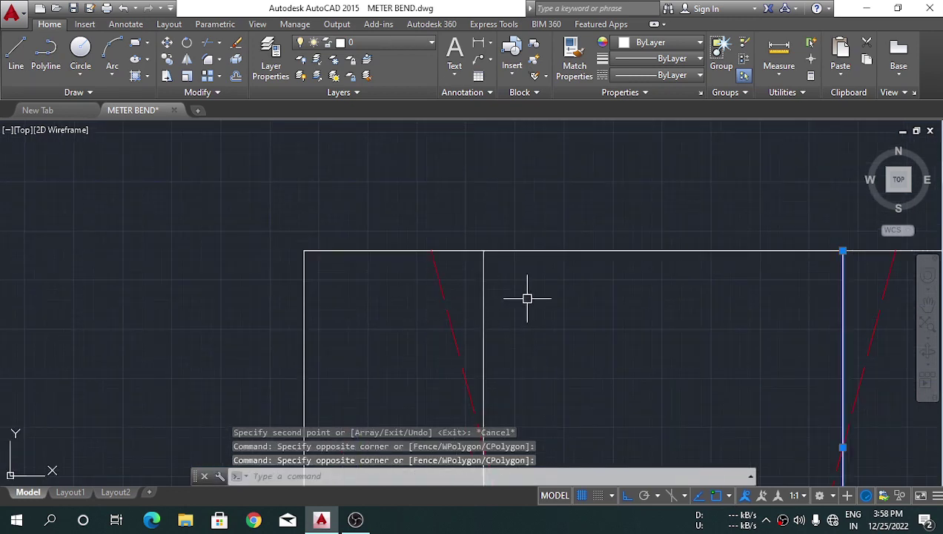
{"action": "left_click", "coordinate": [487, 279]}
{"action": "key", "text": "Delete"}
{"action": "scroll", "coordinate": [407, 288], "scroll_direction": "down", "scroll_amount": 1}
{"action": "scroll", "coordinate": [432, 368], "scroll_direction": "down", "scroll_amount": 1}
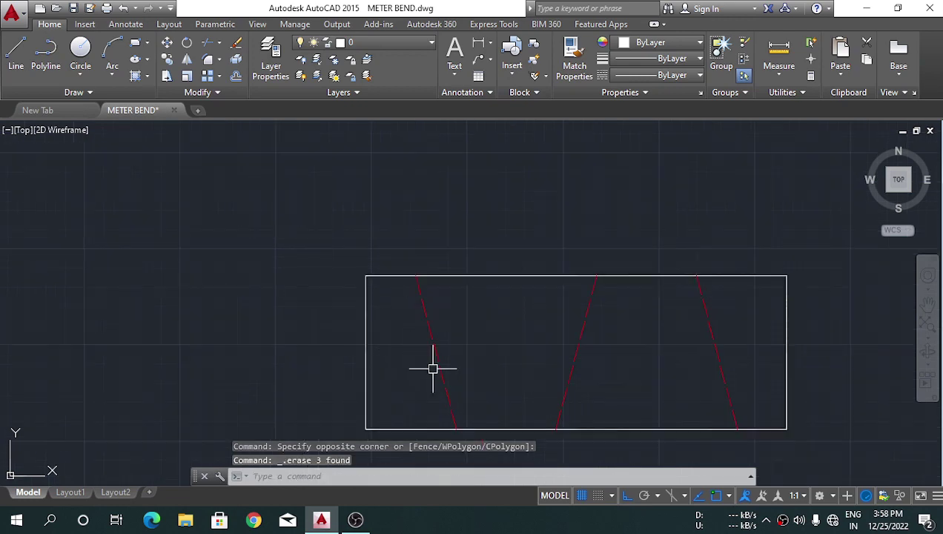
{"action": "scroll", "coordinate": [359, 278], "scroll_direction": "down", "scroll_amount": 2}
{"action": "scroll", "coordinate": [428, 298], "scroll_direction": "up", "scroll_amount": 2}
{"action": "type", "text": "L"}
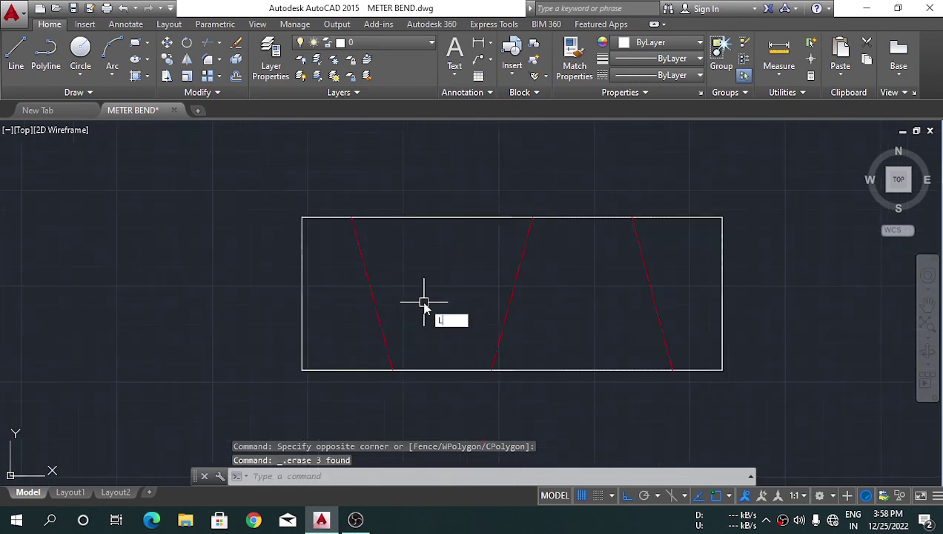
Set the current colour to red and trace the left piece's outline.
{"action": "key", "text": "Return"}
{"action": "left_click", "coordinate": [649, 41]}
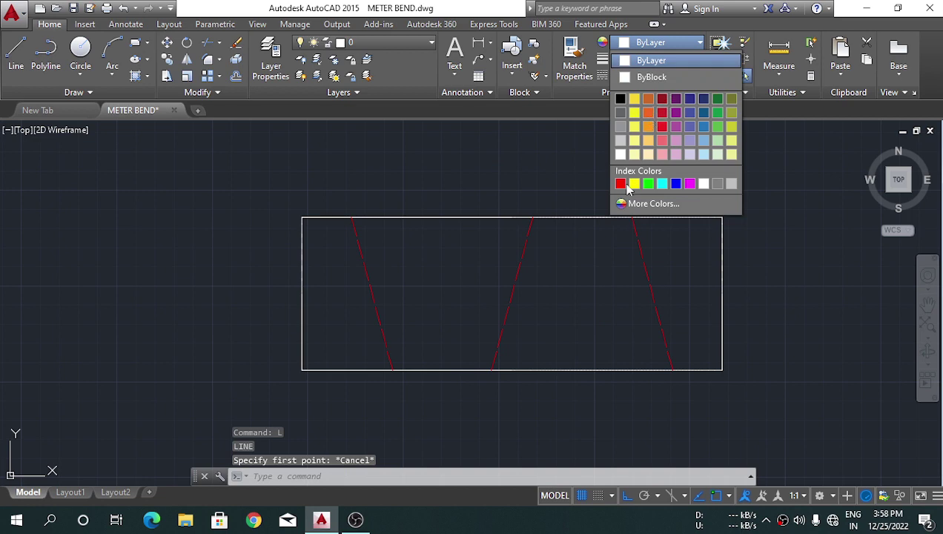
{"action": "left_click", "coordinate": [621, 184]}
{"action": "key", "text": "Return"}
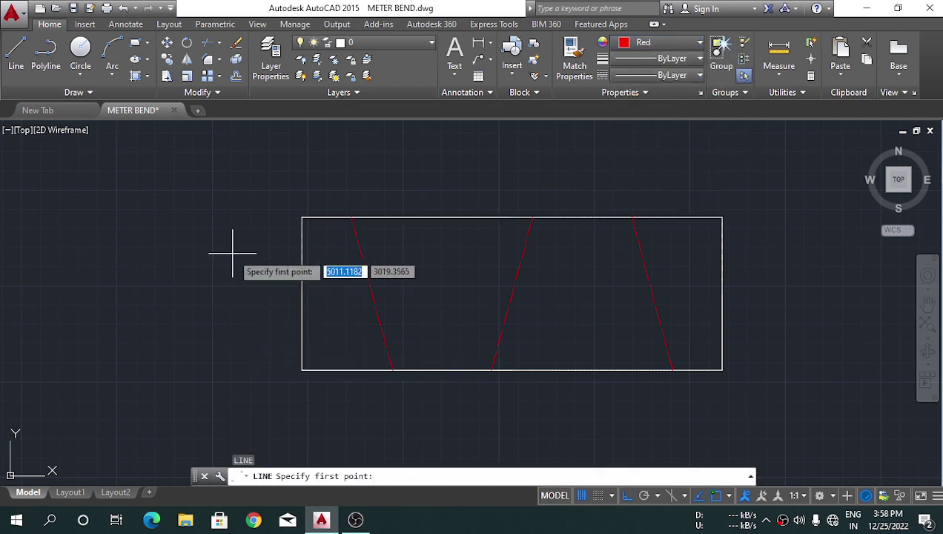
{"action": "left_click", "coordinate": [302, 217]}
{"action": "left_click", "coordinate": [302, 370]}
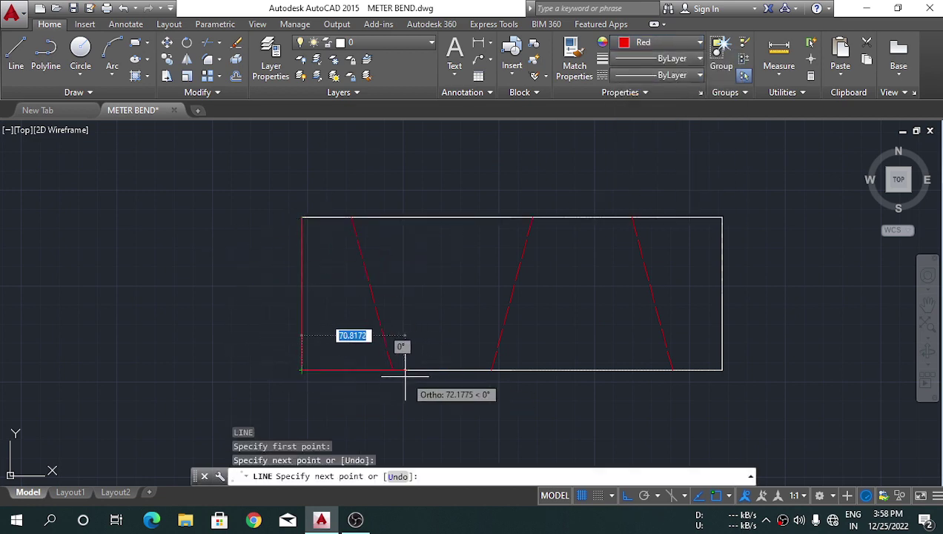
{"action": "left_click", "coordinate": [392, 370]}
{"action": "left_click", "coordinate": [351, 217]}
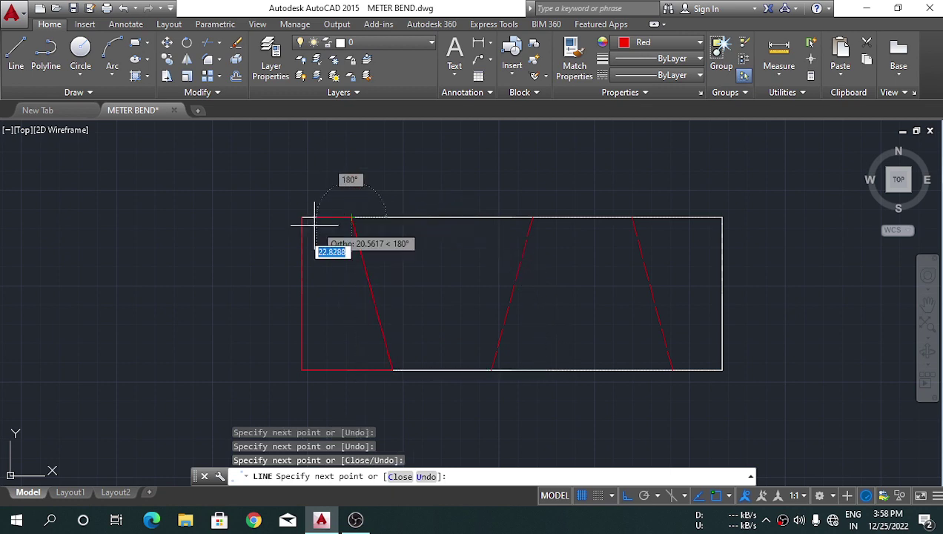
{"action": "key", "text": "Escape"}
Outline the second piece between the first and middle cut lines, undoing a wrong trace first.
{"action": "key", "text": "Return"}
{"action": "left_click", "coordinate": [350, 217]}
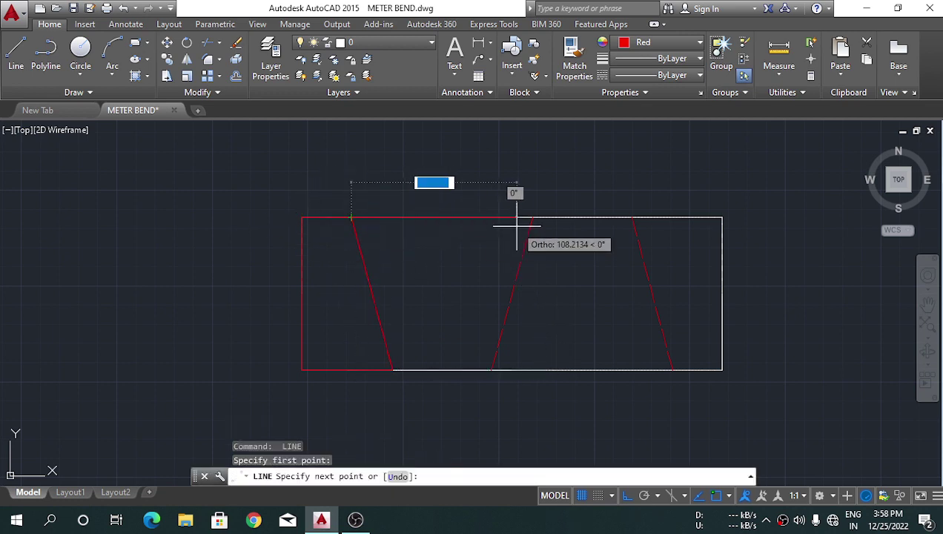
{"action": "left_click", "coordinate": [532, 217]}
{"action": "left_click", "coordinate": [487, 369]}
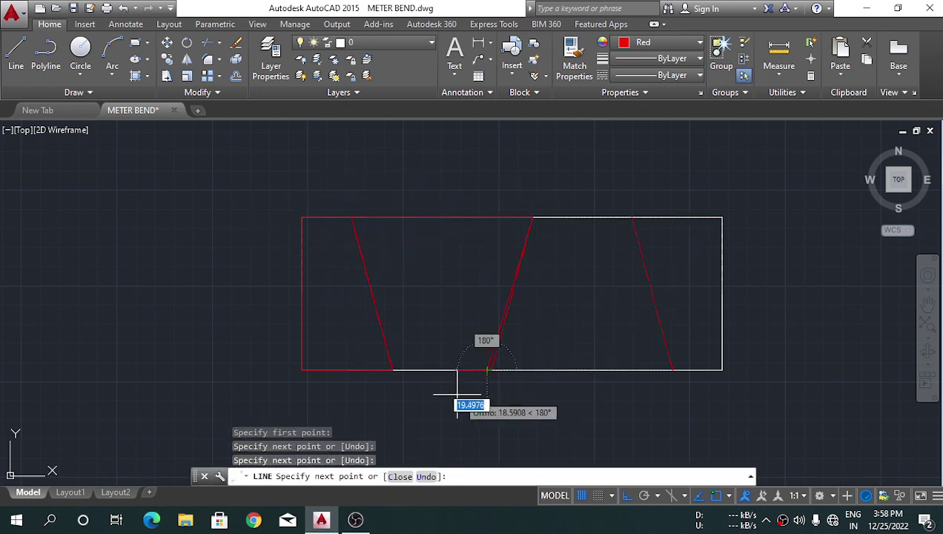
{"action": "key", "text": "Escape"}
{"action": "key", "text": "ctrl+z"}
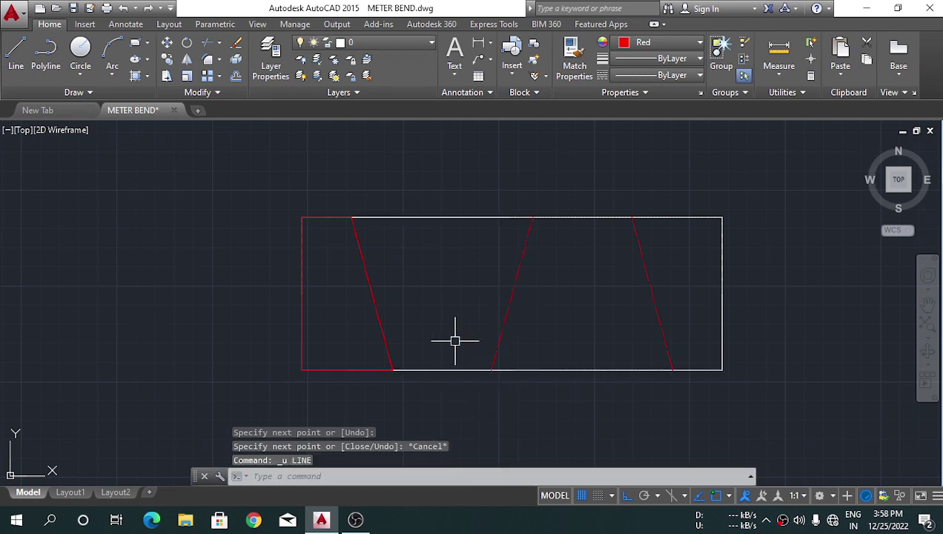
{"action": "key", "text": "Escape"}
{"action": "type", "text": "l"}
{"action": "key", "text": "Return"}
{"action": "left_click", "coordinate": [351, 217]}
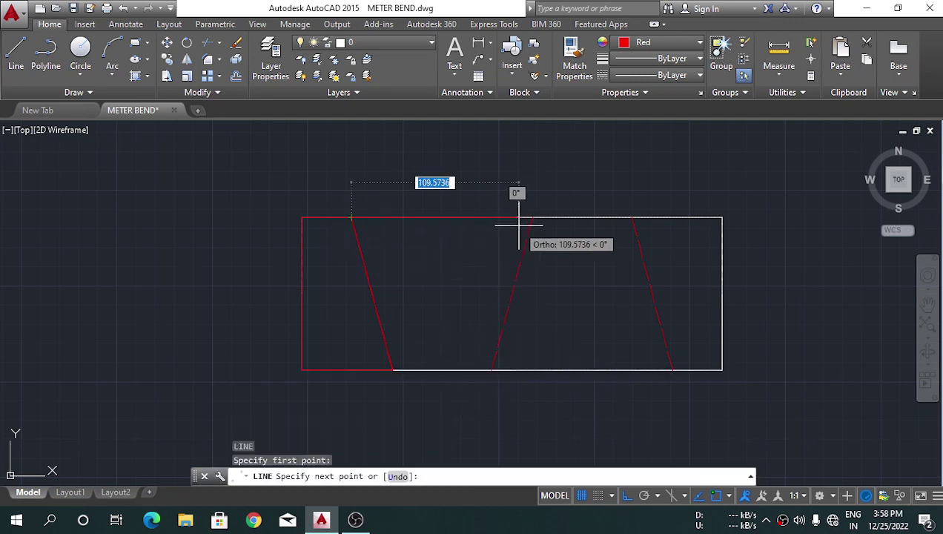
{"action": "left_click", "coordinate": [532, 218]}
{"action": "left_click", "coordinate": [492, 369]}
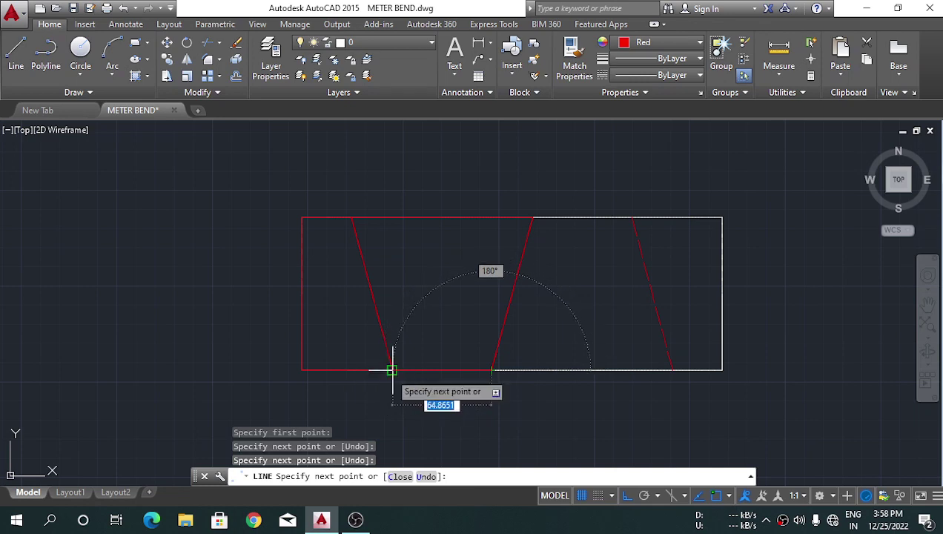
{"action": "left_click", "coordinate": [393, 370]}
{"action": "key", "text": "Return"}
{"action": "key", "text": "Return"}
Trace the third piece and the rightmost piece along the top, cut lines and right edge.
{"action": "left_click", "coordinate": [533, 217]}
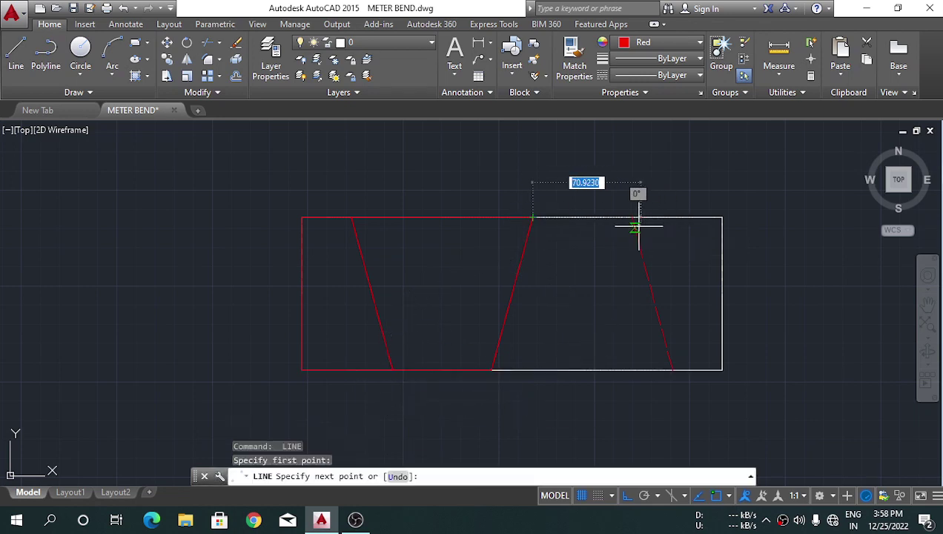
{"action": "left_click", "coordinate": [633, 217]}
{"action": "left_click", "coordinate": [672, 370]}
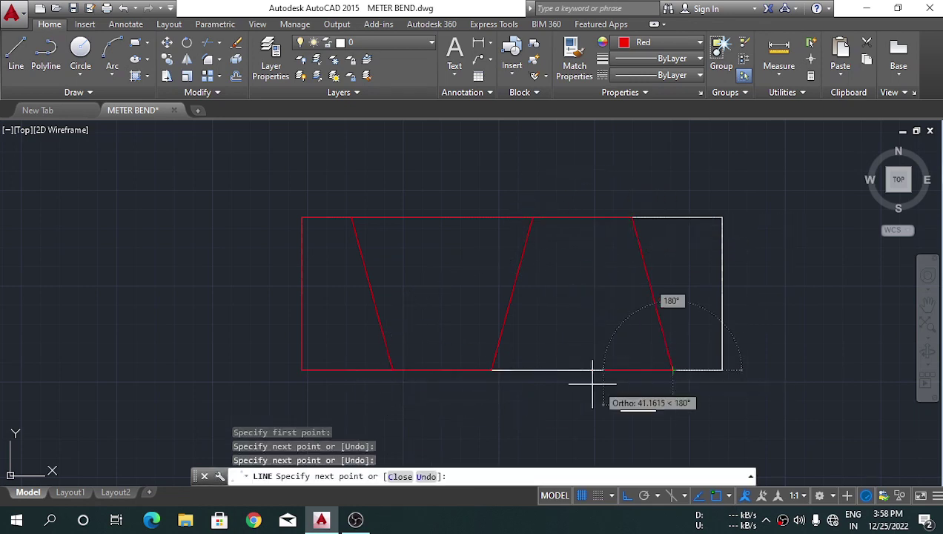
{"action": "left_click", "coordinate": [492, 369]}
{"action": "key", "text": "Escape"}
{"action": "key", "text": "Return"}
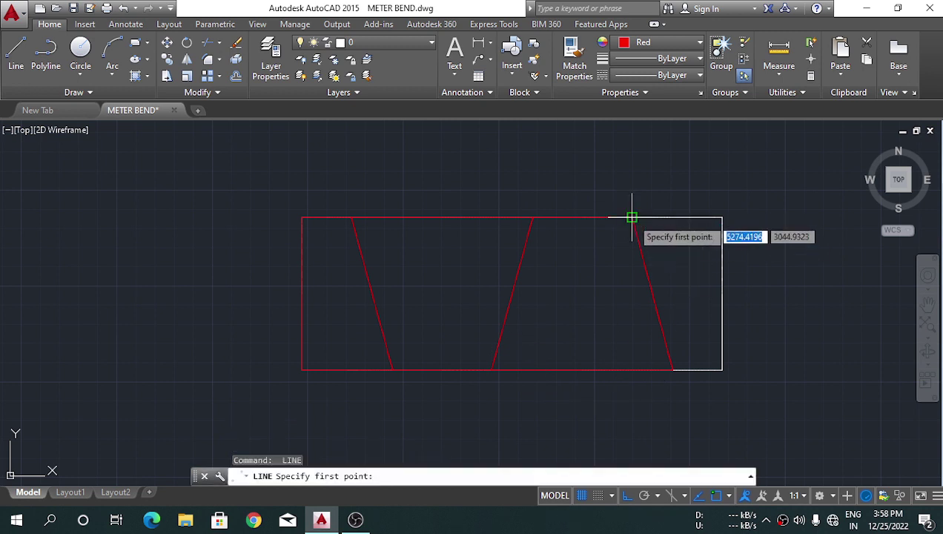
{"action": "left_click", "coordinate": [632, 217]}
{"action": "left_click", "coordinate": [723, 217]}
{"action": "left_click", "coordinate": [722, 369]}
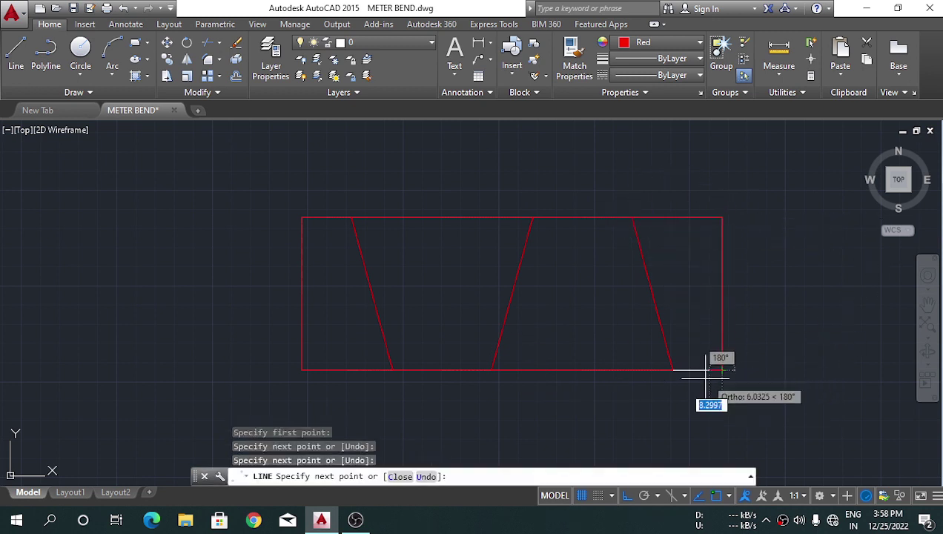
{"action": "left_click", "coordinate": [672, 370]}
{"action": "key", "text": "Escape"}
Copy the left end panel out of the red rectangle with Ctrl+C/Ctrl+V.
{"action": "scroll", "coordinate": [457, 281], "scroll_direction": "down", "scroll_amount": 4}
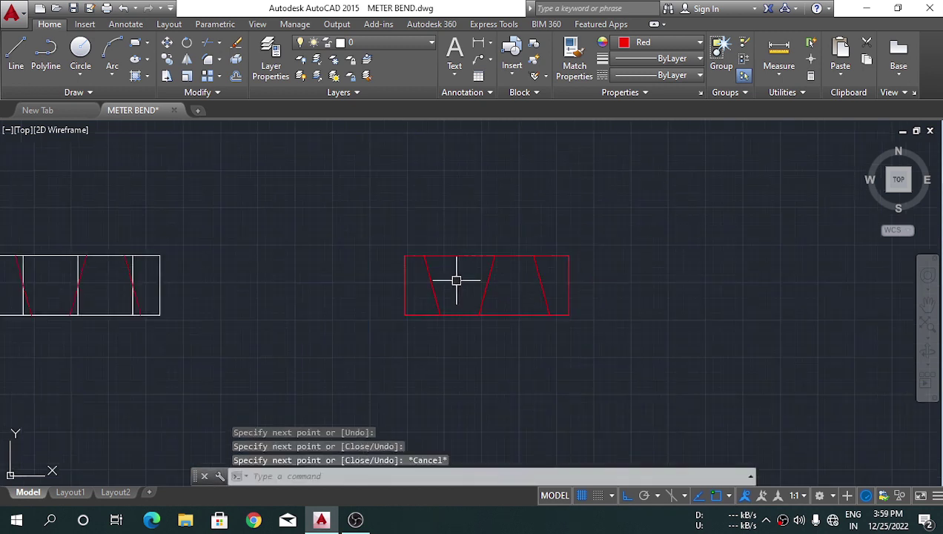
{"action": "scroll", "coordinate": [423, 256], "scroll_direction": "up", "scroll_amount": 2}
{"action": "left_click", "coordinate": [348, 199]}
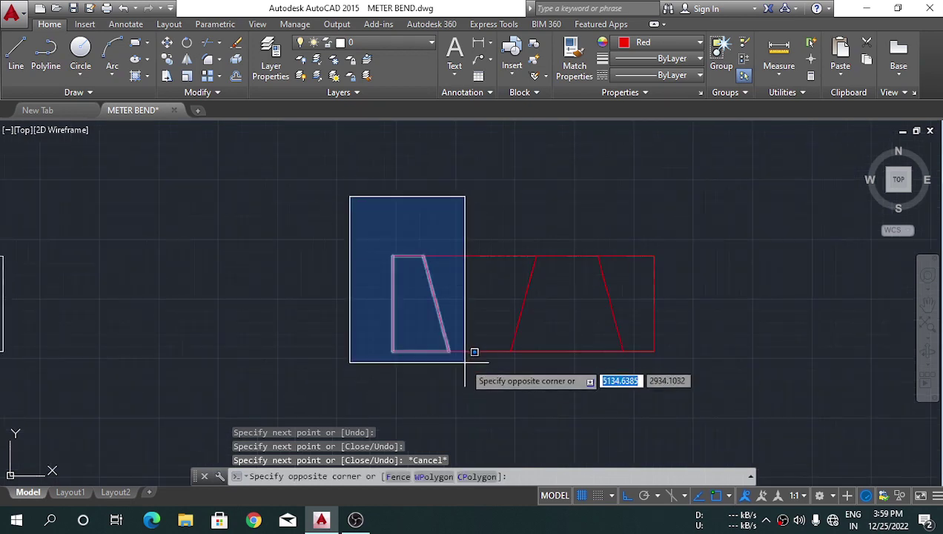
{"action": "left_click", "coordinate": [467, 376]}
{"action": "key", "text": "ctrl+c"}
{"action": "key", "text": "ctrl+v"}
{"action": "scroll", "coordinate": [453, 347], "scroll_direction": "down", "scroll_amount": 4}
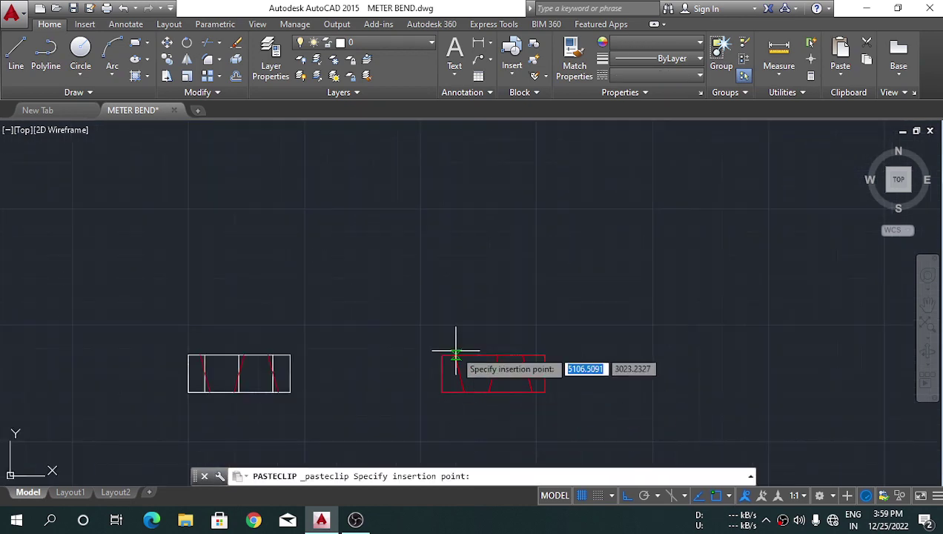
{"action": "scroll", "coordinate": [400, 269], "scroll_direction": "up", "scroll_amount": 4}
{"action": "scroll", "coordinate": [458, 339], "scroll_direction": "down", "scroll_amount": 3}
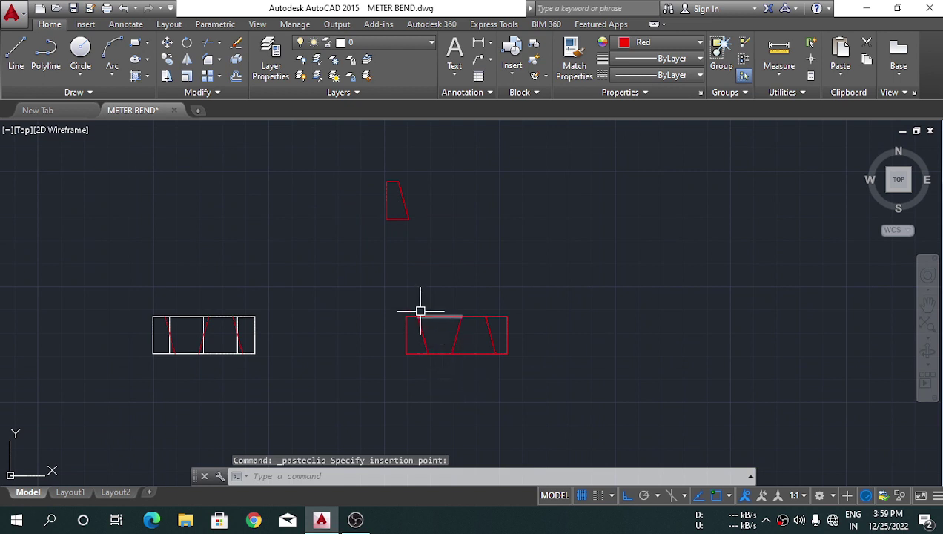
{"action": "scroll", "coordinate": [419, 312], "scroll_direction": "up", "scroll_amount": 4}
{"action": "key", "text": "Escape"}
{"action": "scroll", "coordinate": [380, 289], "scroll_direction": "down", "scroll_amount": 1}
Paste a copy of the second trapezoid into the row above the rectangle.
{"action": "left_click", "coordinate": [385, 288]}
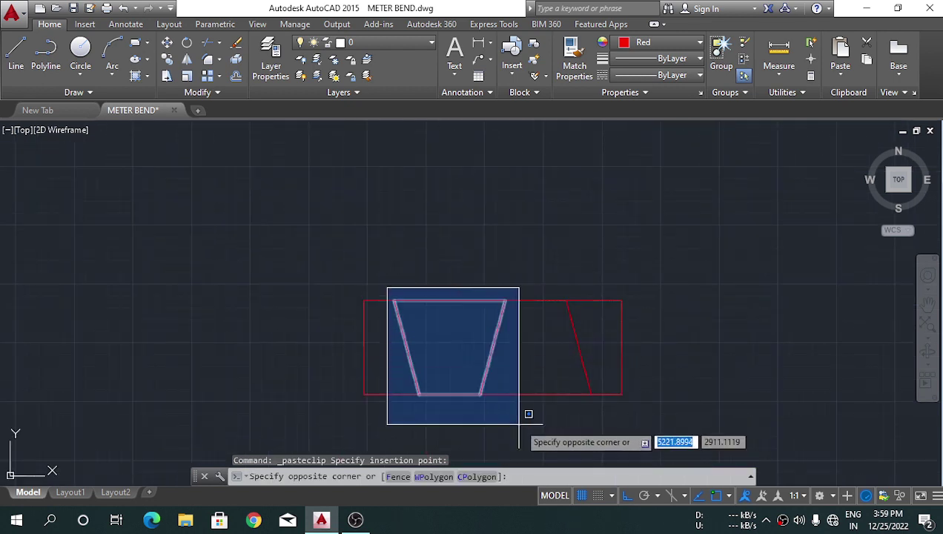
{"action": "left_click", "coordinate": [521, 422]}
{"action": "key", "text": "ctrl+c"}
{"action": "key", "text": "ctrl+v"}
{"action": "scroll", "coordinate": [464, 320], "scroll_direction": "down", "scroll_amount": 3}
{"action": "scroll", "coordinate": [464, 315], "scroll_direction": "up", "scroll_amount": 4}
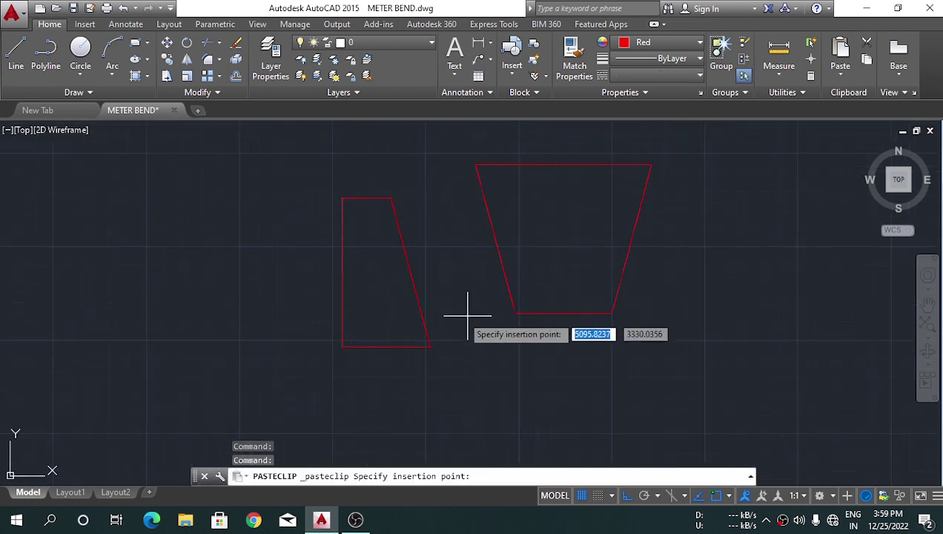
{"action": "scroll", "coordinate": [411, 336], "scroll_direction": "down", "scroll_amount": 2}
{"action": "left_click", "coordinate": [440, 330]}
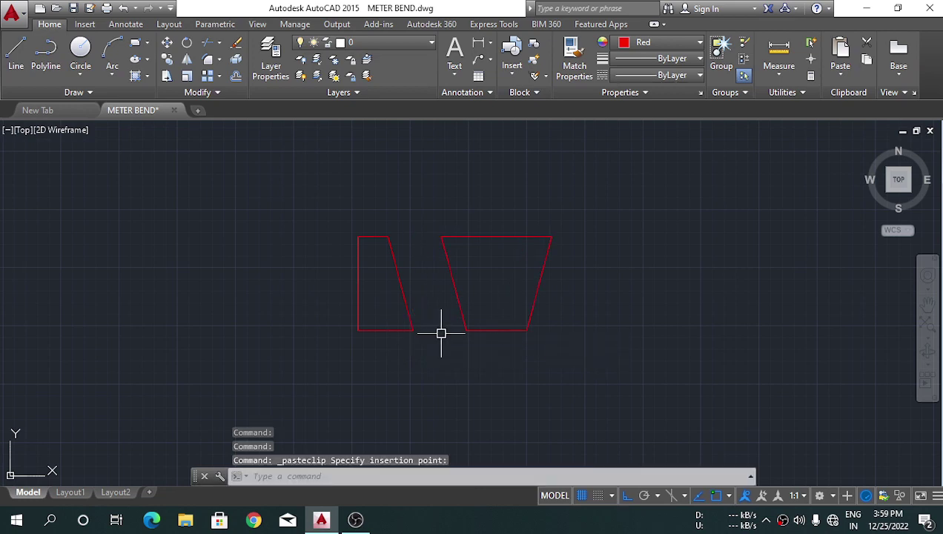
{"action": "scroll", "coordinate": [442, 329], "scroll_direction": "down", "scroll_amount": 4}
{"action": "scroll", "coordinate": [424, 304], "scroll_direction": "up", "scroll_amount": 4}
Paste a copy of the third trapezoid next in the row.
{"action": "left_click", "coordinate": [392, 147]}
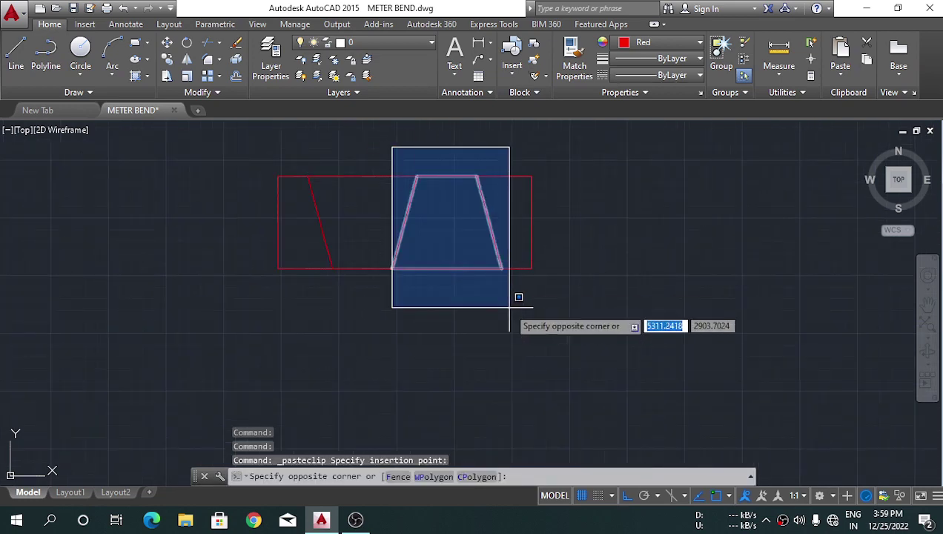
{"action": "left_click", "coordinate": [520, 297]}
{"action": "key", "text": "ctrl+c"}
{"action": "key", "text": "ctrl+v"}
{"action": "scroll", "coordinate": [485, 387], "scroll_direction": "down", "scroll_amount": 4}
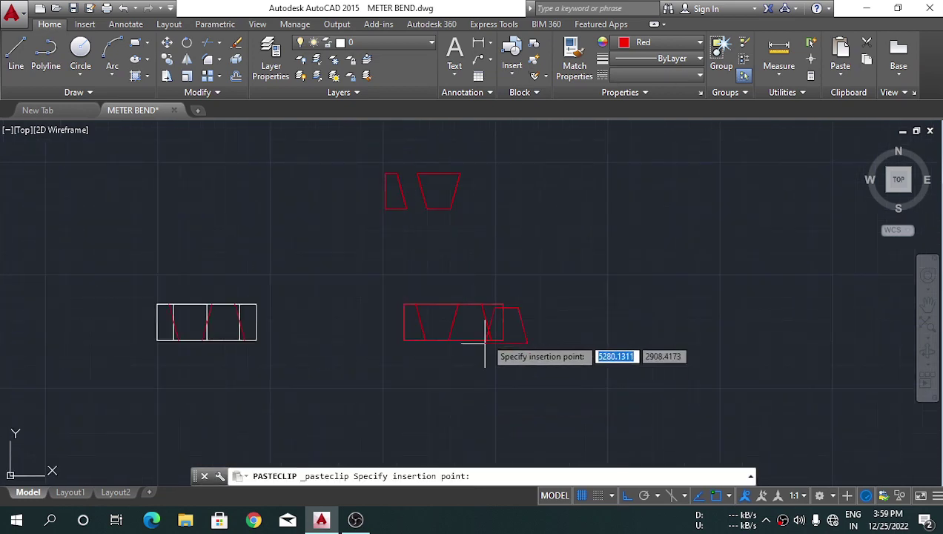
{"action": "left_click", "coordinate": [481, 209]}
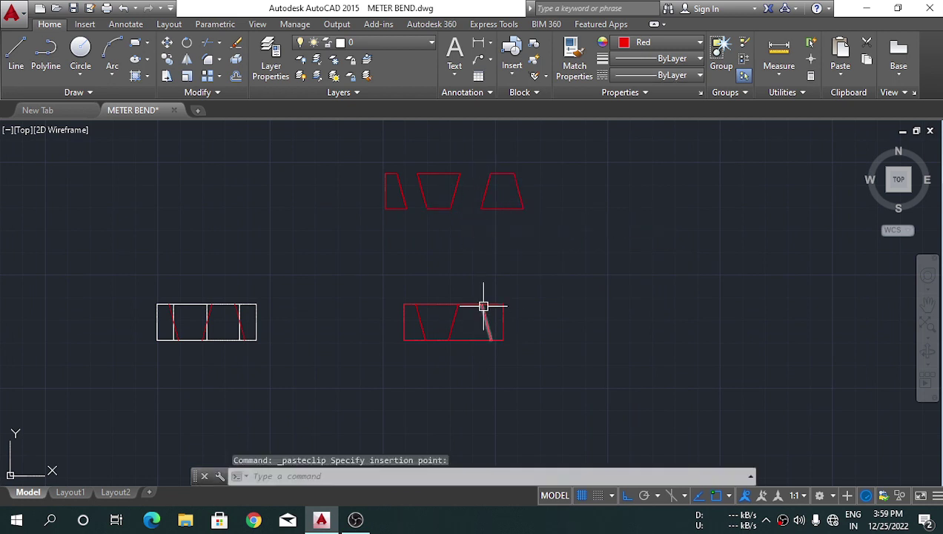
Paste a copy of the right end panel at the end of the row.
{"action": "left_click", "coordinate": [474, 289]}
{"action": "left_click", "coordinate": [512, 367]}
{"action": "key", "text": "ctrl+c"}
{"action": "key", "text": "ctrl+v"}
{"action": "scroll", "coordinate": [597, 200], "scroll_direction": "up", "scroll_amount": 2}
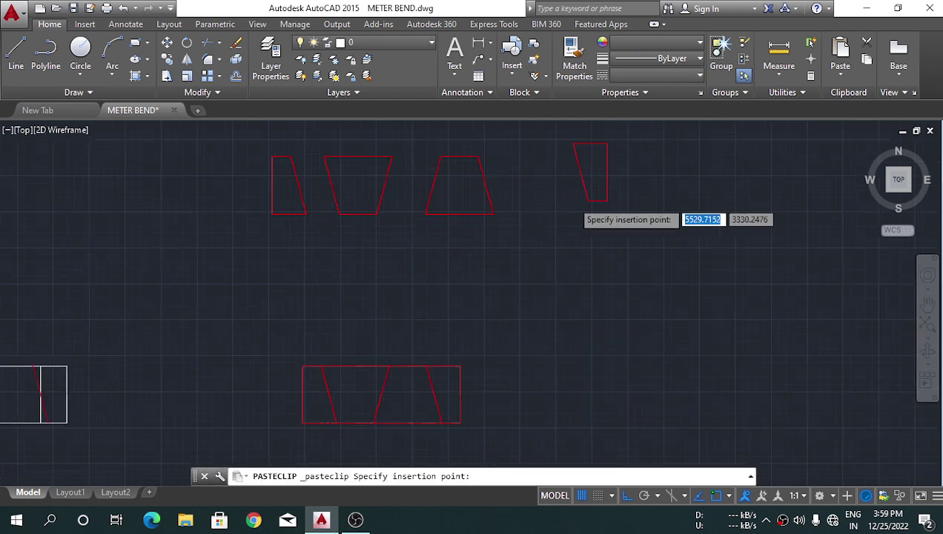
{"action": "middle_click_drag", "start_coordinate": [586, 200], "coordinate": [499, 263]}
{"action": "left_click", "coordinate": [509, 276]}
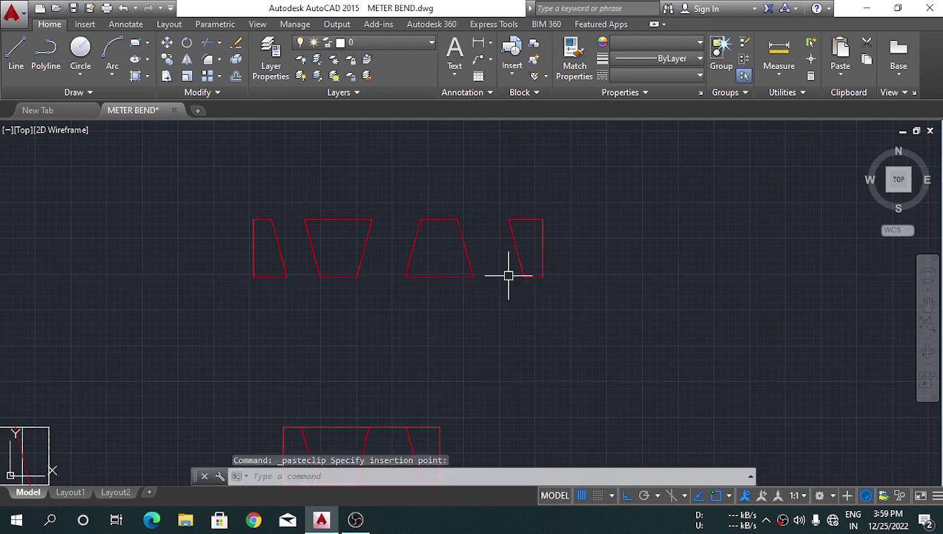
{"action": "scroll", "coordinate": [337, 194], "scroll_direction": "up", "scroll_amount": 2}
{"action": "scroll", "coordinate": [586, 228], "scroll_direction": "down", "scroll_amount": 2}
{"action": "scroll", "coordinate": [378, 267], "scroll_direction": "up", "scroll_amount": 4}
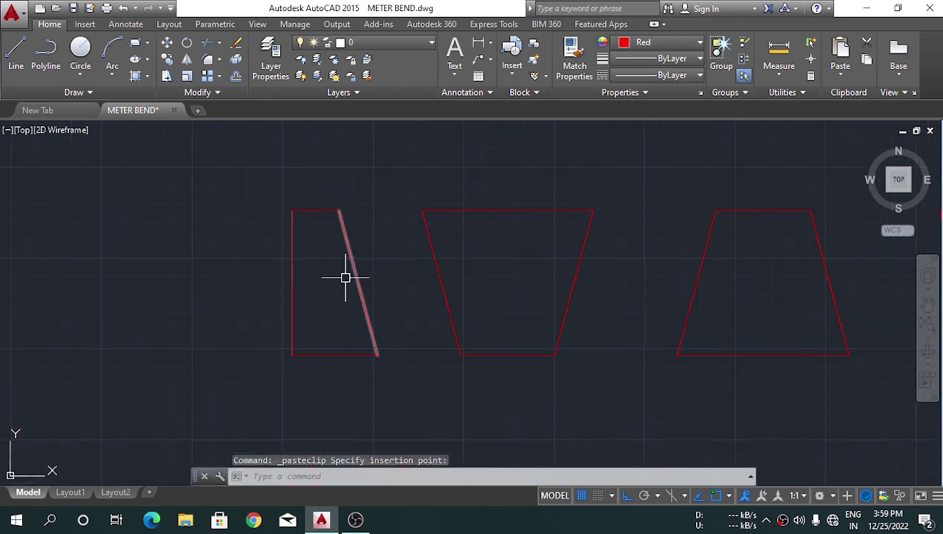
{"action": "scroll", "coordinate": [343, 282], "scroll_direction": "down", "scroll_amount": 2}
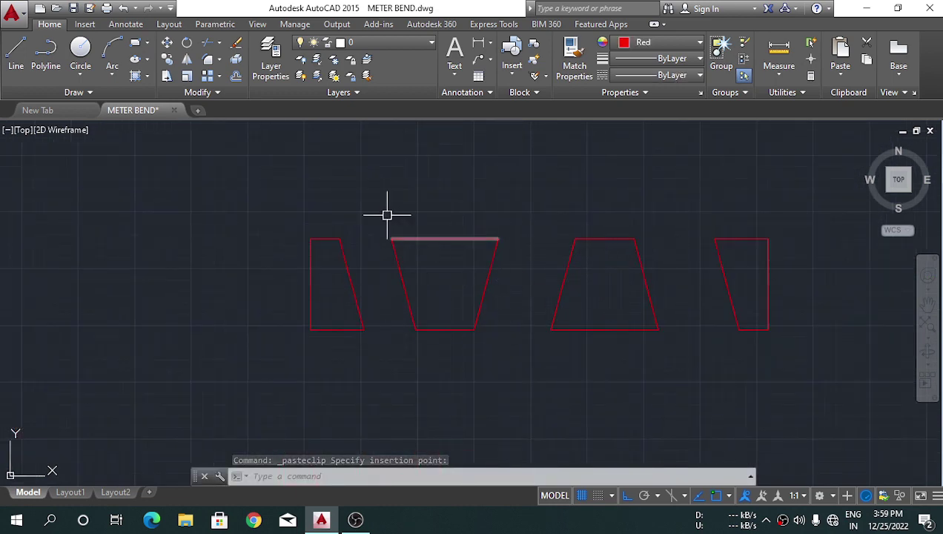
Mirror the second trapezoid and right end panel over a horizontal line, erasing the originals.
{"action": "left_click", "coordinate": [376, 195]}
{"action": "left_click", "coordinate": [530, 383]}
{"action": "left_click", "coordinate": [701, 200]}
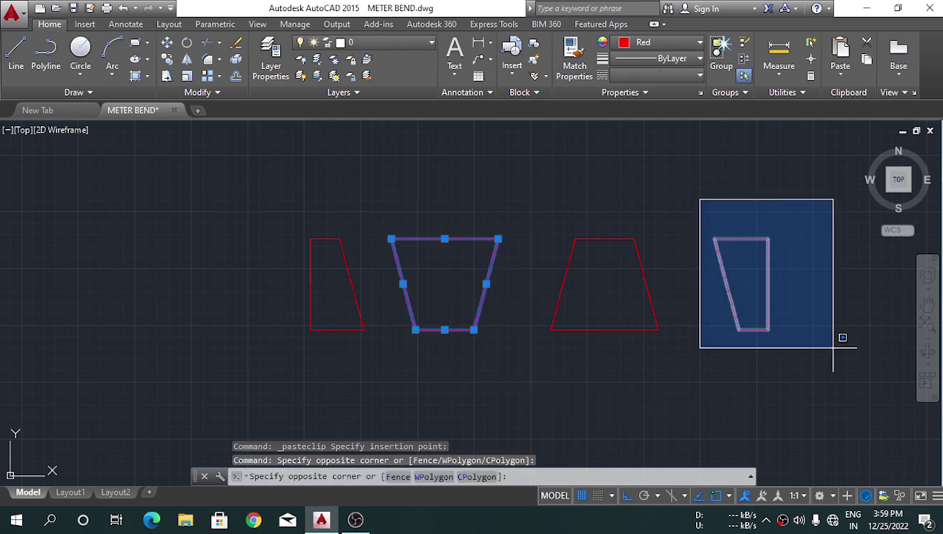
{"action": "left_click", "coordinate": [831, 344]}
{"action": "type", "text": "MI"}
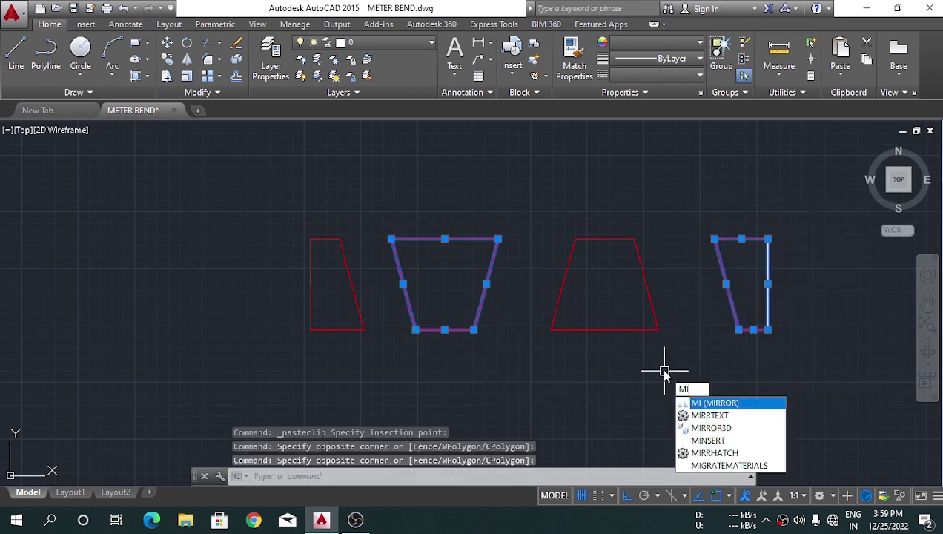
{"action": "key", "text": "Return"}
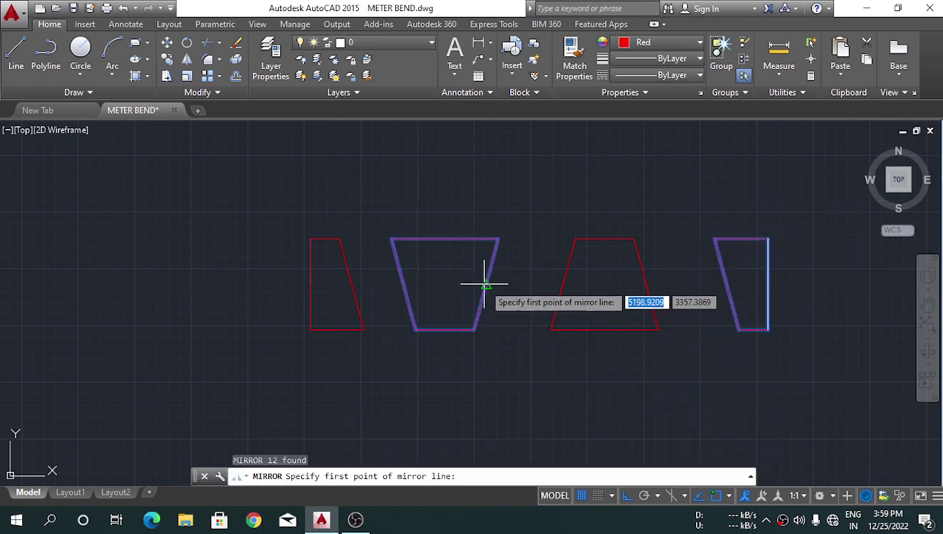
{"action": "left_click", "coordinate": [487, 283]}
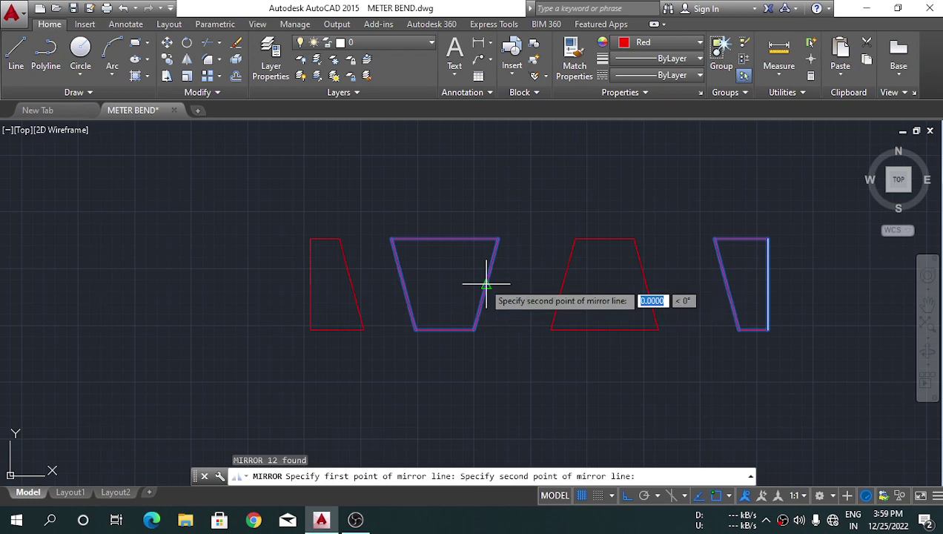
{"action": "left_click", "coordinate": [527, 282]}
{"action": "type", "text": "Y"}
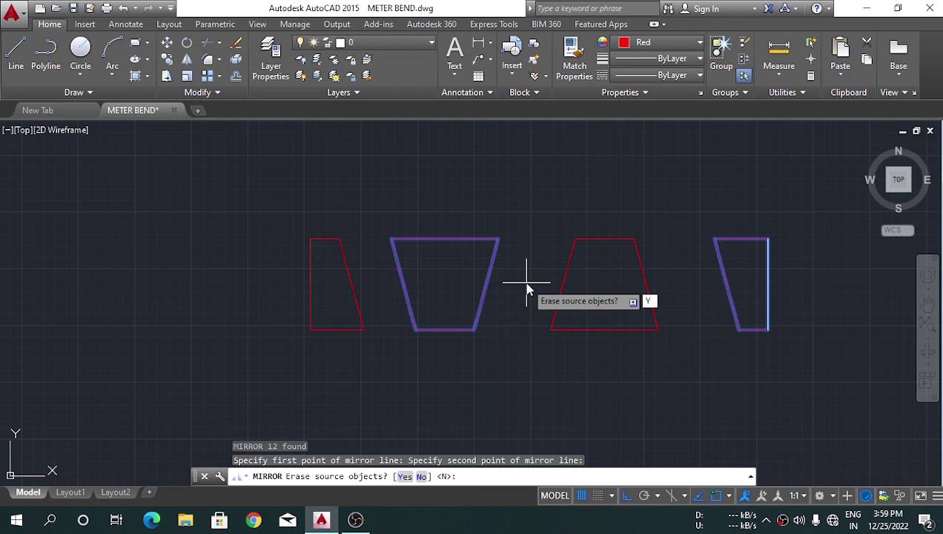
{"action": "key", "text": "Return"}
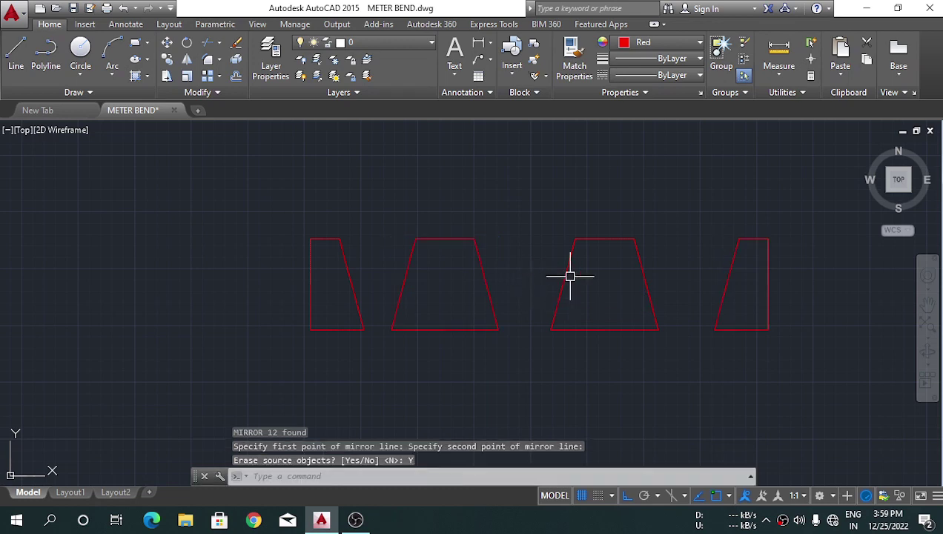
{"action": "scroll", "coordinate": [480, 241], "scroll_direction": "down", "scroll_amount": 2}
Move the three right trapezoids corner-to-corner against the first segment.
{"action": "left_click", "coordinate": [419, 208]}
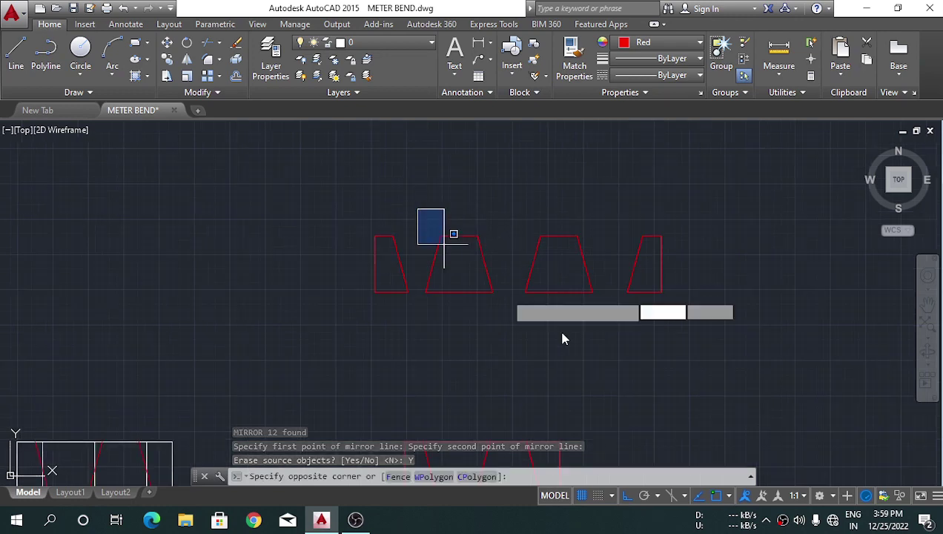
{"action": "left_click", "coordinate": [737, 324]}
{"action": "type", "text": "m"}
{"action": "key", "text": "Return"}
{"action": "scroll", "coordinate": [397, 280], "scroll_direction": "up", "scroll_amount": 4}
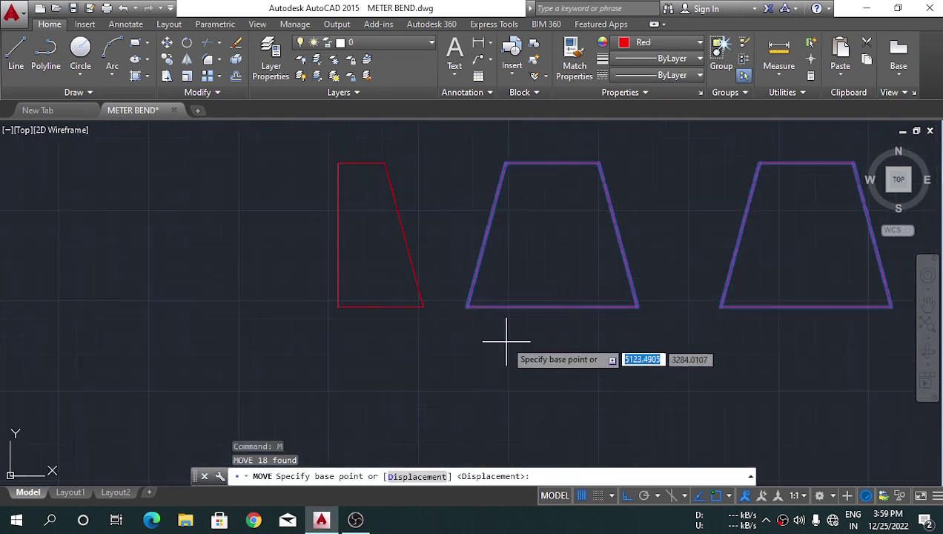
{"action": "left_click", "coordinate": [467, 307]}
{"action": "left_click", "coordinate": [427, 297]}
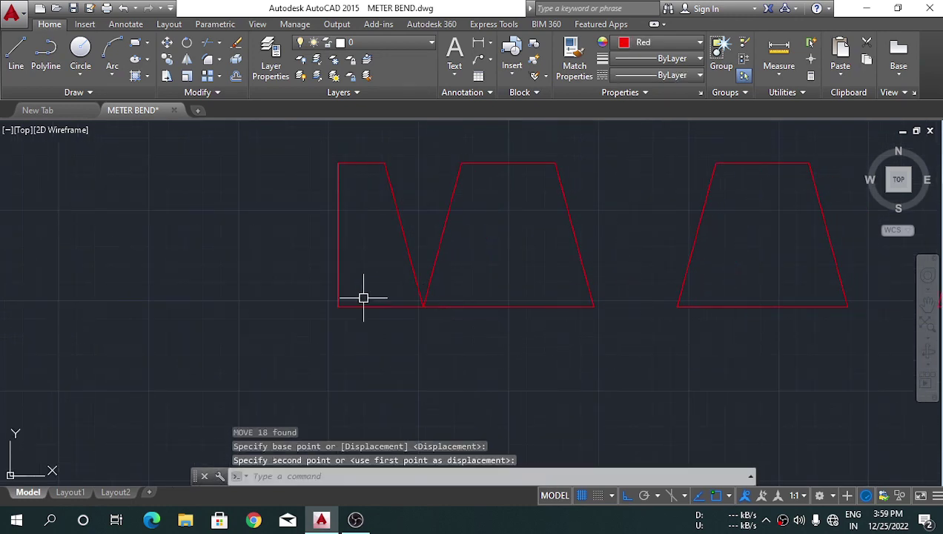
{"action": "scroll", "coordinate": [362, 297], "scroll_direction": "down", "scroll_amount": 2}
Move the remaining two trapezoids, then the last one, so every segment touches the strip.
{"action": "left_click", "coordinate": [535, 187]}
{"action": "left_click", "coordinate": [811, 364]}
{"action": "type", "text": "m"}
{"action": "key", "text": "Return"}
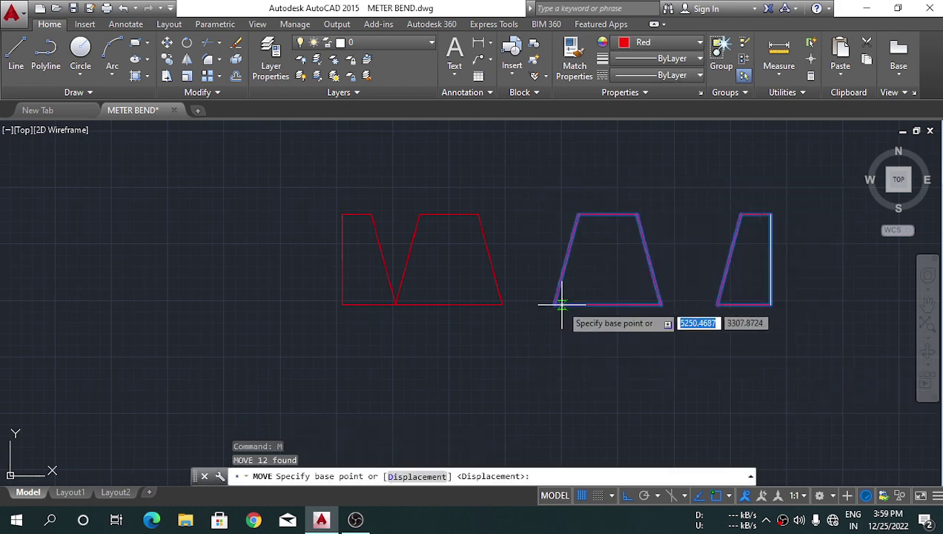
{"action": "left_click", "coordinate": [555, 305]}
{"action": "left_click", "coordinate": [502, 304]}
{"action": "left_click", "coordinate": [647, 185]}
{"action": "left_click", "coordinate": [753, 341]}
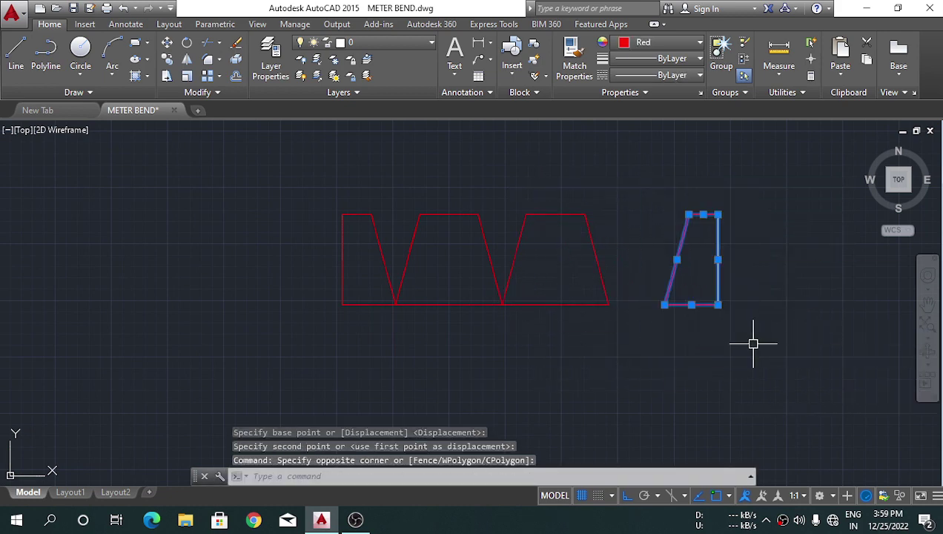
{"action": "type", "text": "m"}
{"action": "key", "text": "Return"}
{"action": "left_click", "coordinate": [616, 305]}
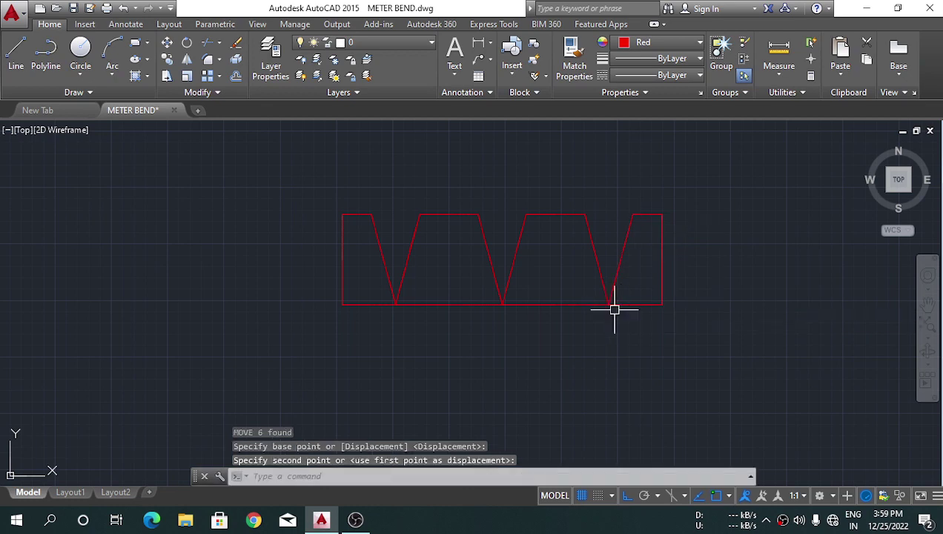
{"action": "scroll", "coordinate": [545, 341], "scroll_direction": "down", "scroll_amount": 4}
{"action": "scroll", "coordinate": [549, 337], "scroll_direction": "up", "scroll_amount": 2}
Select every segment except the first, ready to turn at the first joint.
{"action": "left_click", "coordinate": [435, 227]}
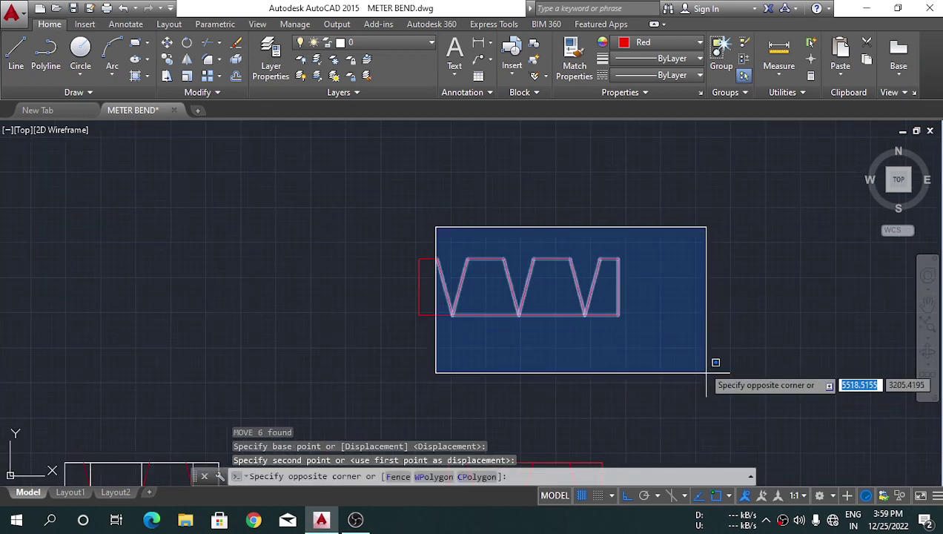
{"action": "left_click", "coordinate": [704, 348]}
{"action": "key", "text": "Escape"}
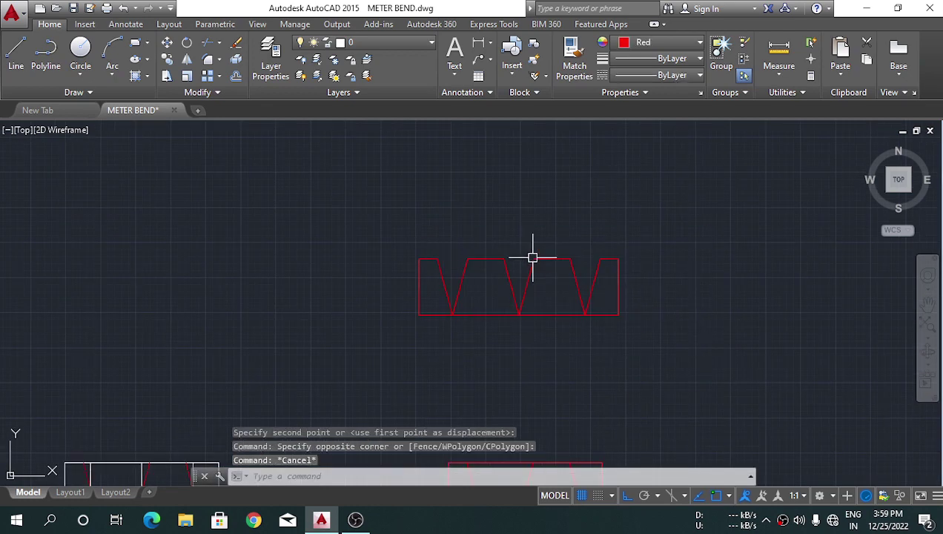
{"action": "left_click", "coordinate": [445, 224]}
{"action": "left_click", "coordinate": [675, 337]}
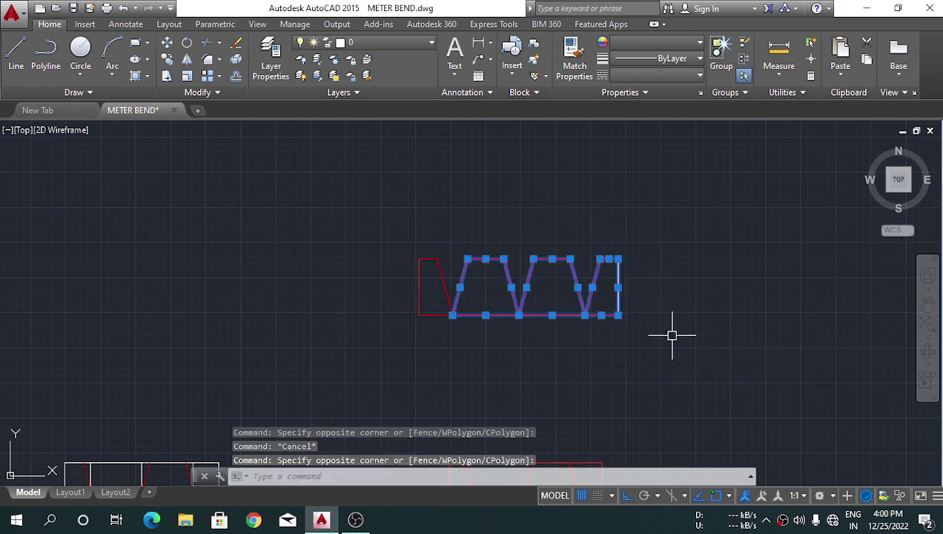
{"action": "type", "text": "RO"}
Rotate the segments about the first joint by reference to align with the first cut edge.
{"action": "key", "text": "Return"}
{"action": "scroll", "coordinate": [443, 282], "scroll_direction": "up", "scroll_amount": 4}
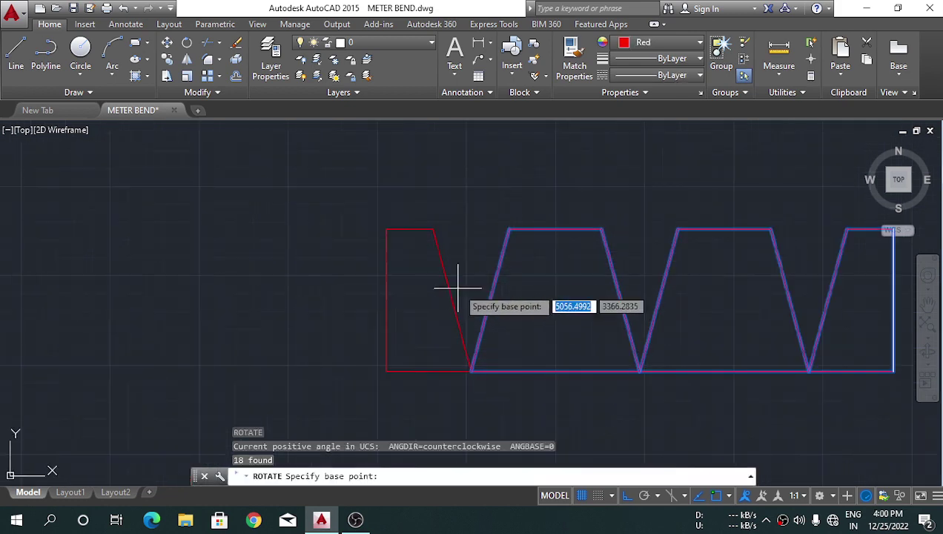
{"action": "left_click", "coordinate": [468, 372]}
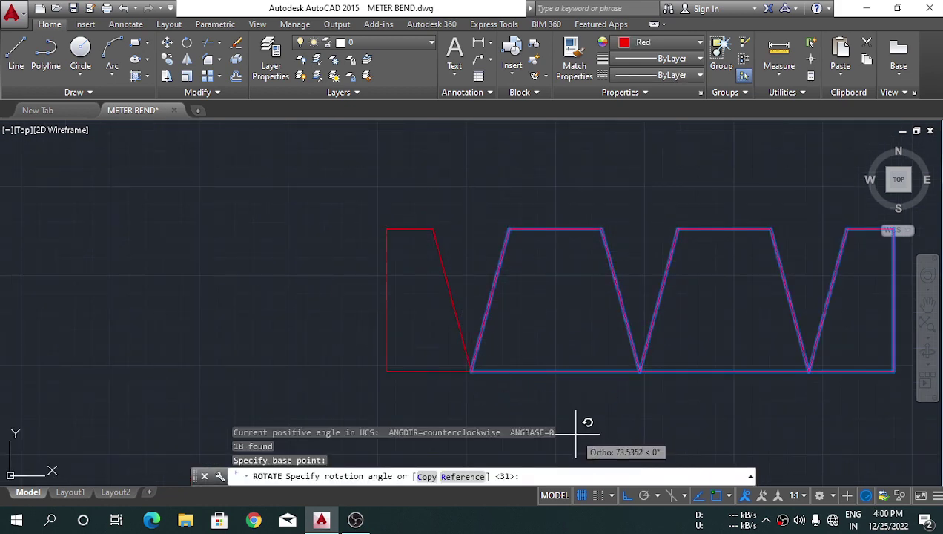
{"action": "type", "text": "R"}
{"action": "key", "text": "Return"}
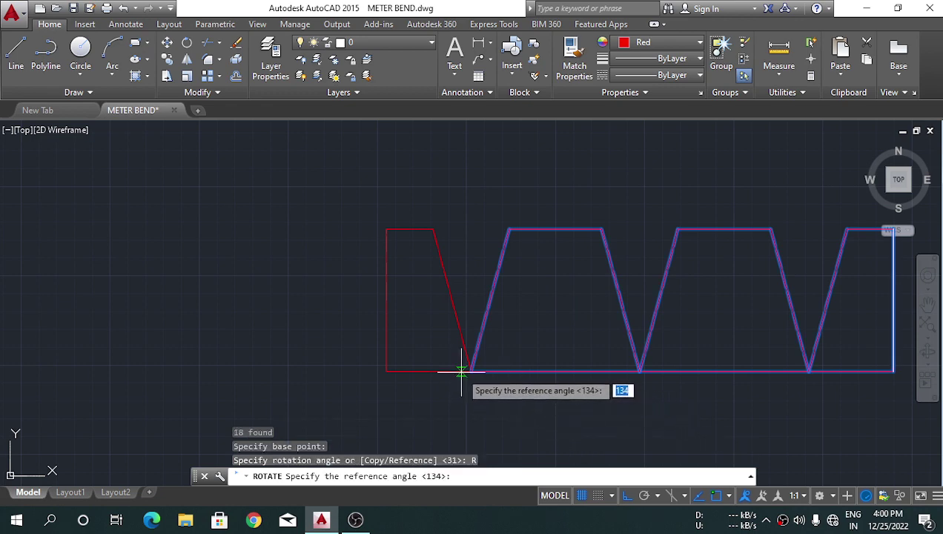
{"action": "left_click", "coordinate": [460, 373]}
{"action": "left_click", "coordinate": [499, 264]}
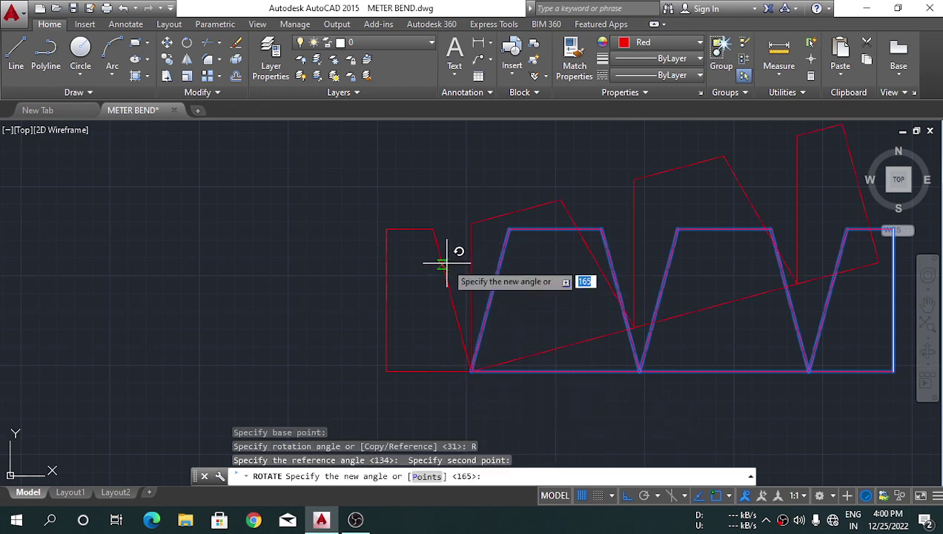
{"action": "left_click", "coordinate": [448, 284]}
{"action": "scroll", "coordinate": [447, 344], "scroll_direction": "down", "scroll_amount": 4}
Rotate the last two segments about the second joint to align with the second cut edge.
{"action": "left_click", "coordinate": [490, 206]}
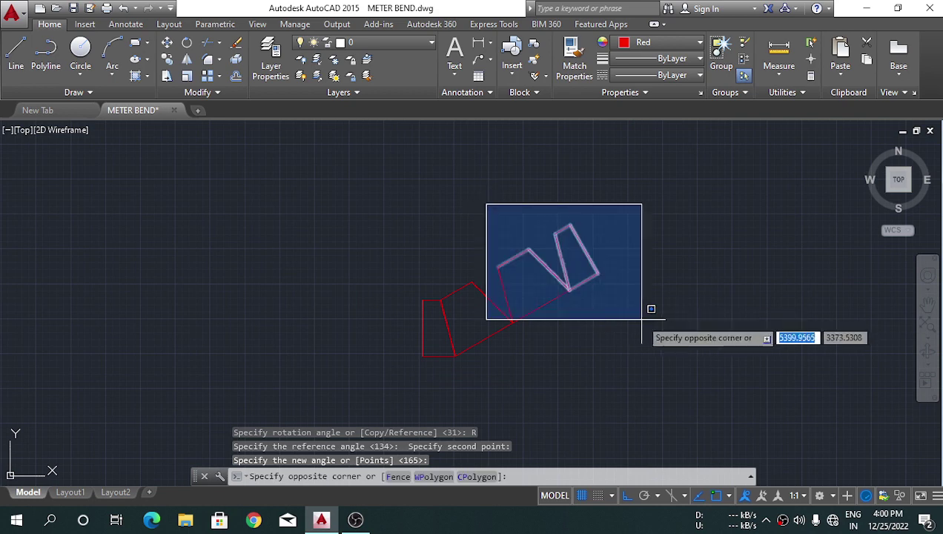
{"action": "left_click", "coordinate": [663, 336]}
{"action": "key", "text": "Return"}
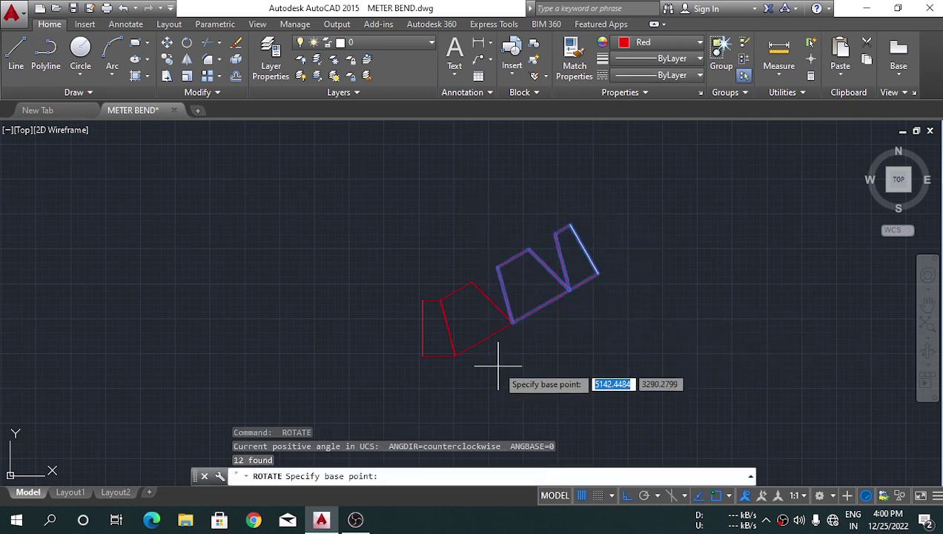
{"action": "left_click", "coordinate": [512, 323]}
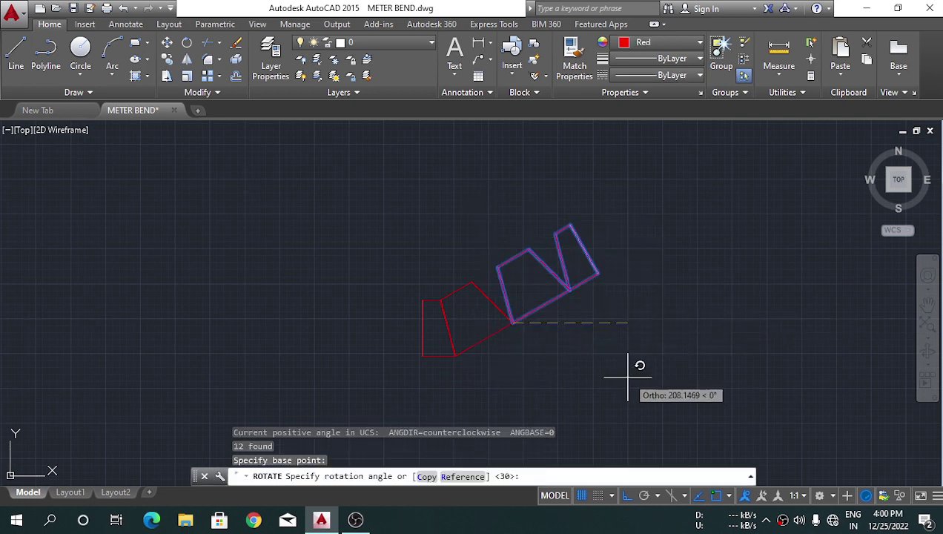
{"action": "type", "text": "R"}
{"action": "key", "text": "Return"}
{"action": "scroll", "coordinate": [556, 345], "scroll_direction": "up", "scroll_amount": 2}
{"action": "scroll", "coordinate": [519, 334], "scroll_direction": "up", "scroll_amount": 2}
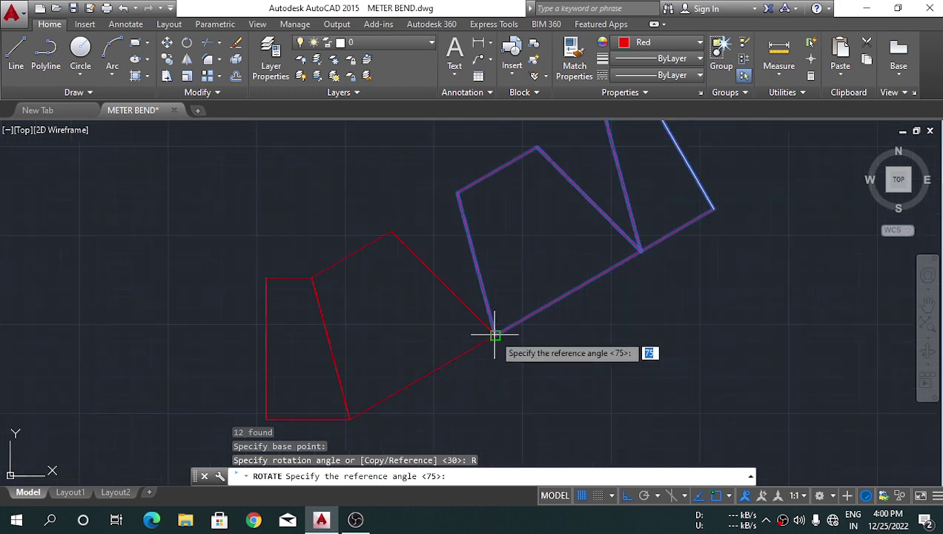
{"action": "left_click", "coordinate": [495, 333]}
{"action": "left_click", "coordinate": [464, 218]}
{"action": "left_click", "coordinate": [415, 253]}
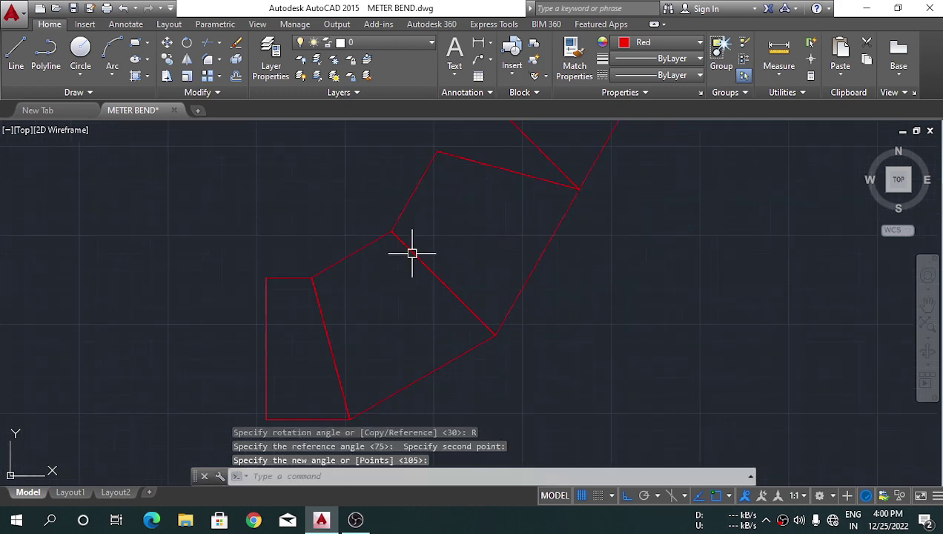
{"action": "scroll", "coordinate": [481, 320], "scroll_direction": "down", "scroll_amount": 3}
{"action": "scroll", "coordinate": [502, 322], "scroll_direction": "up", "scroll_amount": 3}
Rotate the final segment by reference to align with the third cut edge.
{"action": "left_click", "coordinate": [448, 293]}
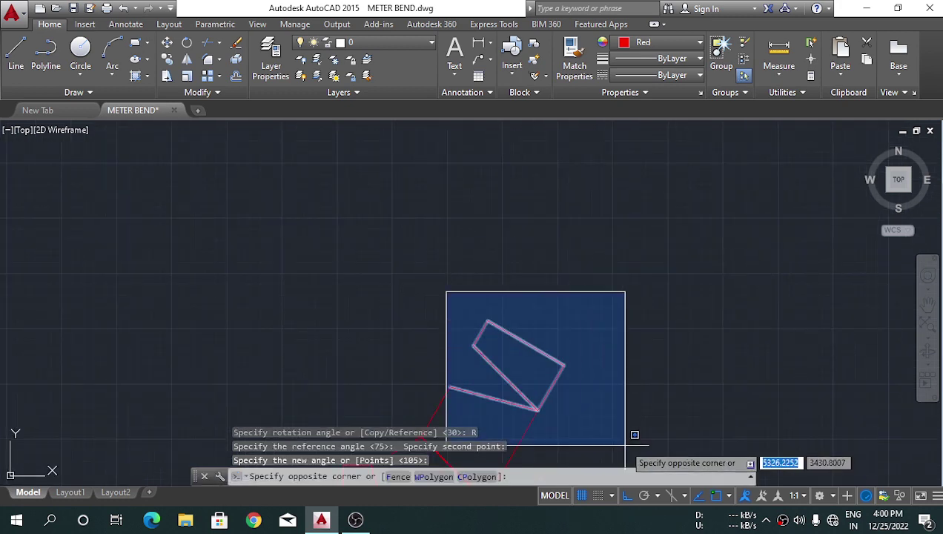
{"action": "left_click", "coordinate": [651, 403]}
{"action": "scroll", "coordinate": [476, 419], "scroll_direction": "up", "scroll_amount": 5}
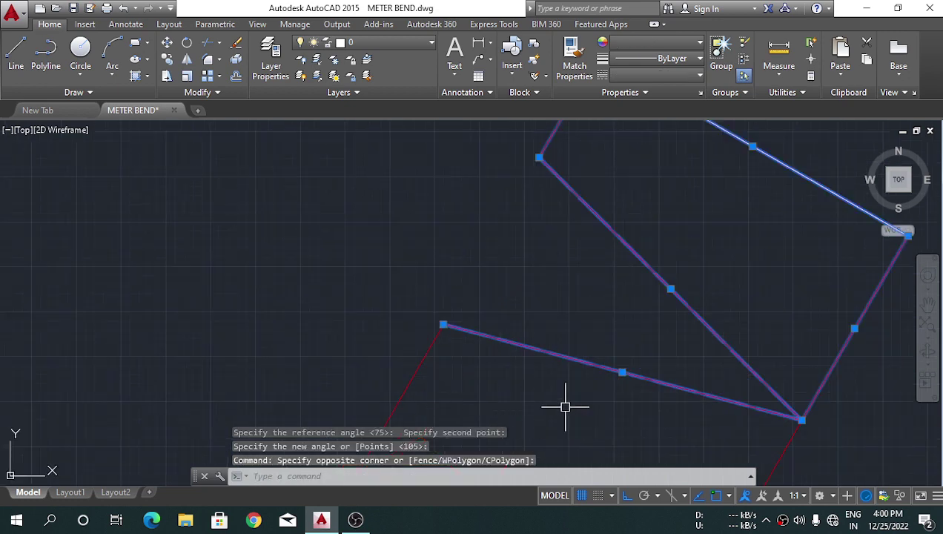
{"action": "left_click", "coordinate": [562, 404]}
{"action": "left_click", "coordinate": [445, 320]}
{"action": "left_click", "coordinate": [572, 393], "text": "shift"}
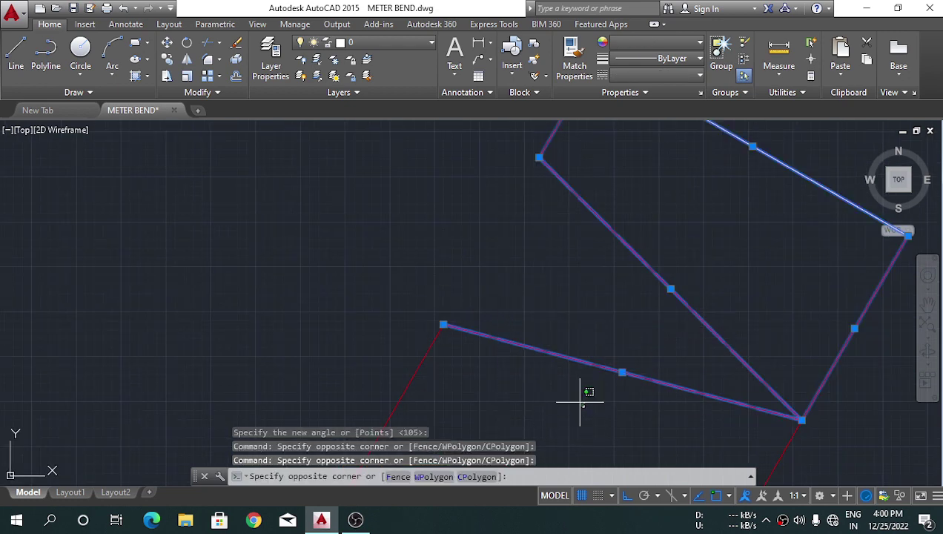
{"action": "left_click", "coordinate": [491, 301], "text": "shift"}
{"action": "scroll", "coordinate": [455, 363], "scroll_direction": "down", "scroll_amount": 5}
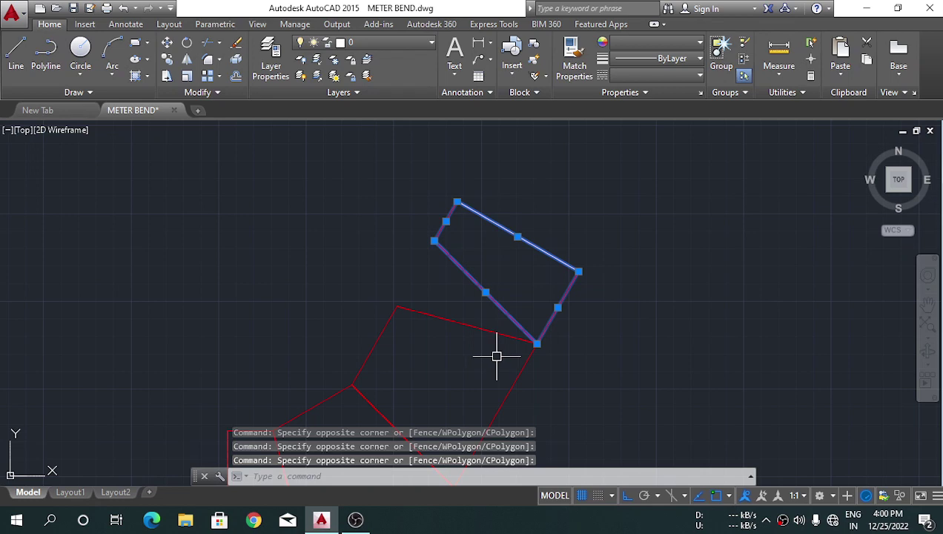
{"action": "type", "text": "o"}
{"action": "key", "text": "Return"}
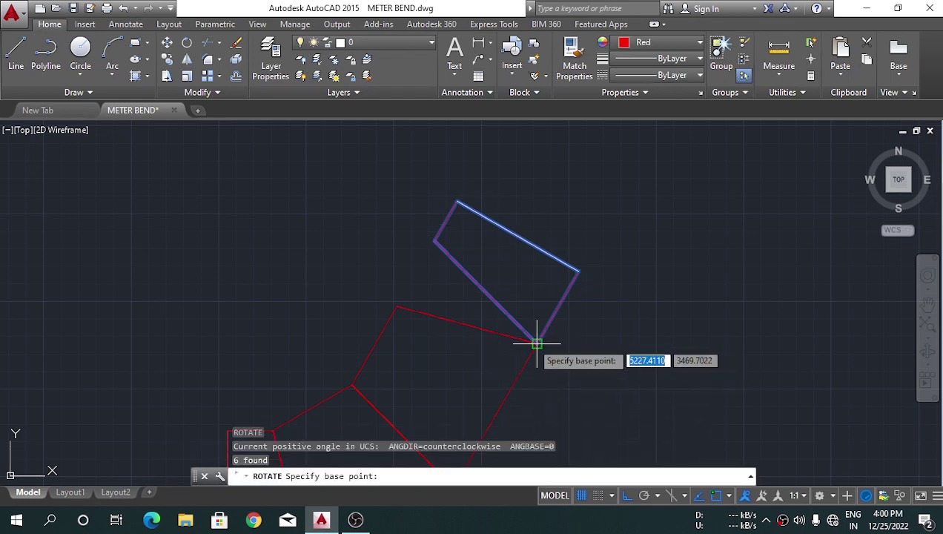
{"action": "left_click", "coordinate": [537, 344]}
{"action": "type", "text": "R"}
{"action": "key", "text": "Return"}
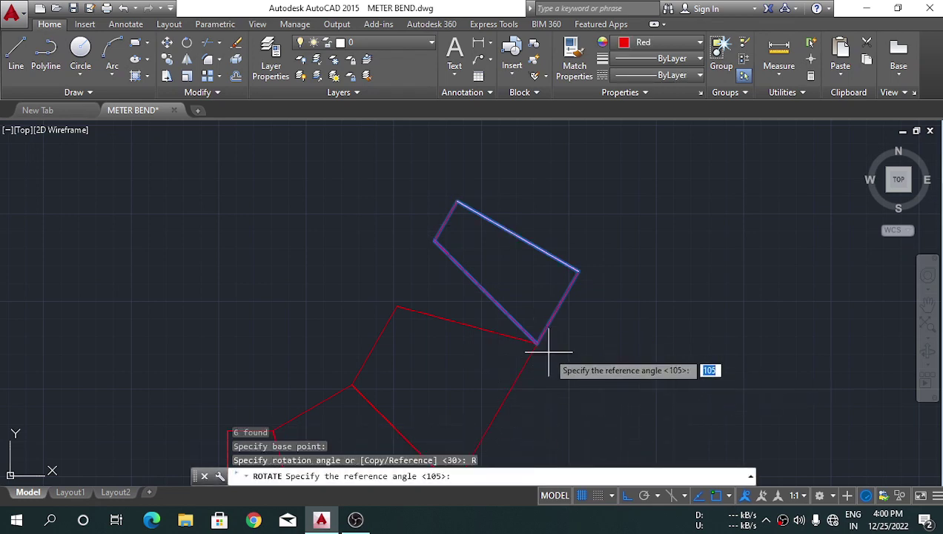
{"action": "left_click", "coordinate": [537, 344]}
{"action": "left_click", "coordinate": [467, 273]}
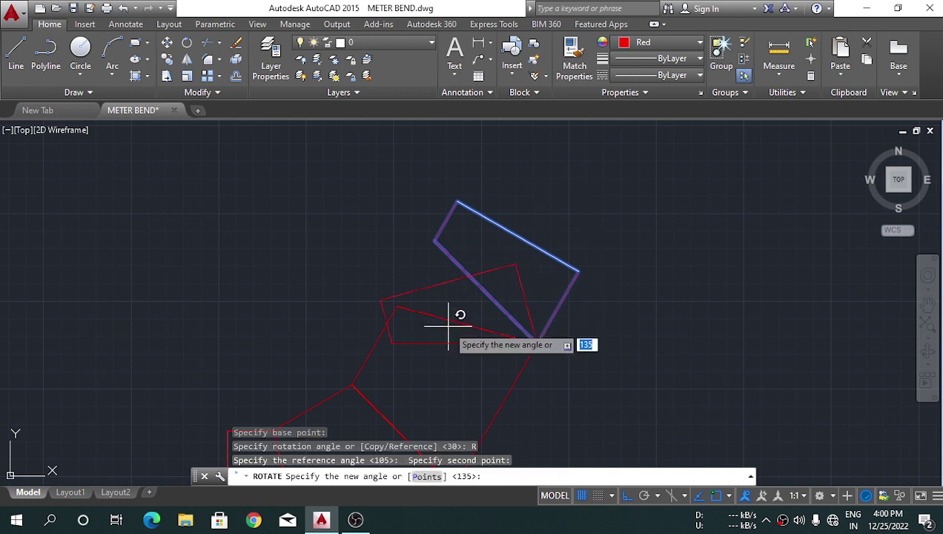
{"action": "left_click", "coordinate": [439, 304]}
{"action": "middle_click_drag", "start_coordinate": [411, 263], "coordinate": [415, 266]}
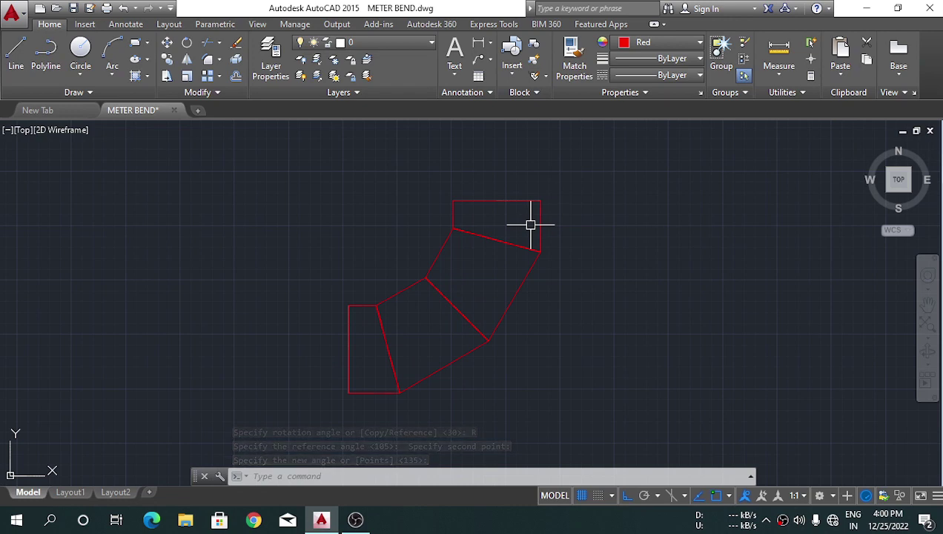
{"action": "middle_click_drag", "start_coordinate": [531, 225], "coordinate": [556, 216]}
{"action": "key", "text": "Escape"}
{"action": "scroll", "coordinate": [494, 267], "scroll_direction": "down", "scroll_amount": 2}
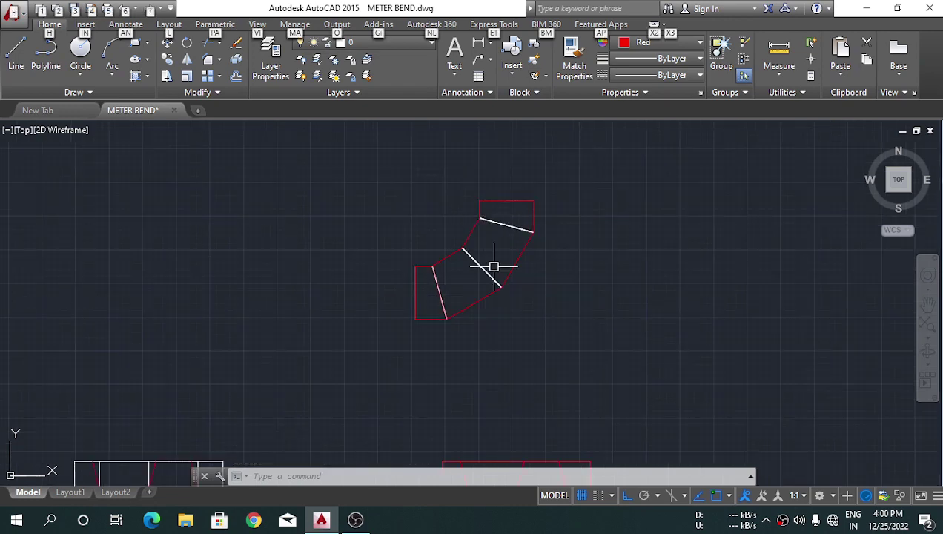
{"action": "scroll", "coordinate": [490, 367], "scroll_direction": "down", "scroll_amount": 2}
{"action": "scroll", "coordinate": [483, 379], "scroll_direction": "up", "scroll_amount": 5}
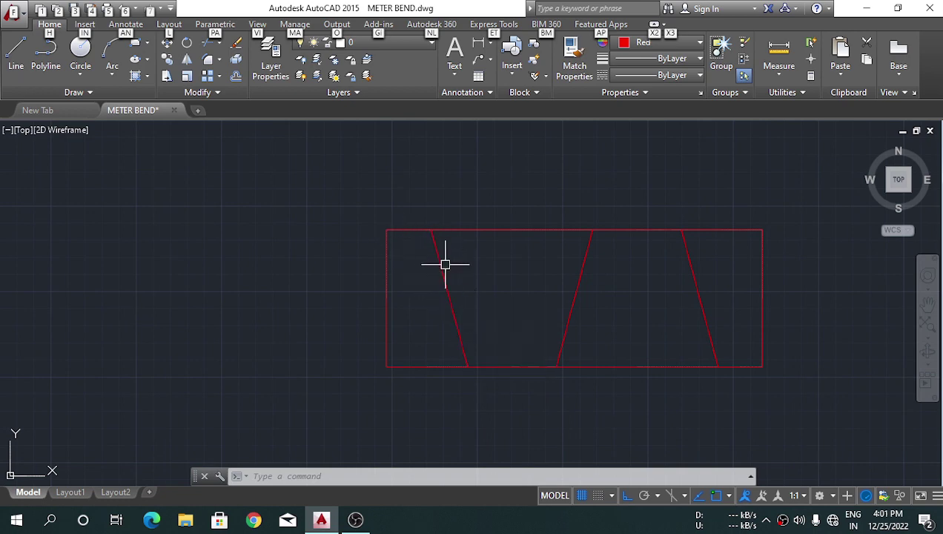
{"action": "scroll", "coordinate": [437, 256], "scroll_direction": "up", "scroll_amount": 2}
{"action": "scroll", "coordinate": [416, 245], "scroll_direction": "down", "scroll_amount": 2}
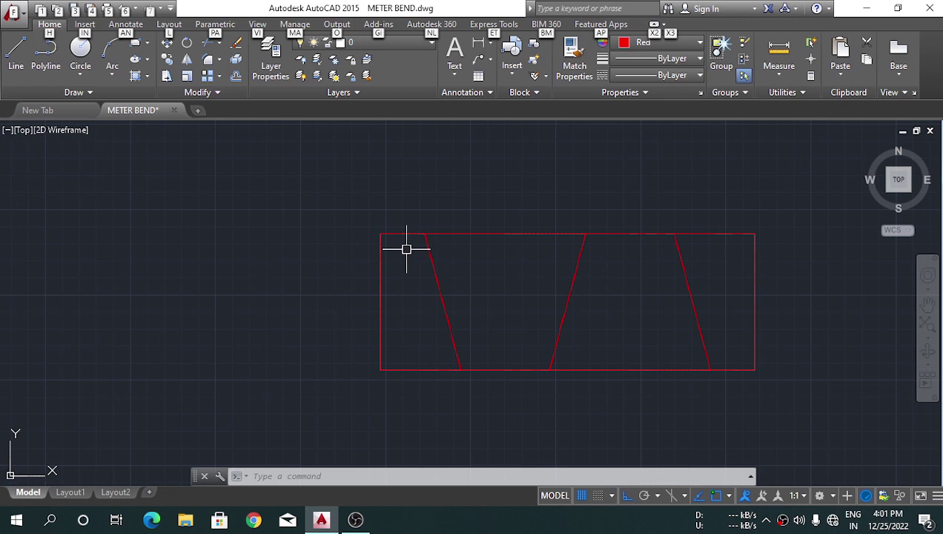
{"action": "scroll", "coordinate": [695, 295], "scroll_direction": "down", "scroll_amount": 2}
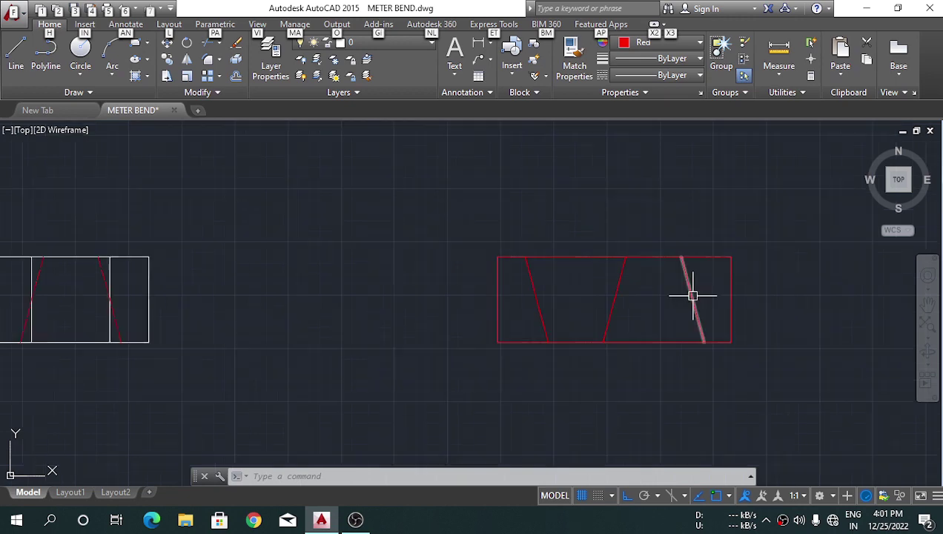
{"action": "scroll", "coordinate": [703, 296], "scroll_direction": "down", "scroll_amount": 2}
{"action": "scroll", "coordinate": [237, 280], "scroll_direction": "up", "scroll_amount": 5}
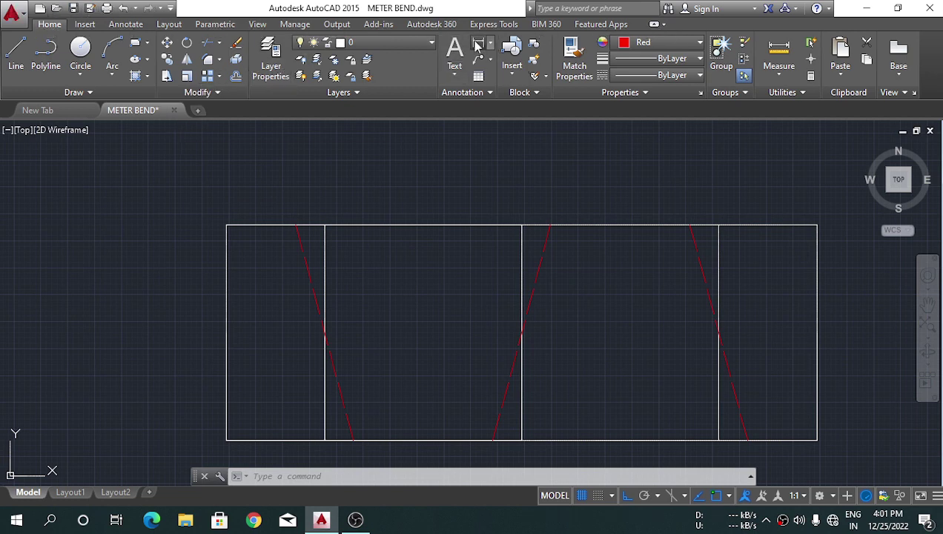
Dimension the first two top-edge spans, 32.4325 and 118.4549, above the rectangle.
{"action": "left_click", "coordinate": [478, 42]}
{"action": "left_click", "coordinate": [238, 217]}
{"action": "left_click", "coordinate": [290, 224]}
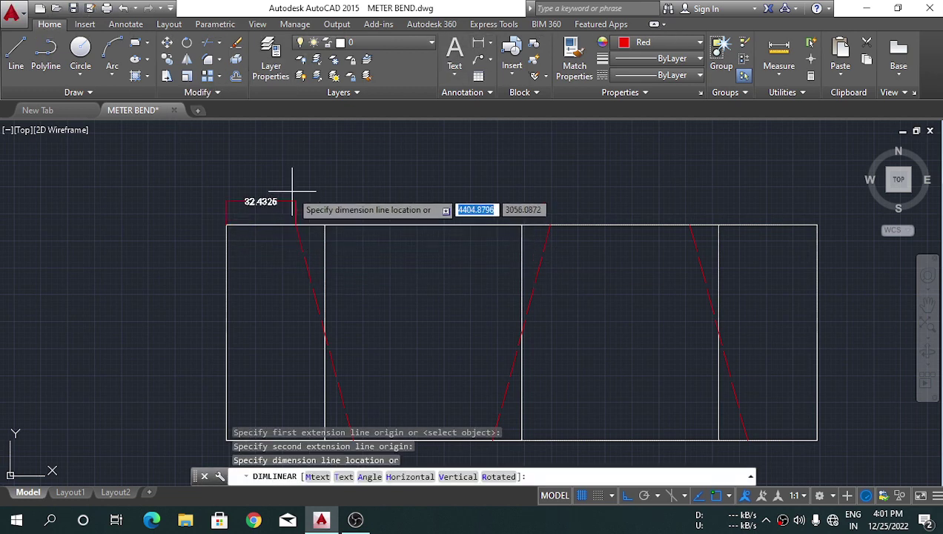
{"action": "left_click", "coordinate": [297, 182]}
{"action": "key", "text": "Return"}
{"action": "left_click", "coordinate": [296, 224]}
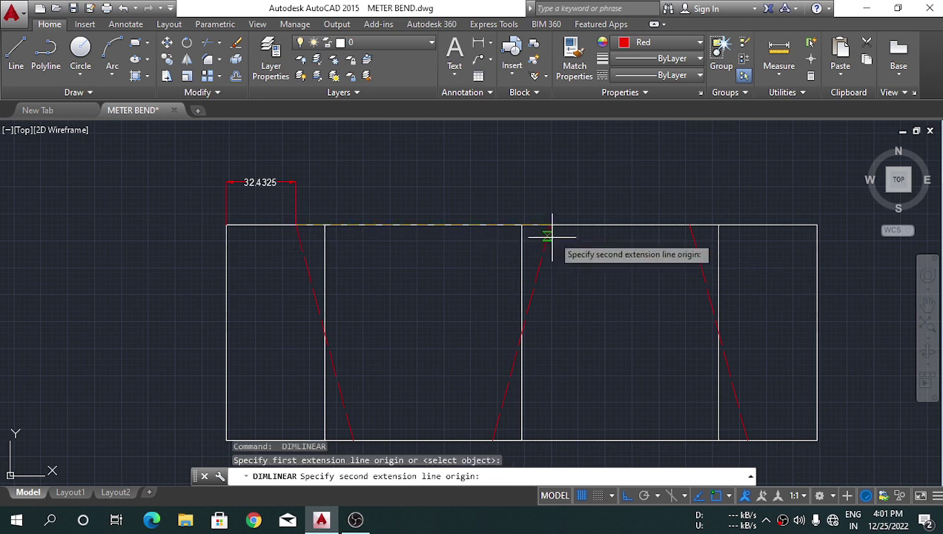
{"action": "left_click", "coordinate": [550, 225]}
{"action": "left_click", "coordinate": [295, 182]}
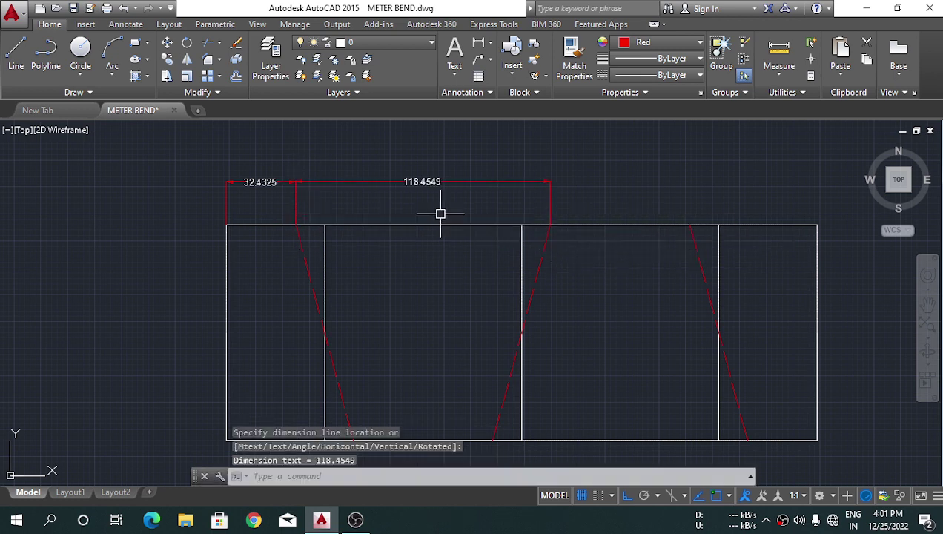
Add the remaining top-edge dimensions of 64.8851 and 59.2275 in line above.
{"action": "key", "text": "Return"}
{"action": "left_click", "coordinate": [550, 225]}
{"action": "left_click", "coordinate": [690, 225]}
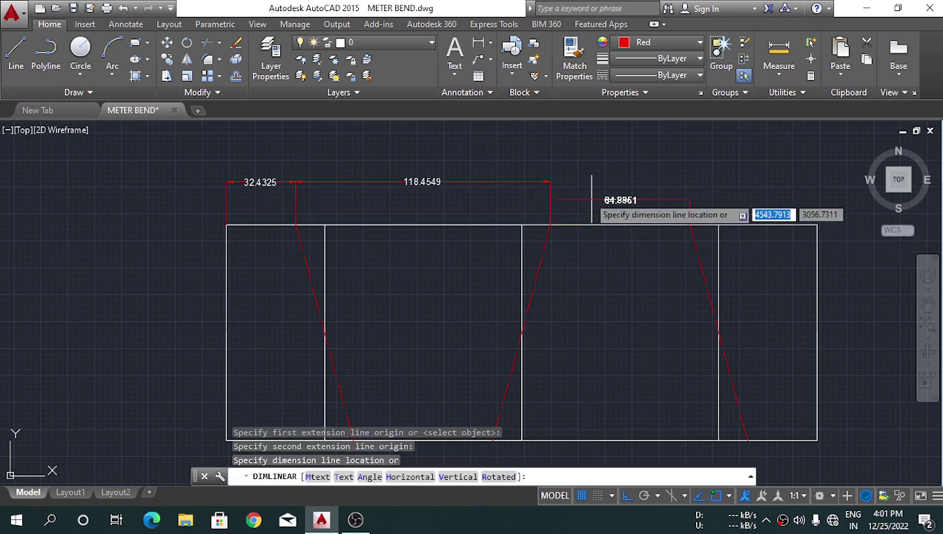
{"action": "left_click", "coordinate": [668, 182]}
{"action": "key", "text": "Return"}
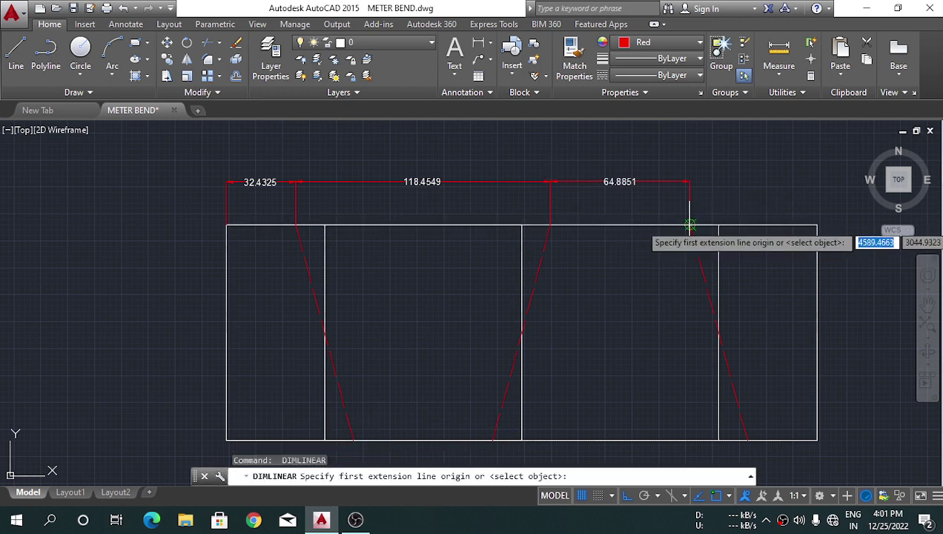
{"action": "left_click", "coordinate": [690, 225]}
{"action": "left_click", "coordinate": [817, 225]}
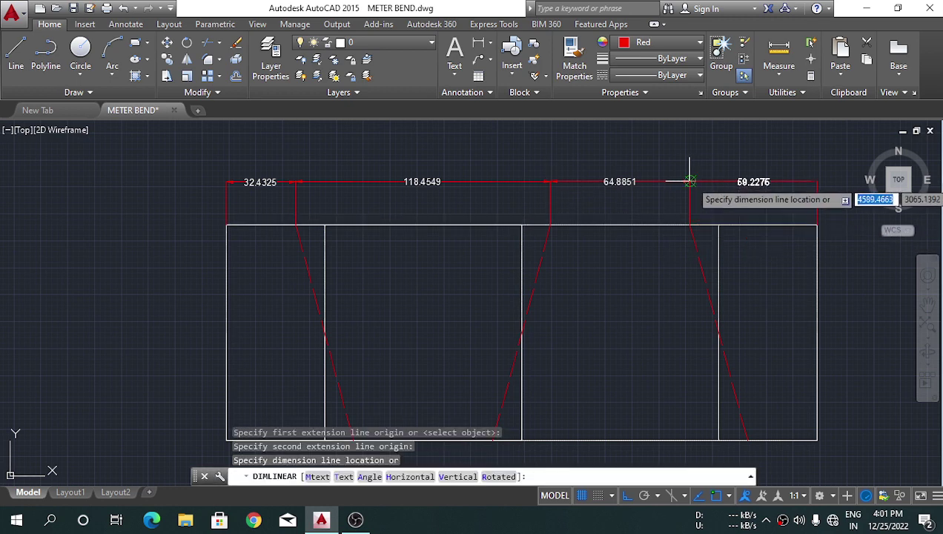
{"action": "left_click", "coordinate": [685, 182]}
{"action": "scroll", "coordinate": [229, 181], "scroll_direction": "down", "scroll_amount": 2}
{"action": "scroll", "coordinate": [265, 338], "scroll_direction": "up", "scroll_amount": 2}
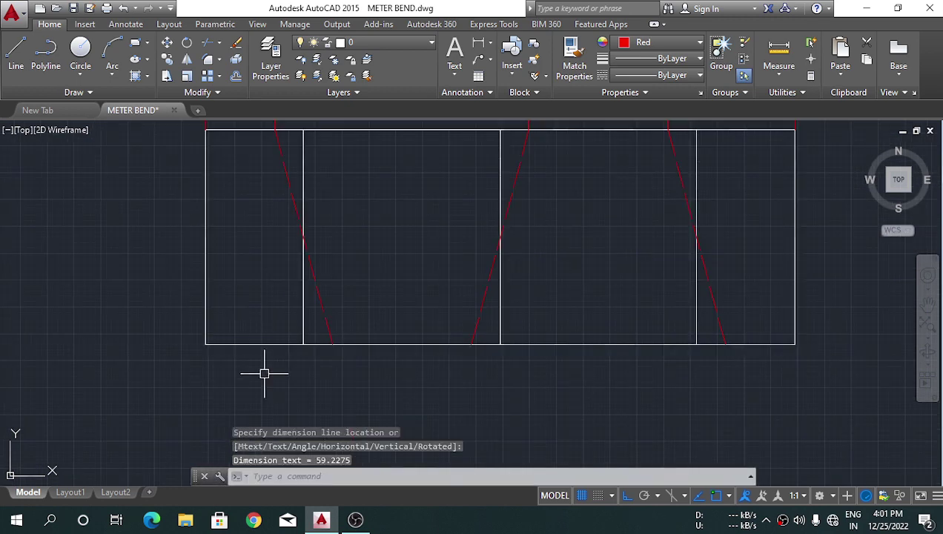
Dimension the first two bottom-edge spans, 59.2275 and 64.8651, below the rectangle.
{"action": "key", "text": "Return"}
{"action": "left_click", "coordinate": [205, 344]}
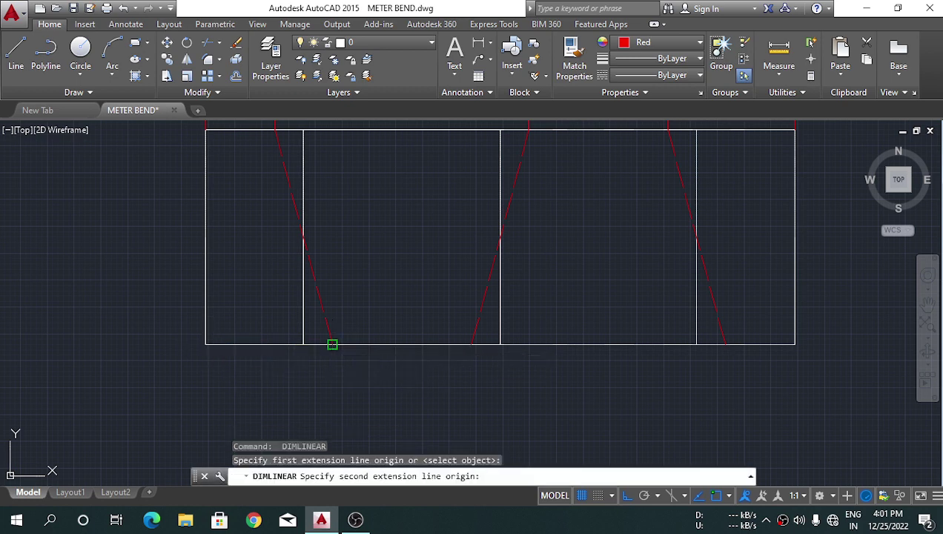
{"action": "left_click", "coordinate": [333, 344]}
{"action": "left_click", "coordinate": [332, 376]}
{"action": "key", "text": "Return"}
{"action": "left_click", "coordinate": [332, 345]}
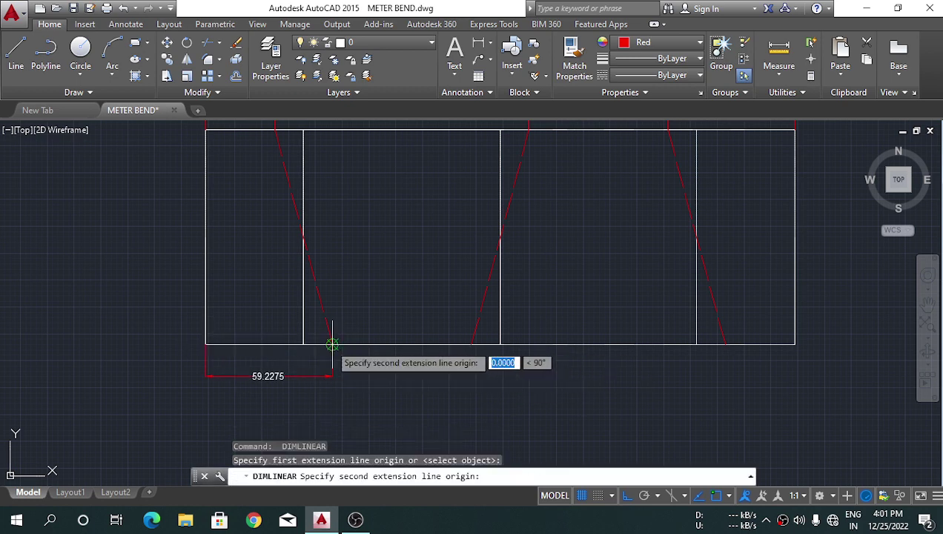
{"action": "left_click", "coordinate": [472, 344]}
{"action": "left_click", "coordinate": [335, 376]}
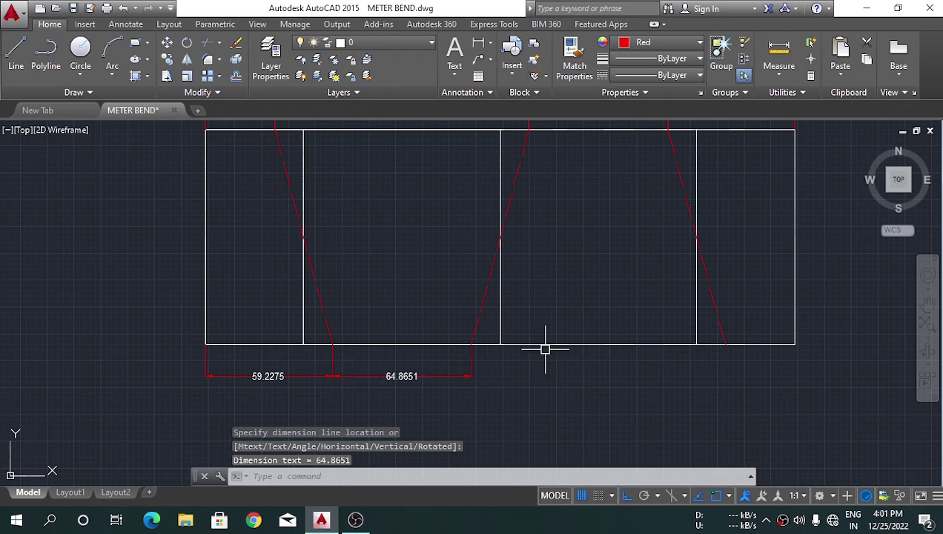
Add the bottom-edge dimensions of 118.4749 and 32.4325 to complete the bottom row.
{"action": "key", "text": "Return"}
{"action": "left_click", "coordinate": [472, 344]}
{"action": "left_click", "coordinate": [725, 344]}
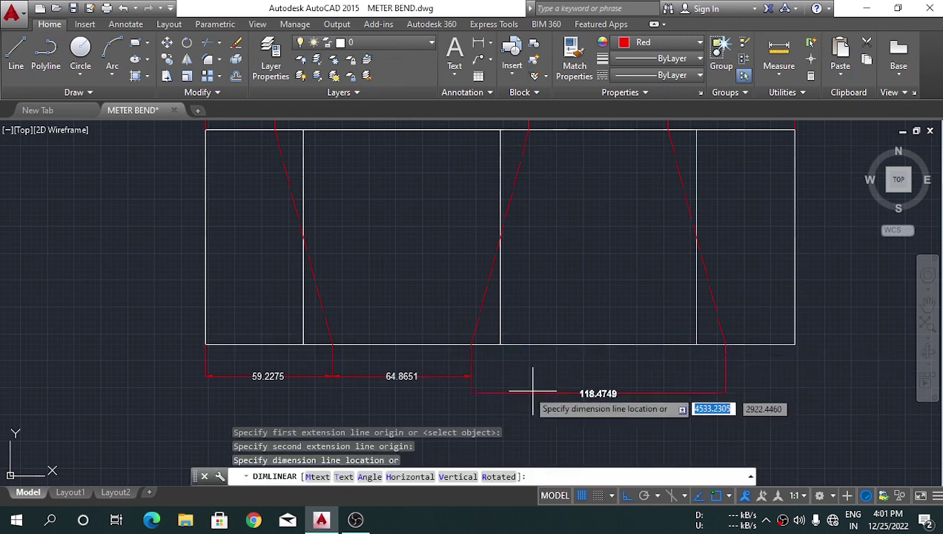
{"action": "left_click", "coordinate": [473, 377]}
{"action": "key", "text": "Return"}
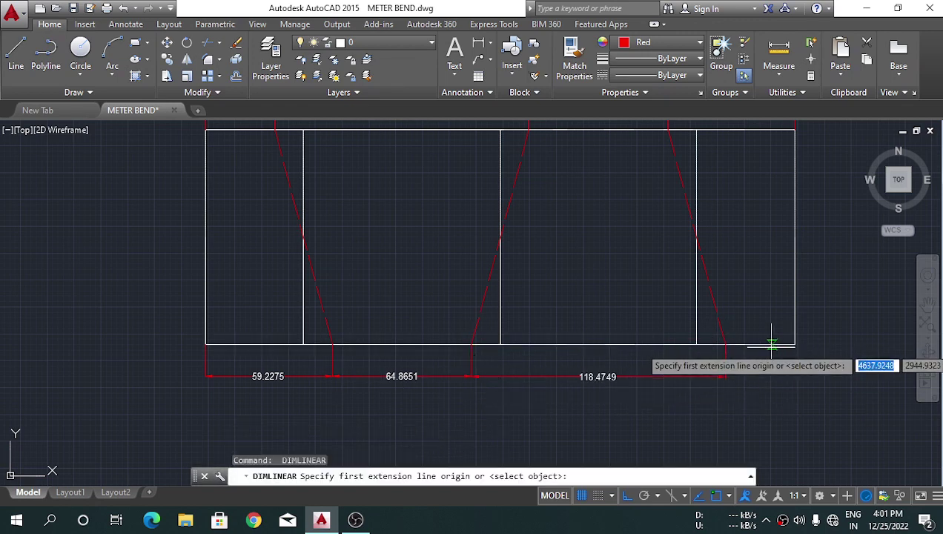
{"action": "left_click", "coordinate": [726, 344]}
{"action": "left_click", "coordinate": [795, 345]}
{"action": "key", "text": "Escape"}
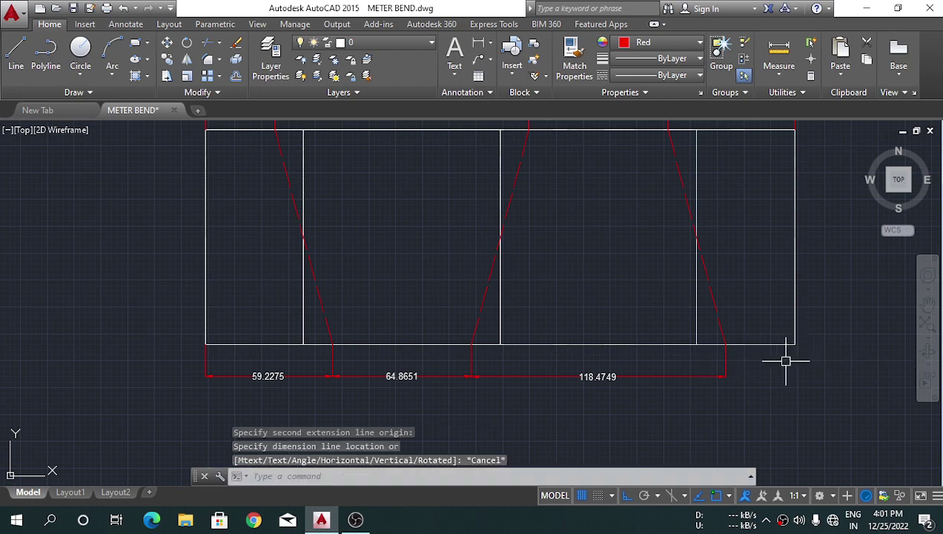
{"action": "key", "text": "Return"}
{"action": "left_click", "coordinate": [726, 345]}
{"action": "left_click", "coordinate": [795, 344]}
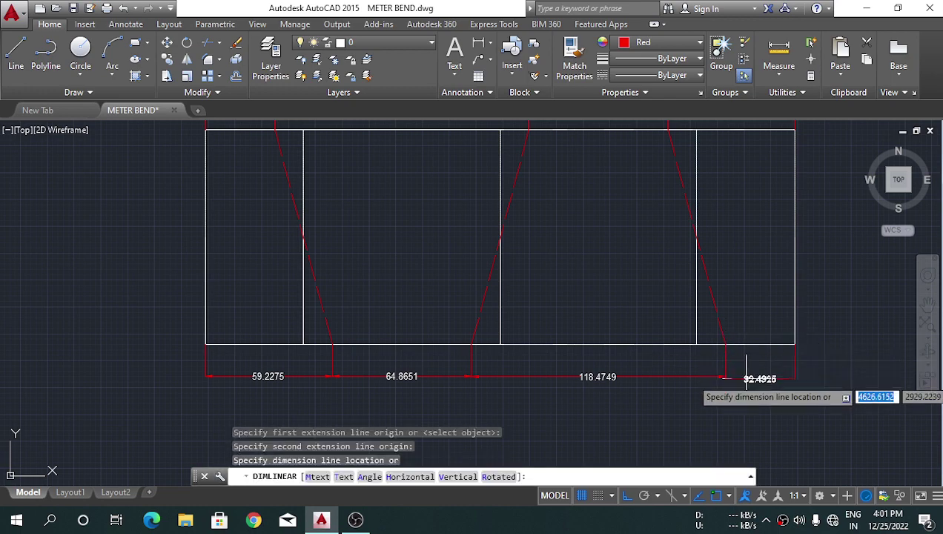
{"action": "left_click", "coordinate": [727, 378]}
{"action": "scroll", "coordinate": [674, 384], "scroll_direction": "down", "scroll_amount": 3}
{"action": "scroll", "coordinate": [674, 384], "scroll_direction": "up", "scroll_amount": 3}
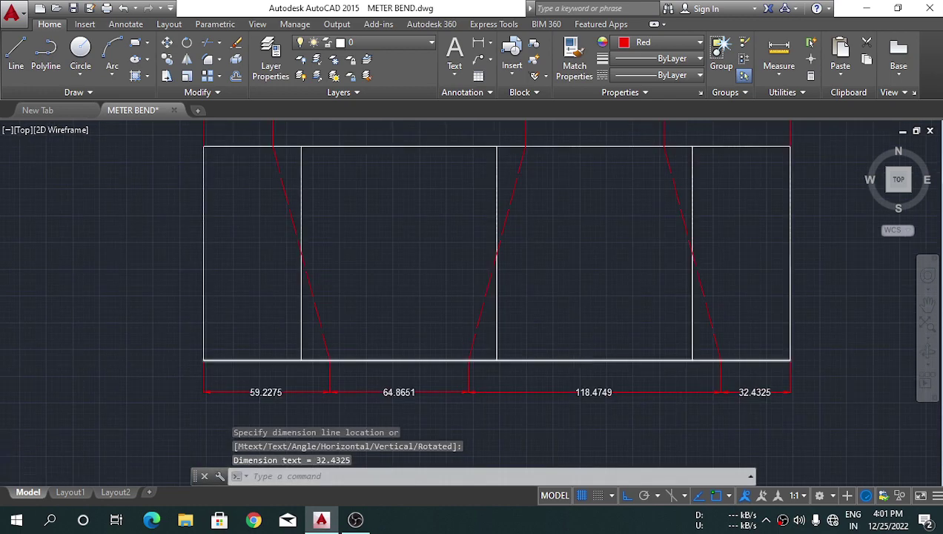
{"action": "scroll", "coordinate": [674, 384], "scroll_direction": "down", "scroll_amount": 1}
{"action": "scroll", "coordinate": [355, 207], "scroll_direction": "up", "scroll_amount": 1}
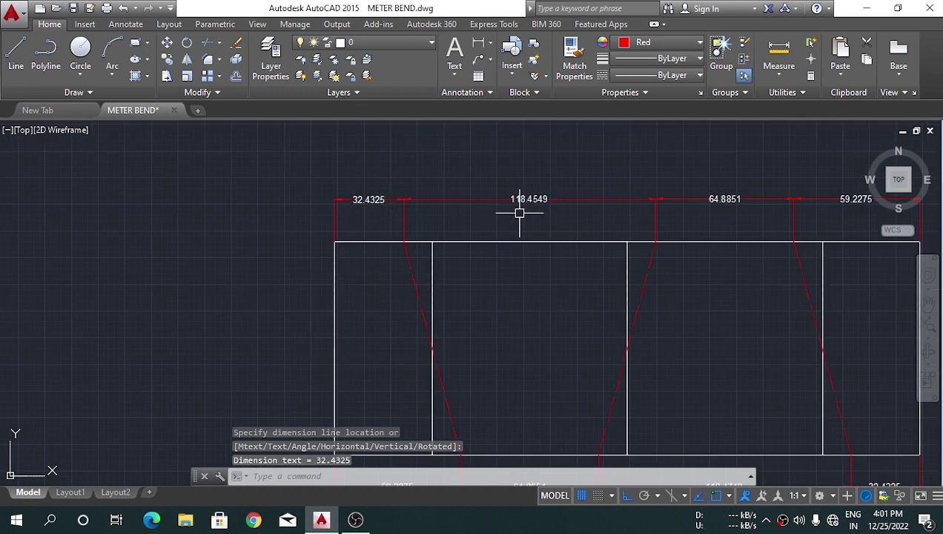
{"action": "scroll", "coordinate": [716, 362], "scroll_direction": "down", "scroll_amount": 1}
{"action": "scroll", "coordinate": [741, 375], "scroll_direction": "up", "scroll_amount": 1}
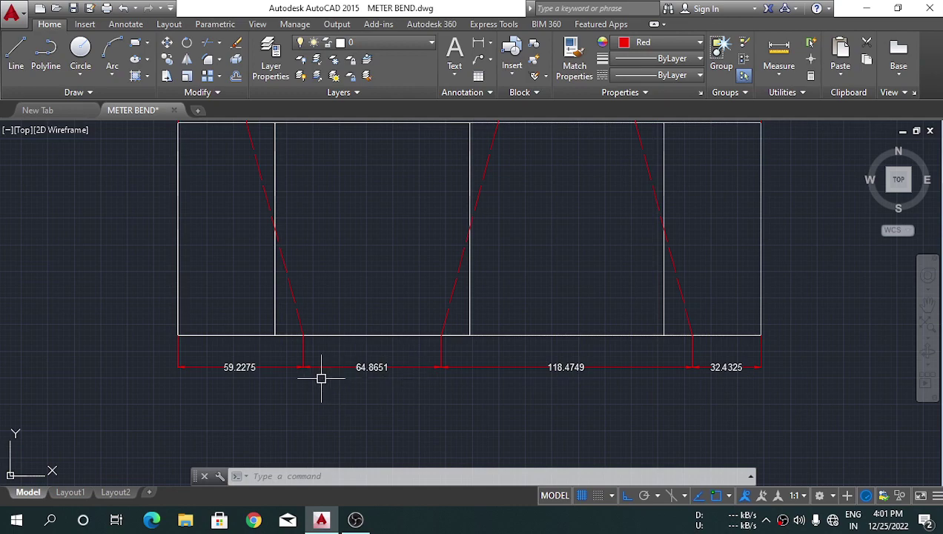
{"action": "scroll", "coordinate": [414, 425], "scroll_direction": "down", "scroll_amount": 1}
{"action": "scroll", "coordinate": [578, 220], "scroll_direction": "up", "scroll_amount": 2}
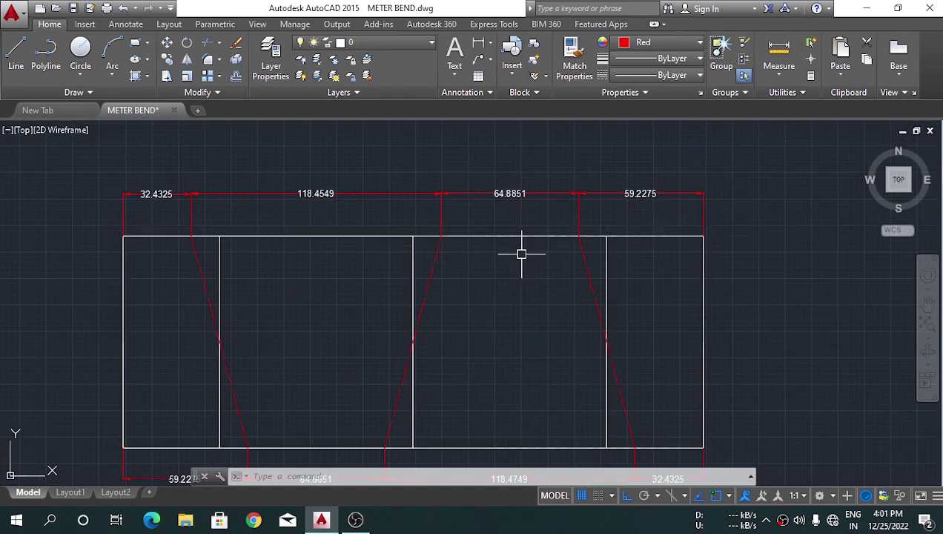
{"action": "scroll", "coordinate": [494, 230], "scroll_direction": "down", "scroll_amount": 1}
{"action": "scroll", "coordinate": [297, 232], "scroll_direction": "up", "scroll_amount": 2}
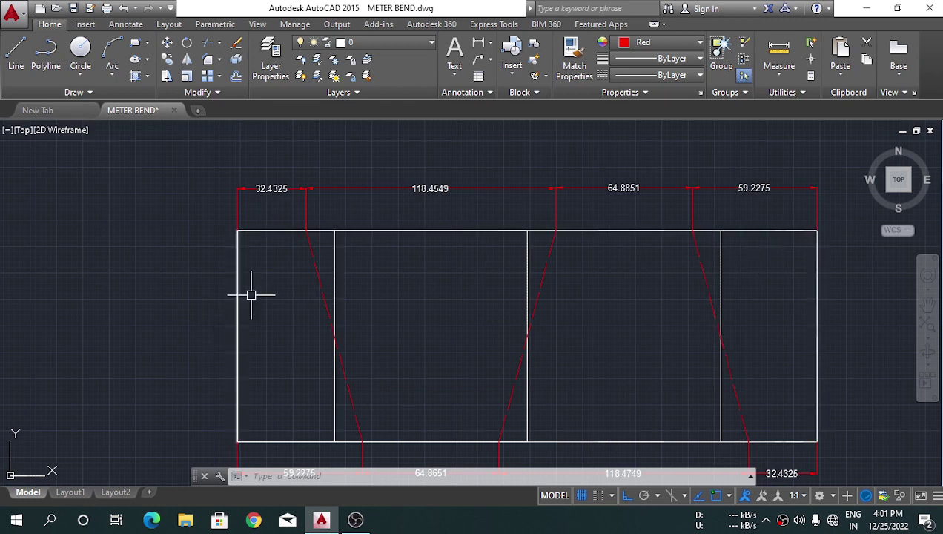
{"action": "scroll", "coordinate": [319, 245], "scroll_direction": "down", "scroll_amount": 2}
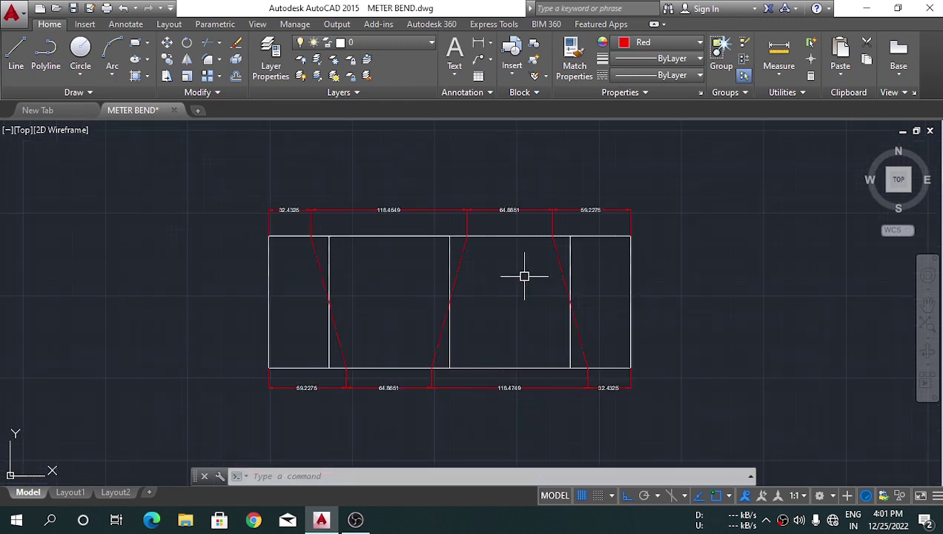